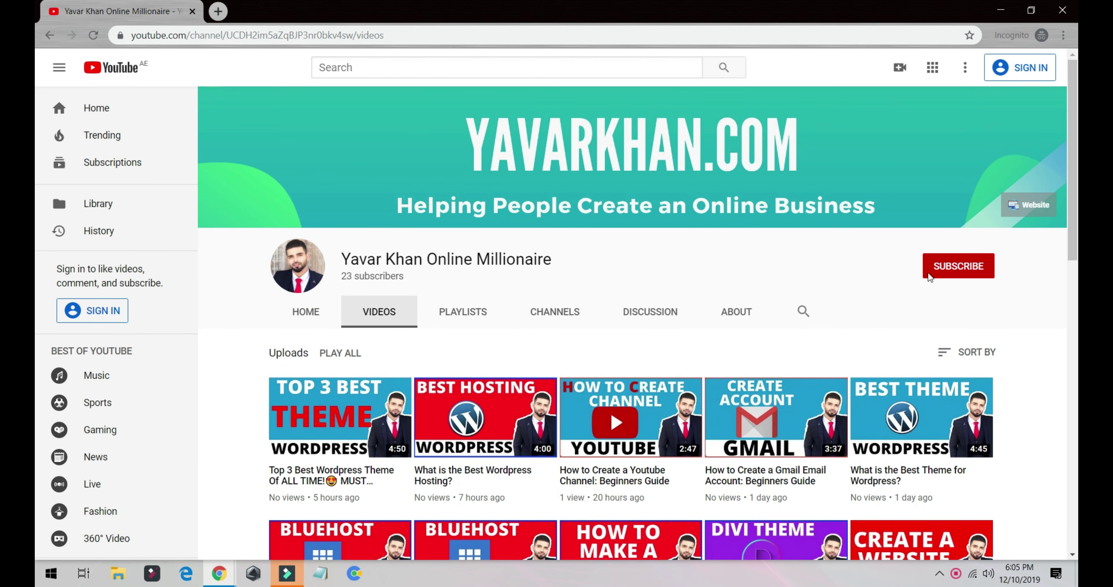
- Switch to the Contact Form 7 page on wordpress.org and review its description and active installations
{"action": "key", "text": "alt+Tab"}
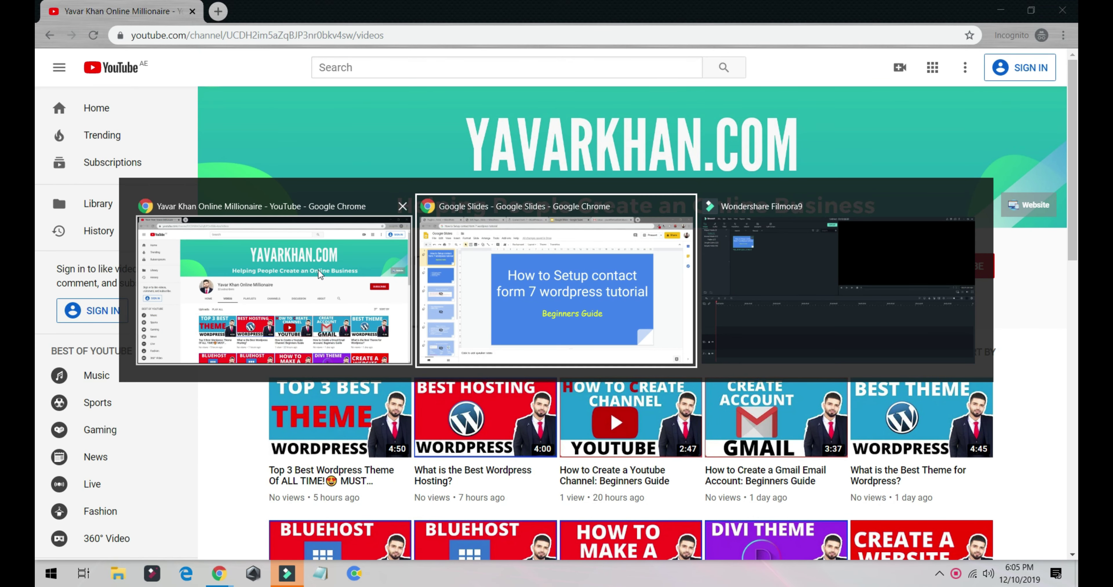
{"action": "left_click", "coordinate": [532, 279]}
{"action": "left_click", "coordinate": [445, 10]}
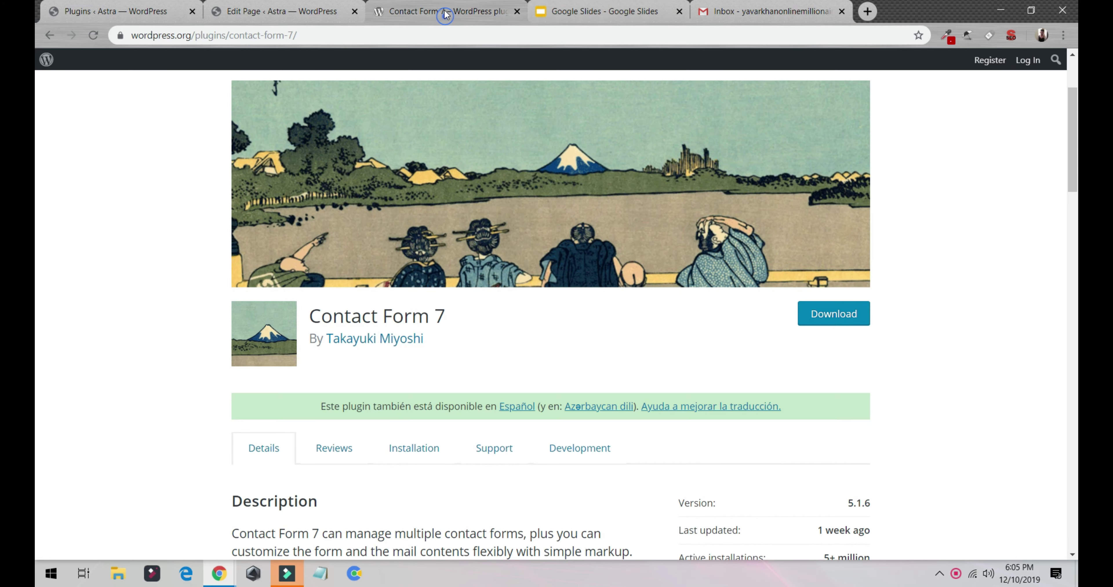
{"action": "scroll", "coordinate": [394, 233], "scroll_direction": "down", "scroll_amount": 5}
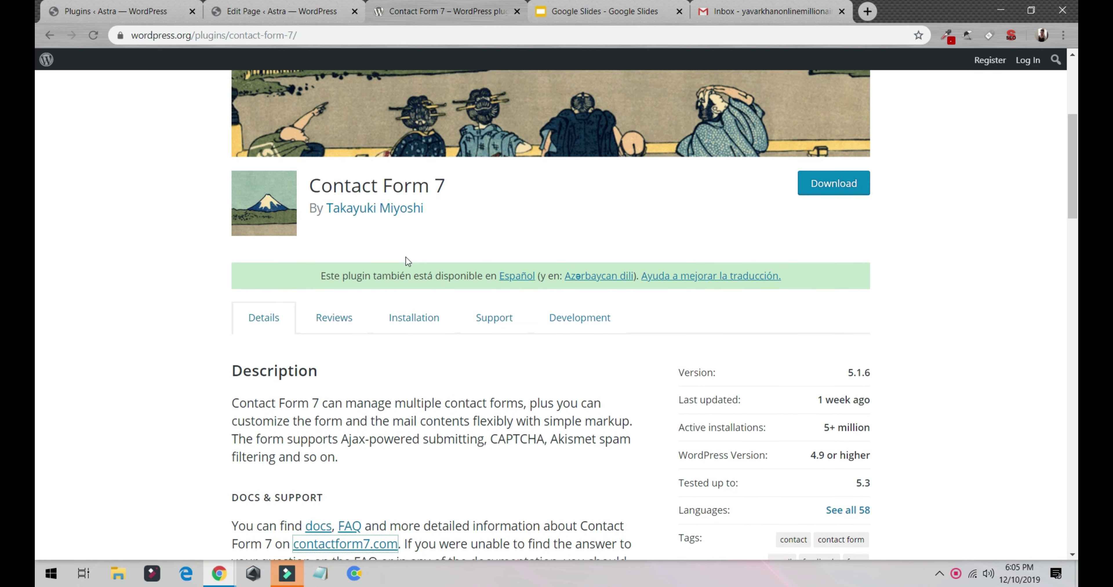
{"action": "scroll", "coordinate": [514, 283], "scroll_direction": "down", "scroll_amount": 3}
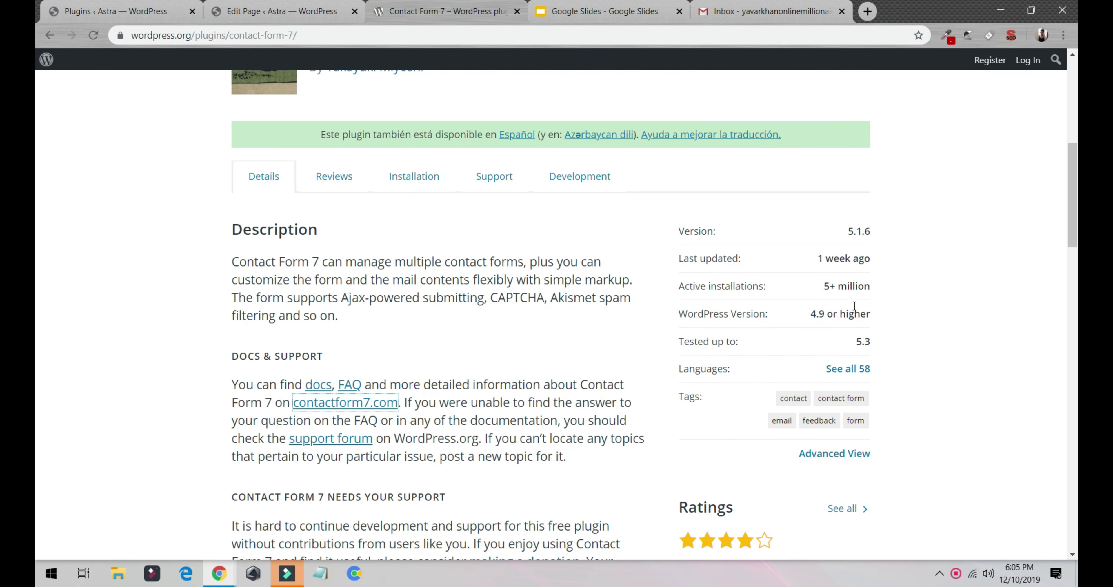
{"action": "left_click_drag", "start_coordinate": [823, 287], "coordinate": [881, 293]}
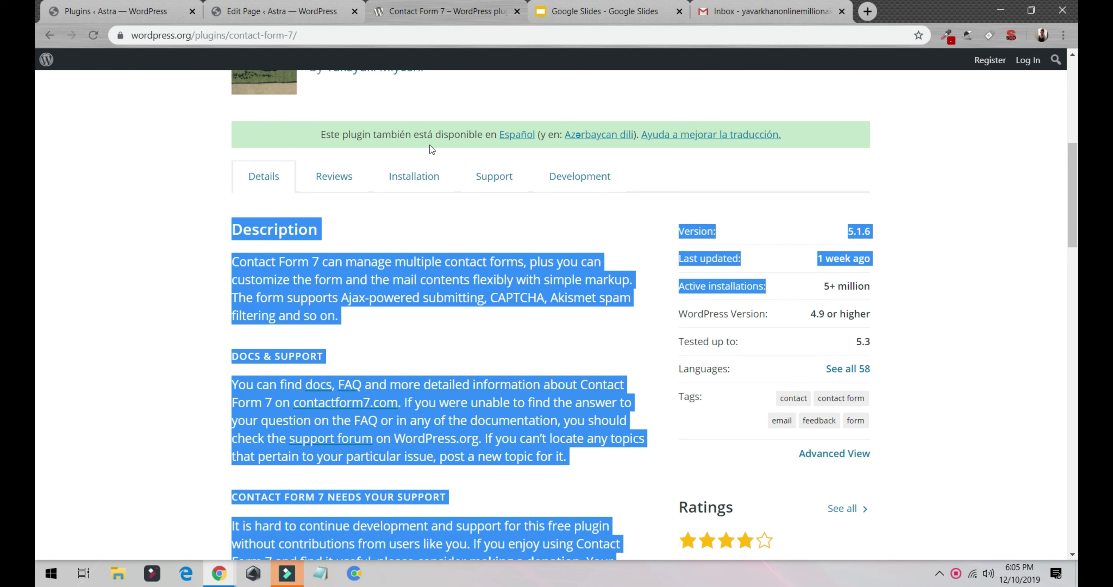
- Search for new WordPress plugins with "contact form" and install and activate Contact Form 7
{"action": "left_click", "coordinate": [155, 11]}
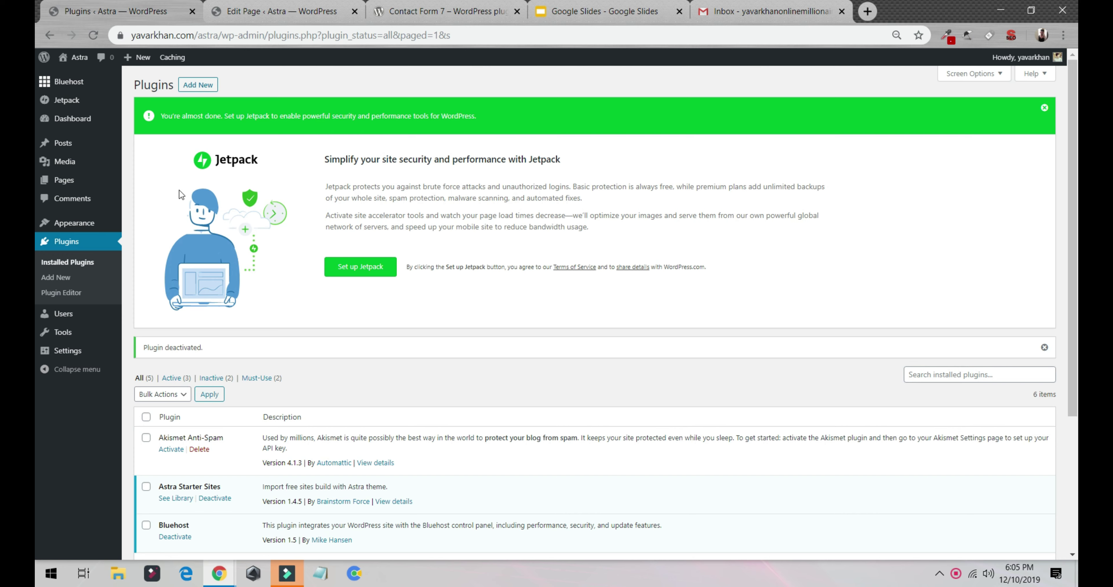
{"action": "left_click", "coordinate": [210, 88]}
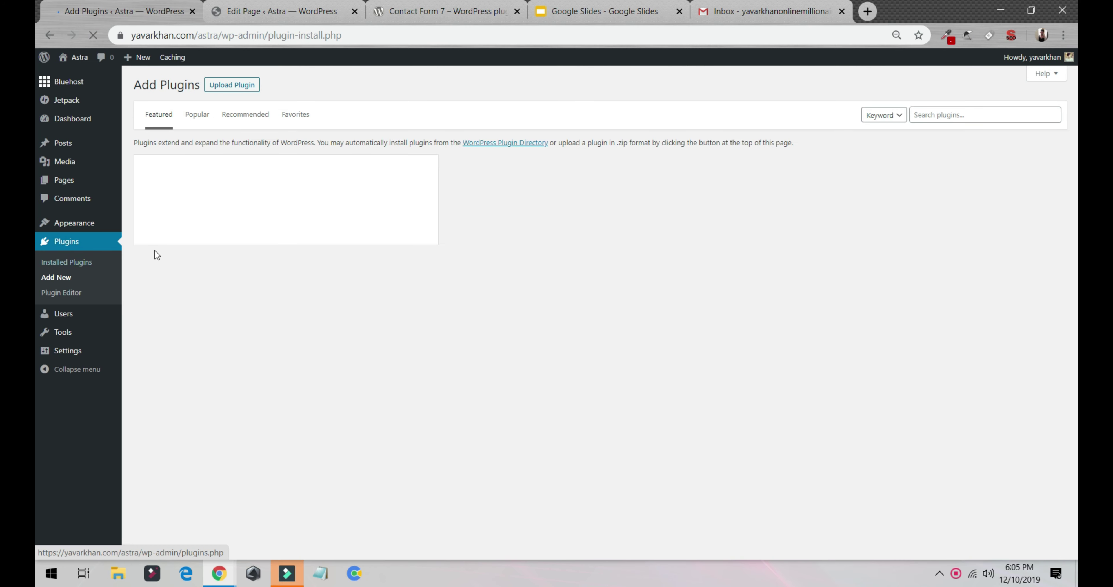
{"action": "left_click", "coordinate": [942, 114]}
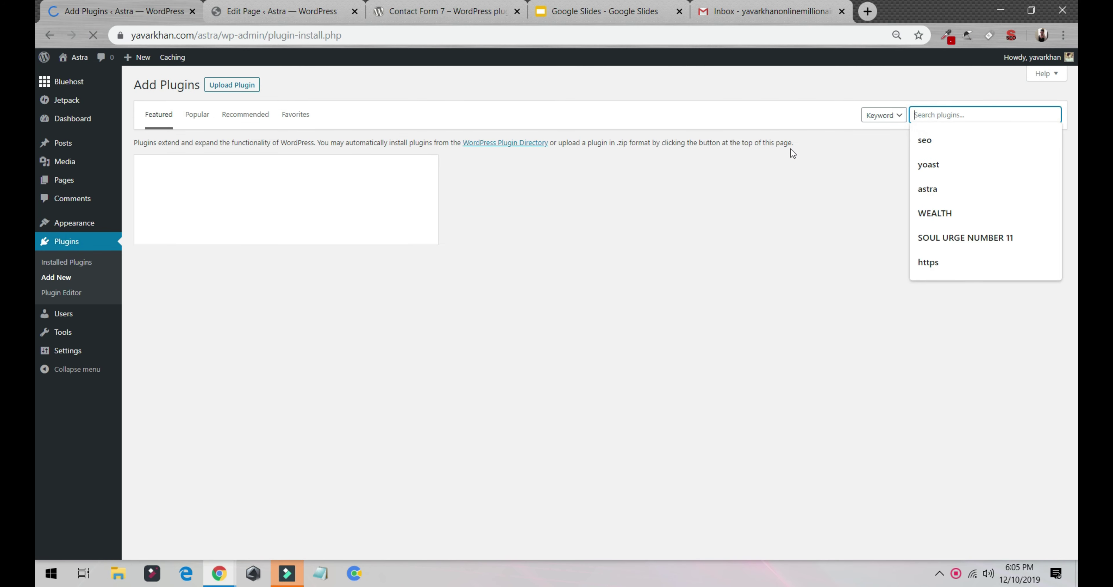
{"action": "type", "text": "contact form"}
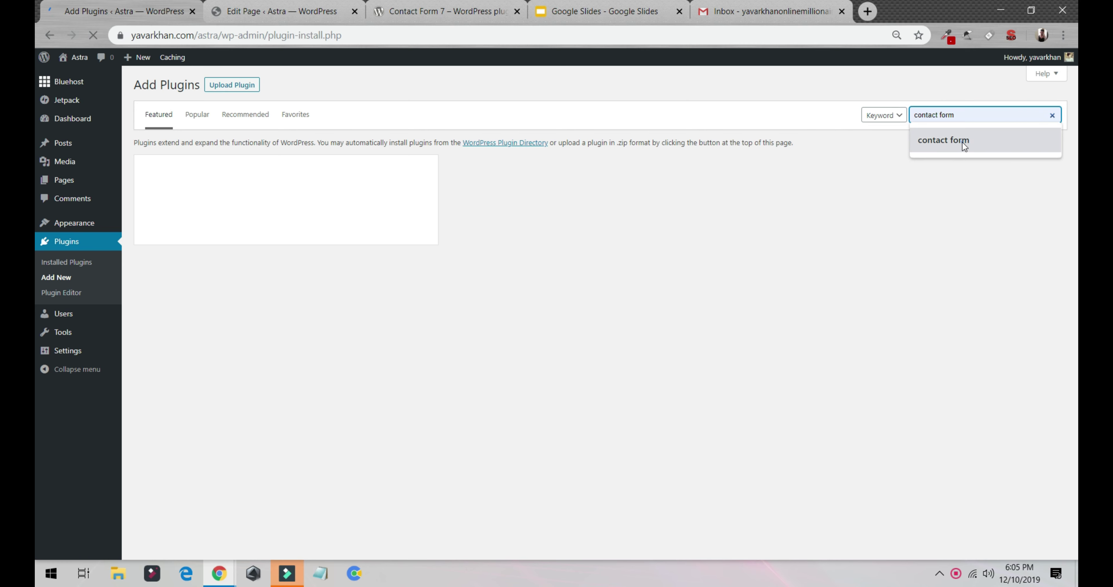
{"action": "left_click", "coordinate": [963, 140]}
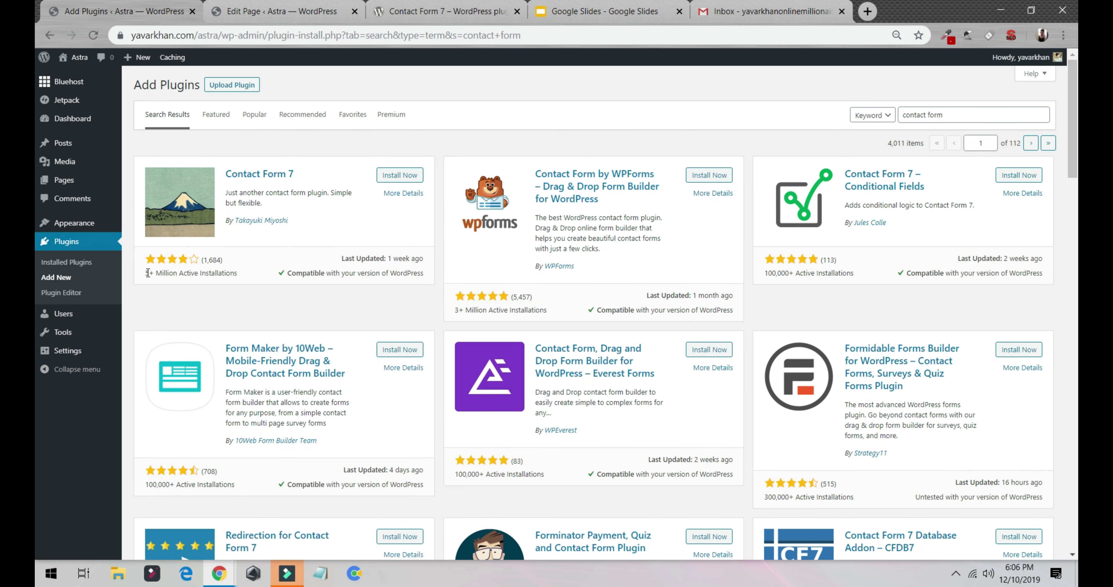
{"action": "left_click", "coordinate": [398, 174]}
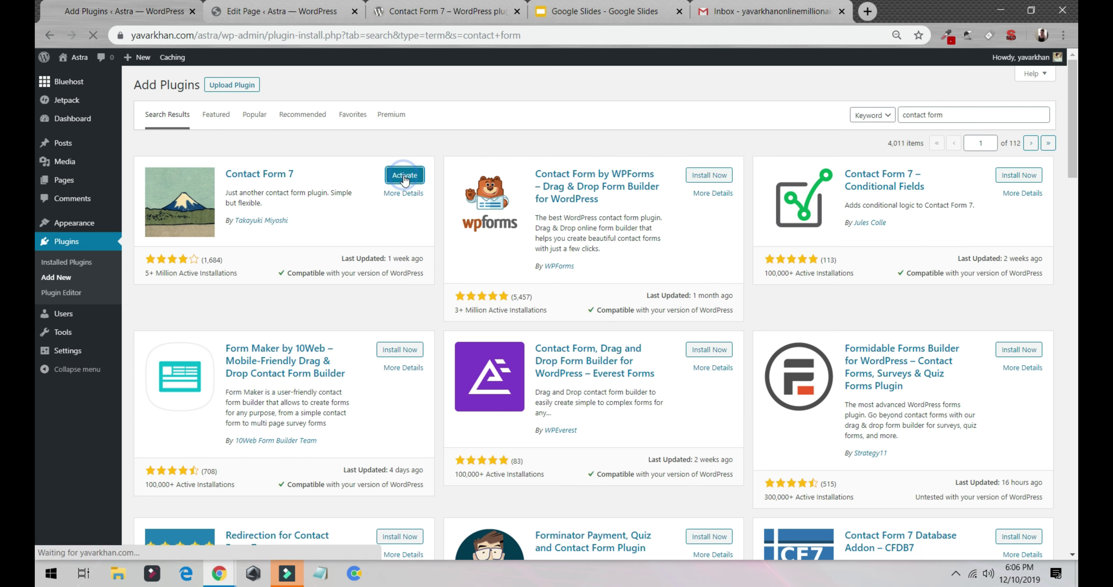
{"action": "left_click", "coordinate": [405, 177]}
- Copy the shortcode of Contact form 1 from the site's contact forms list
{"action": "mouse_move", "coordinate": [75, 224]}
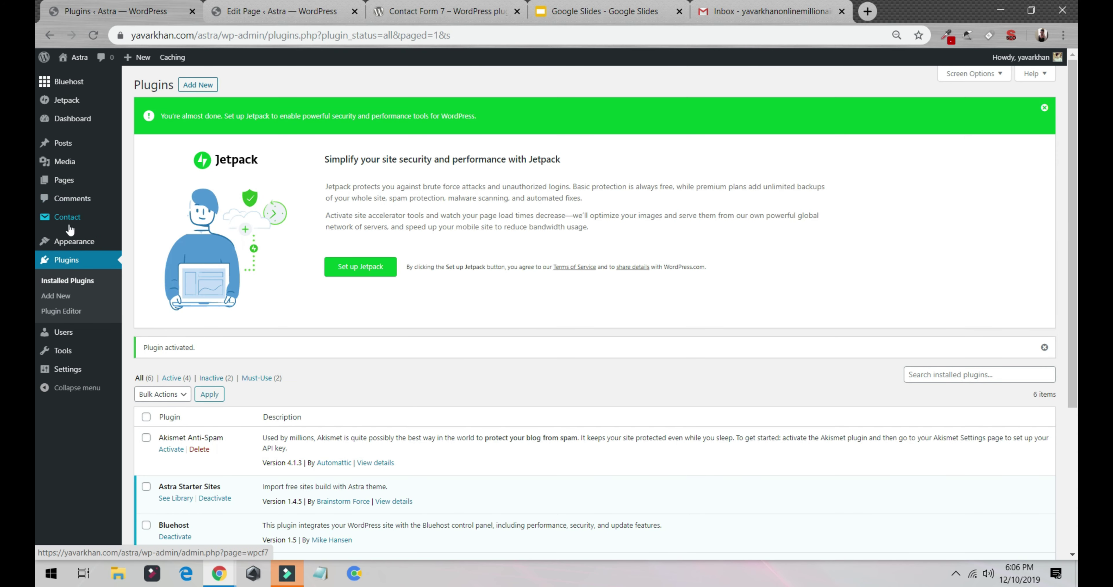
{"action": "left_click", "coordinate": [67, 223]}
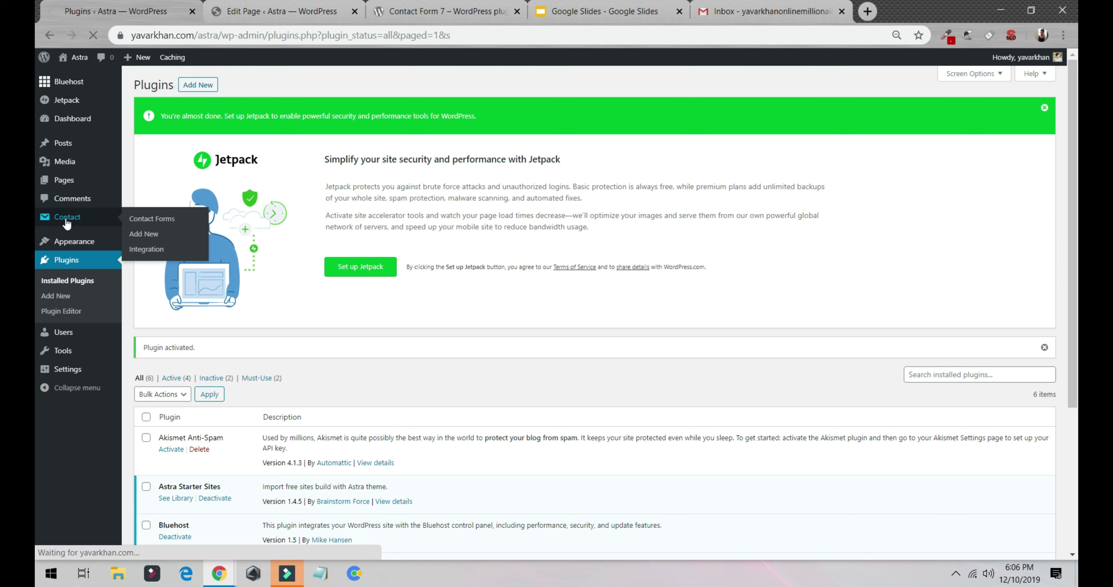
{"action": "left_click", "coordinate": [708, 297]}
{"action": "key", "text": "ctrl+c"}
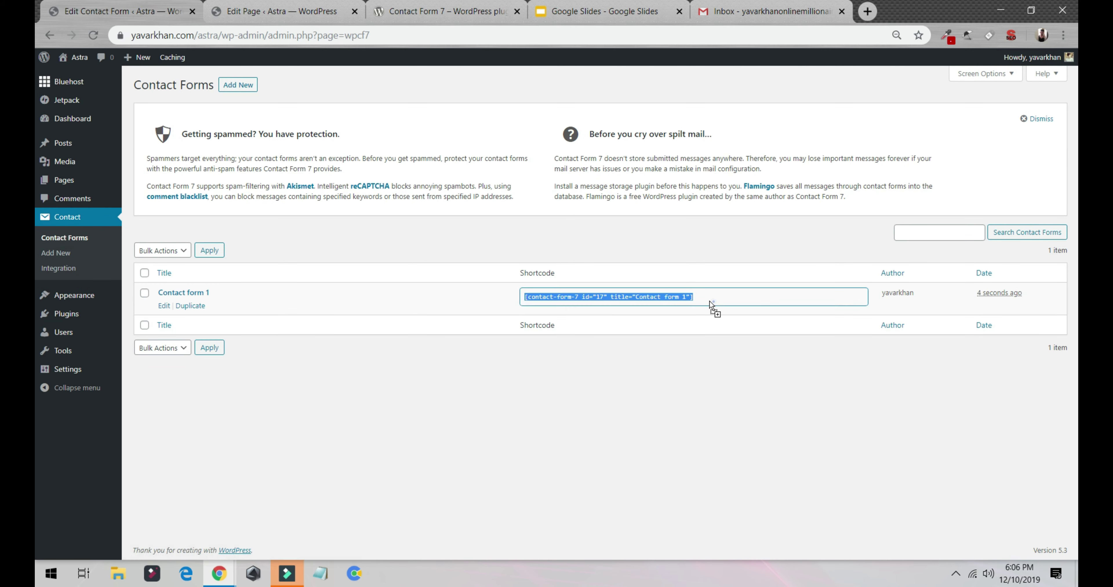
- Insert the copied shortcode as a paragraph in the "Contact Form 7 YT Tutorial" page and update the page
{"action": "left_click", "coordinate": [309, 12]}
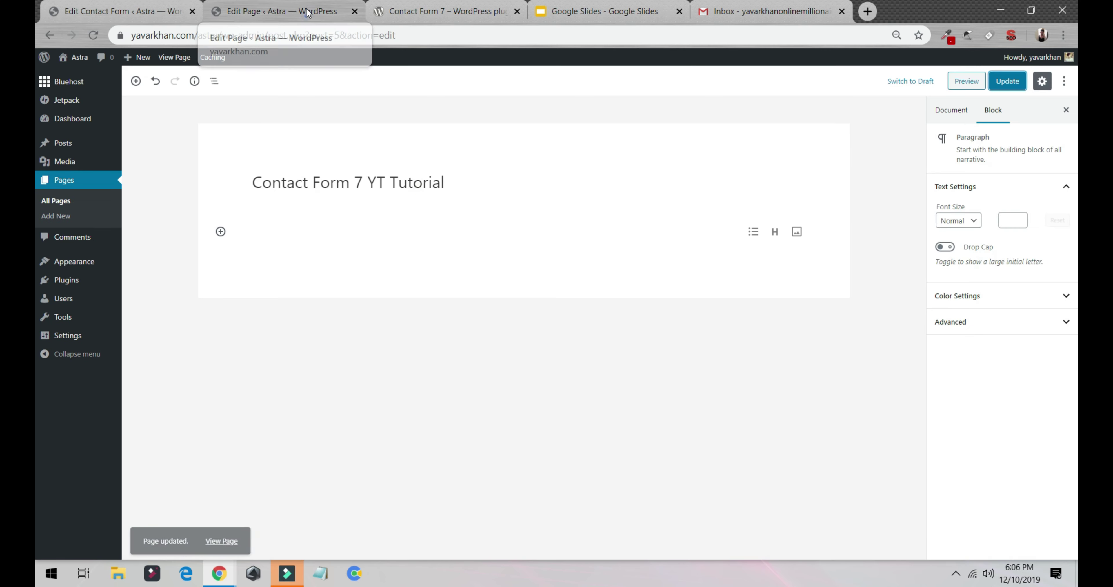
{"action": "left_click", "coordinate": [302, 233]}
{"action": "key", "text": "ctrl+v"}
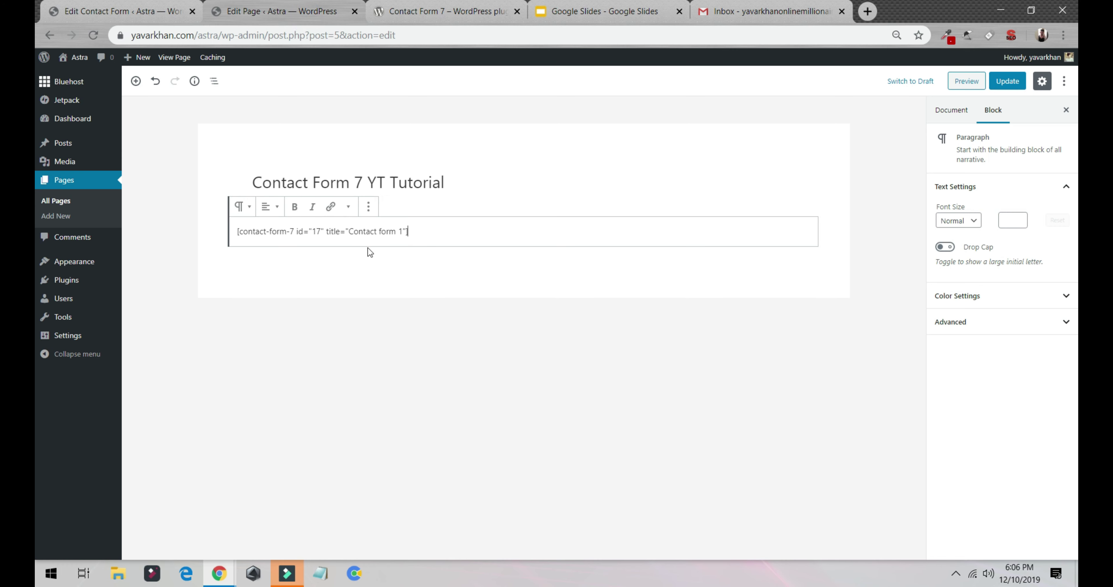
{"action": "left_click", "coordinate": [1004, 82]}
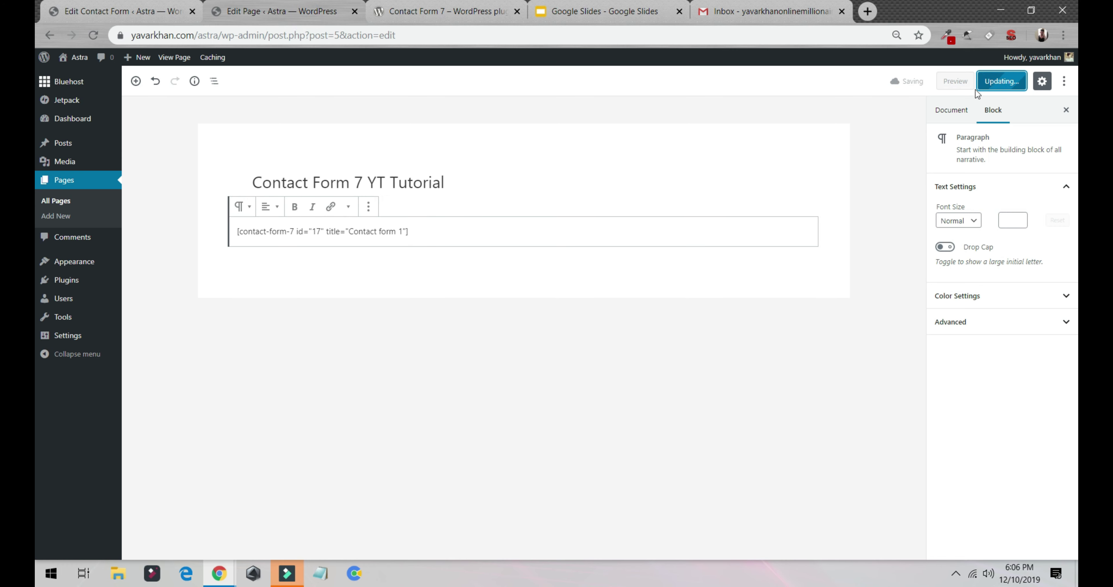
- Preview the page and examine the contact form's name, email, subject and message fields
{"action": "left_click", "coordinate": [955, 82]}
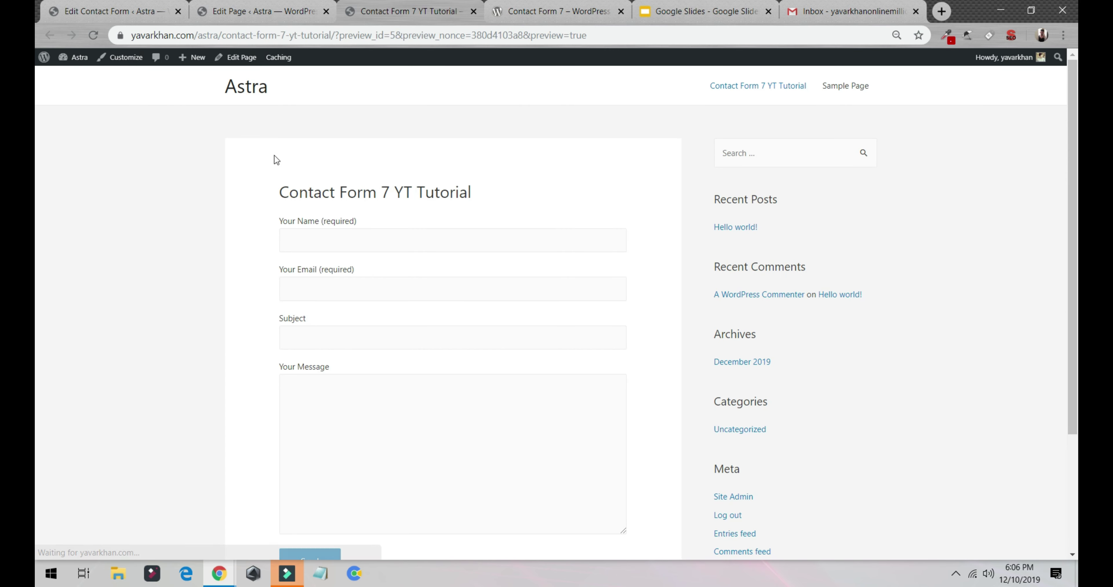
{"action": "left_click_drag", "start_coordinate": [275, 211], "coordinate": [506, 315]}
{"action": "scroll", "coordinate": [506, 315], "scroll_direction": "down", "scroll_amount": 3}
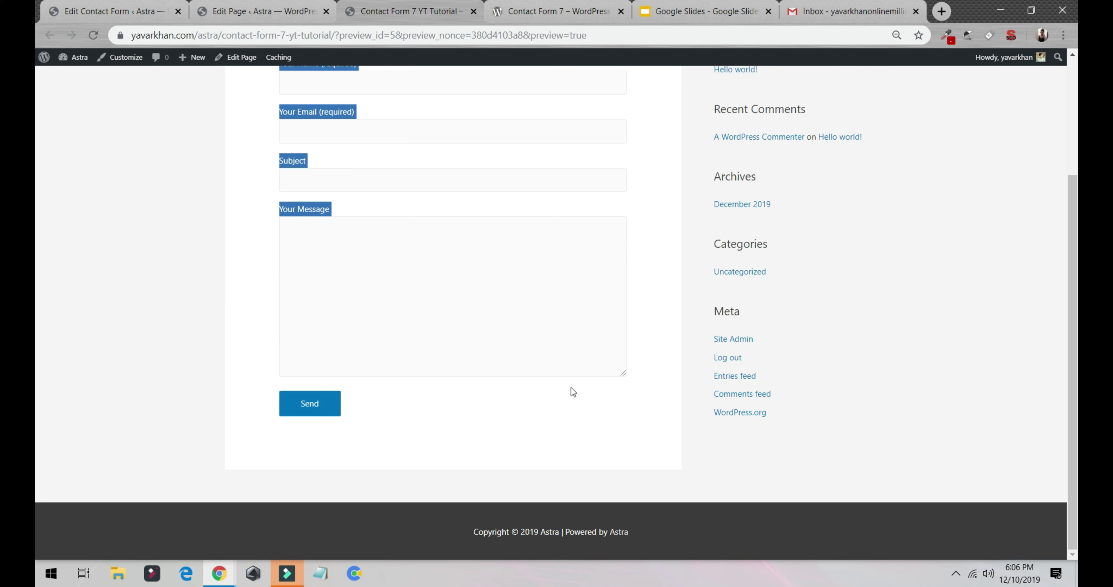
{"action": "scroll", "coordinate": [571, 387], "scroll_direction": "up", "scroll_amount": 3}
{"action": "left_click", "coordinate": [246, 205]}
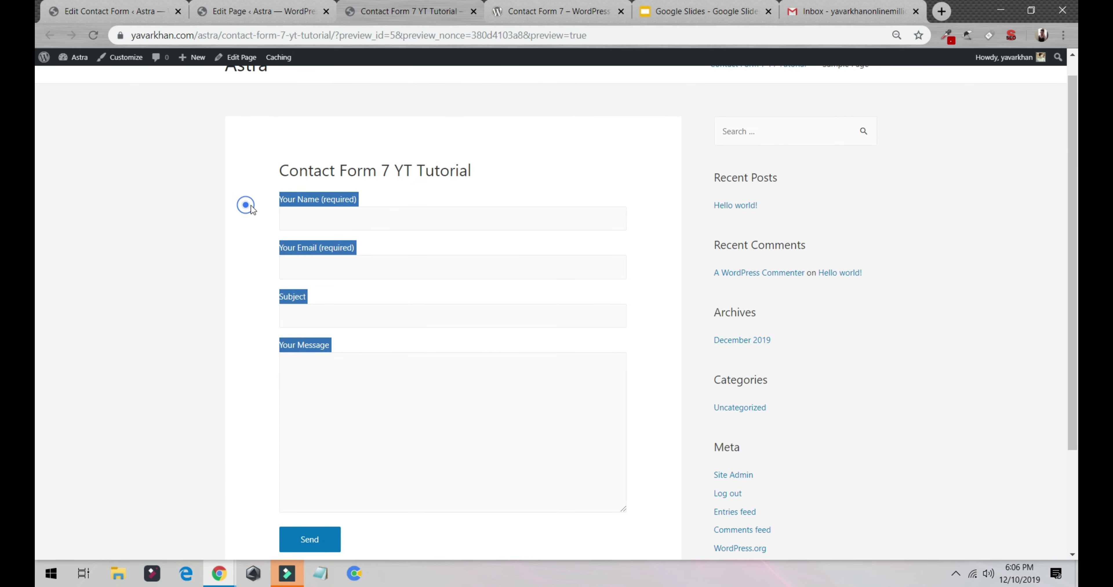
{"action": "left_click", "coordinate": [308, 224]}
{"action": "left_click", "coordinate": [236, 187]}
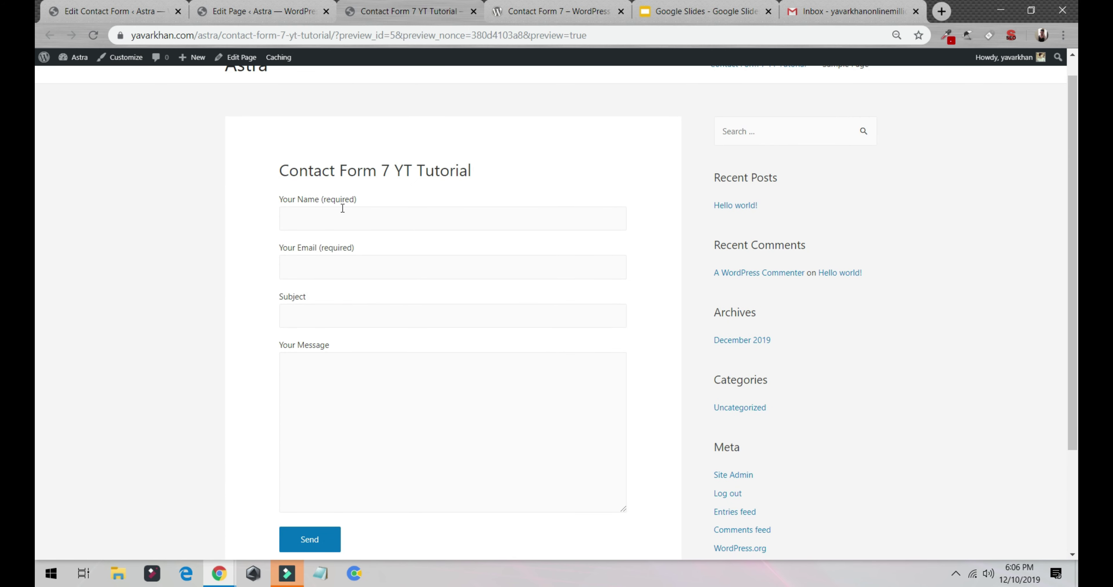
- Edit Contact form 1 so its mail goes to the saved recipient name and Gmail address, and save the form
{"action": "left_click", "coordinate": [103, 12]}
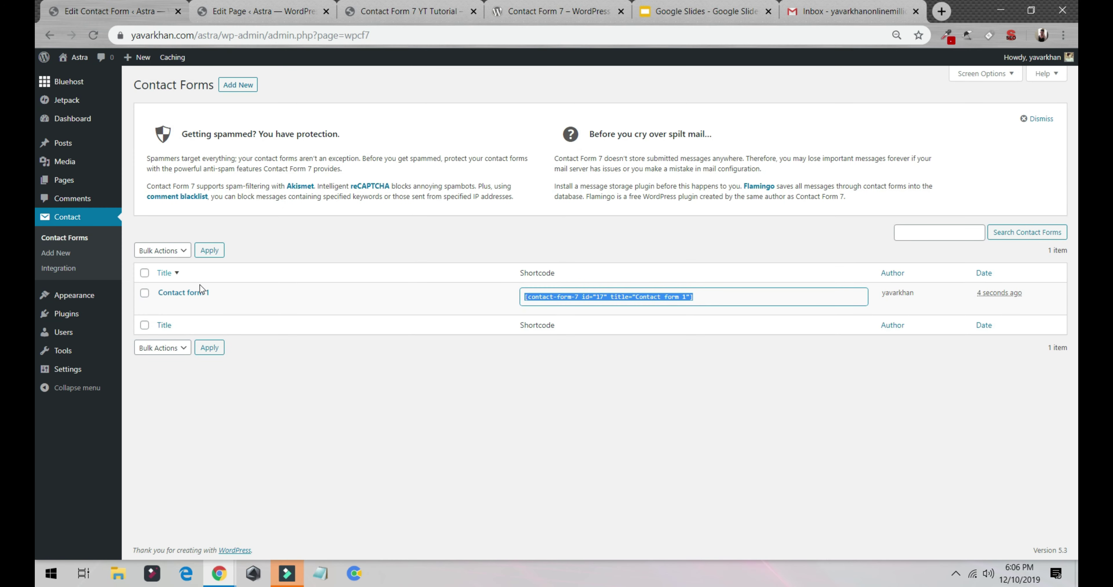
{"action": "left_click", "coordinate": [477, 404]}
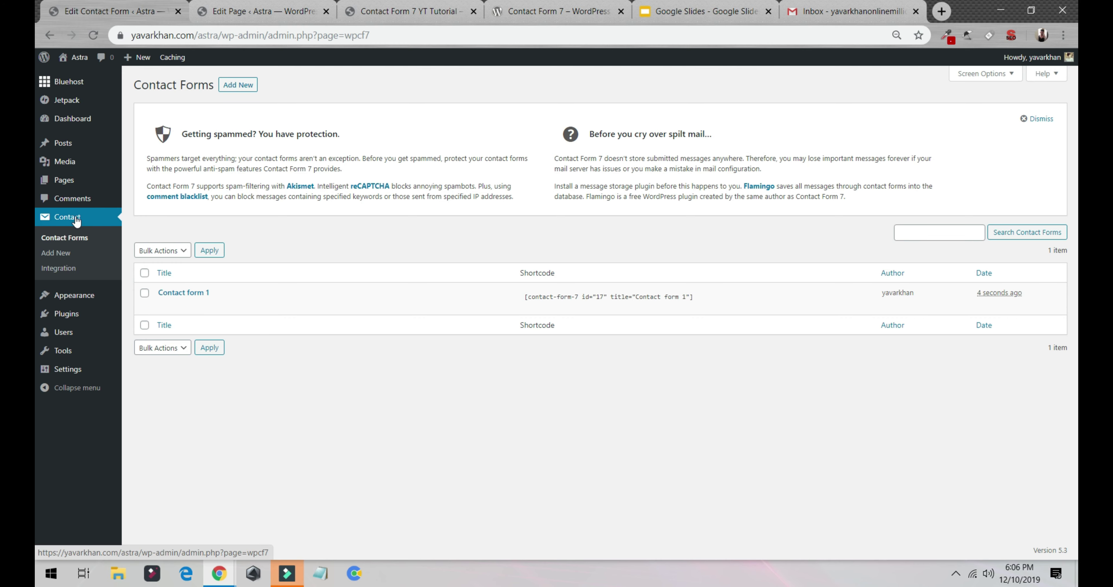
{"action": "left_click", "coordinate": [164, 305]}
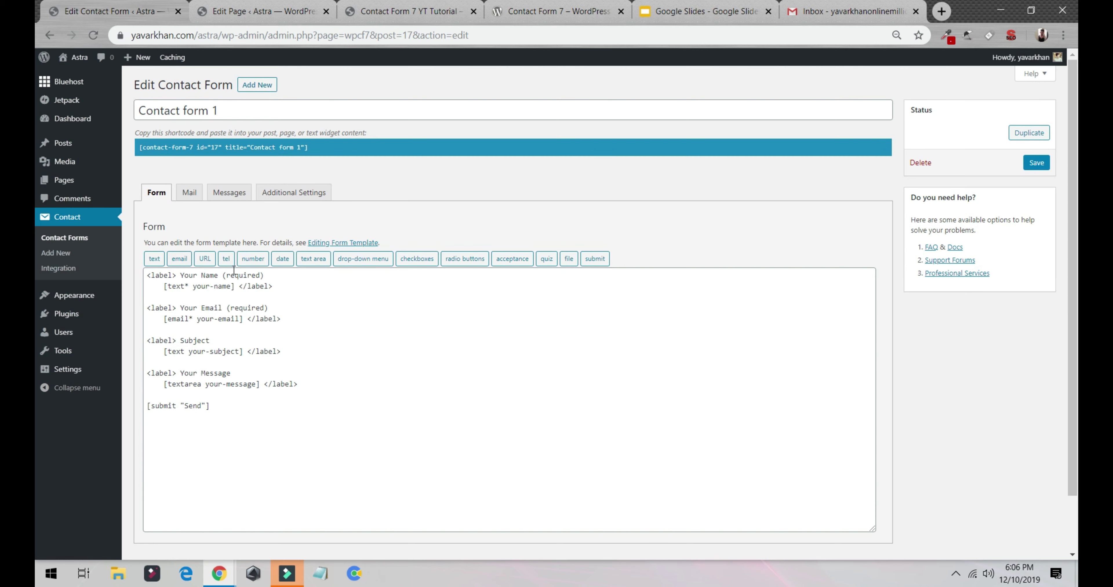
{"action": "left_click", "coordinate": [195, 202]}
{"action": "left_click_drag", "start_coordinate": [318, 292], "coordinate": [198, 286]}
{"action": "key", "text": "BackSpace"}
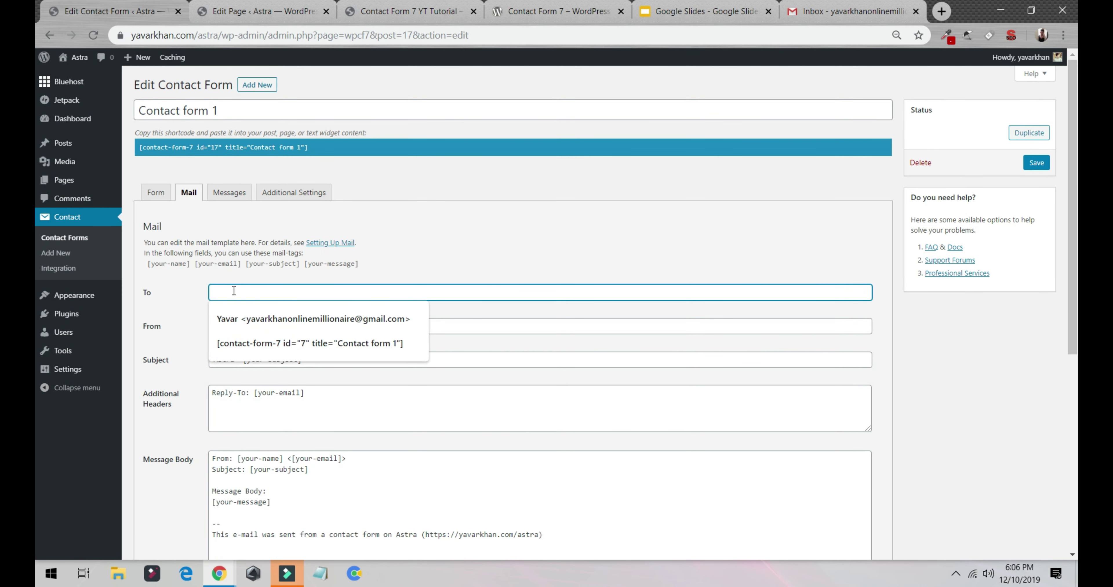
{"action": "left_click", "coordinate": [252, 312]}
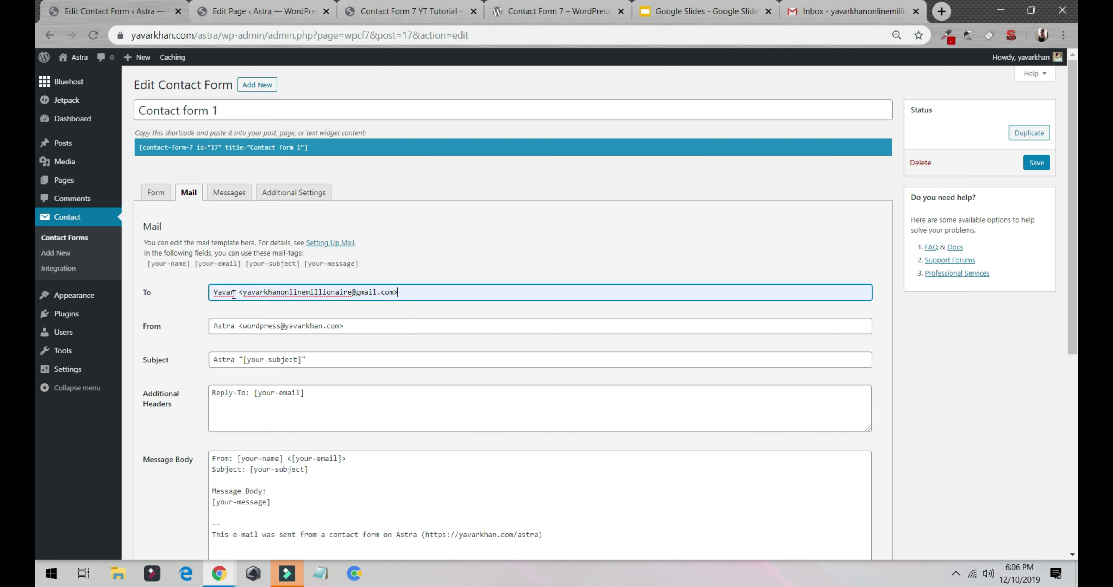
{"action": "left_click_drag", "start_coordinate": [236, 292], "coordinate": [422, 295]}
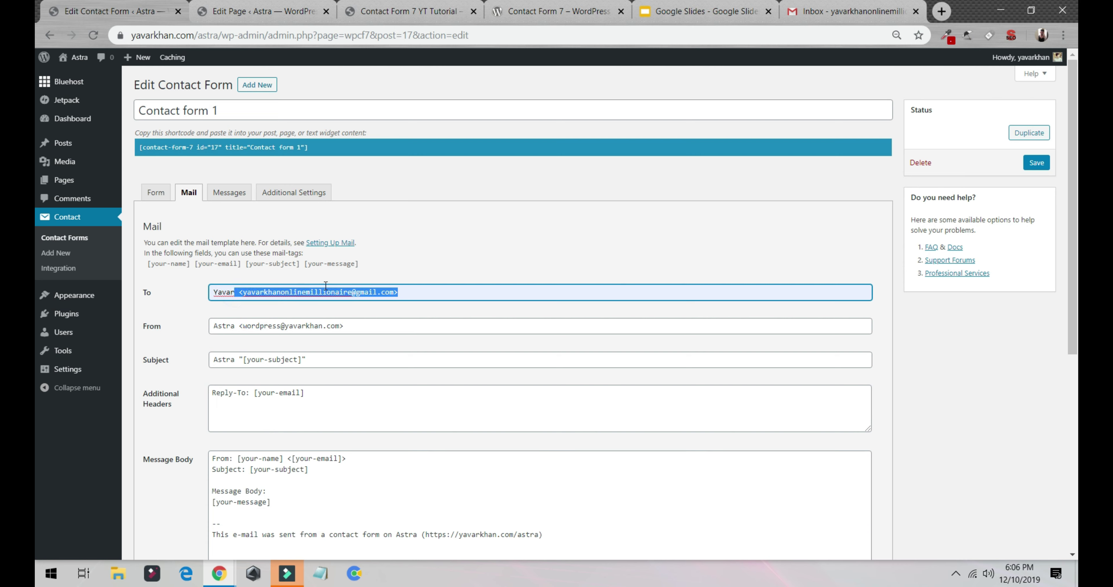
{"action": "left_click", "coordinate": [1036, 163]}
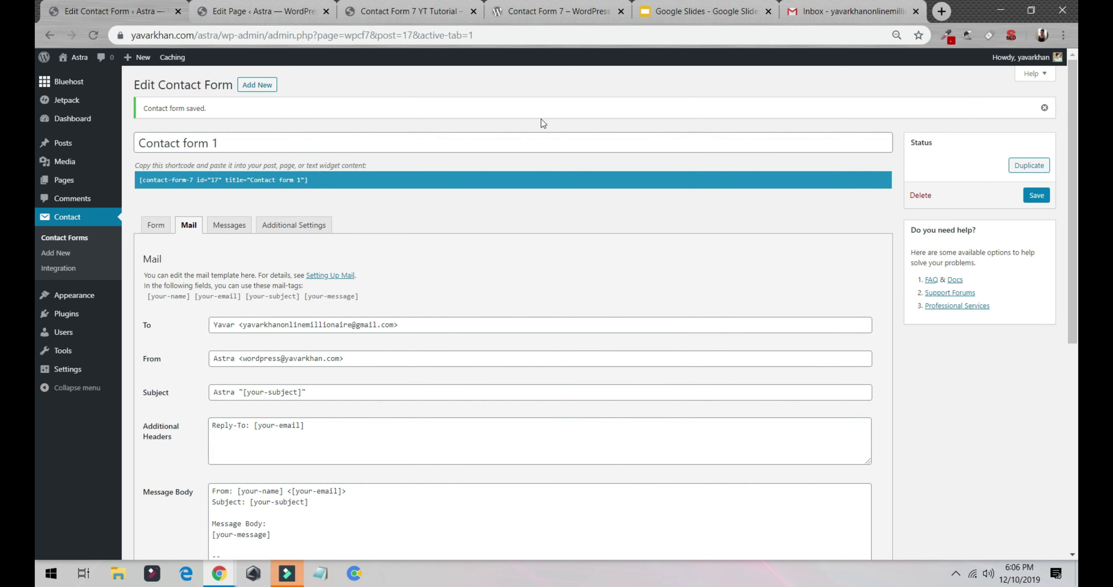
- Send a test message from the previewed form with the saved name and email, subject "qwewqeqw" and message "qweqweqwe"
{"action": "left_click", "coordinate": [389, 11]}
{"action": "left_click", "coordinate": [323, 212]}
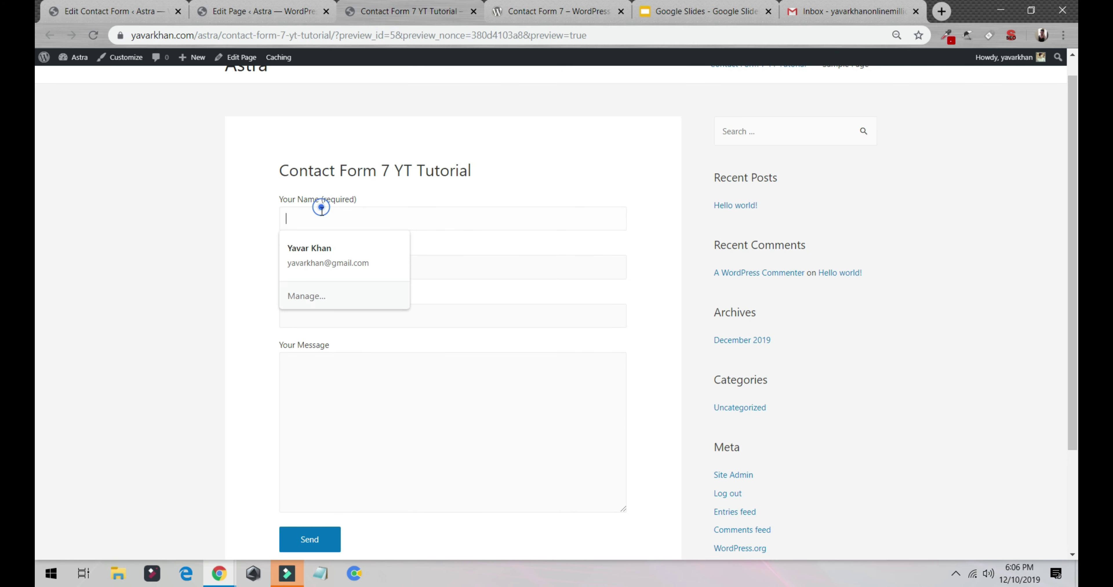
{"action": "left_click", "coordinate": [321, 248]}
{"action": "left_click", "coordinate": [362, 318]}
{"action": "type", "text": "qwewqeqw"}
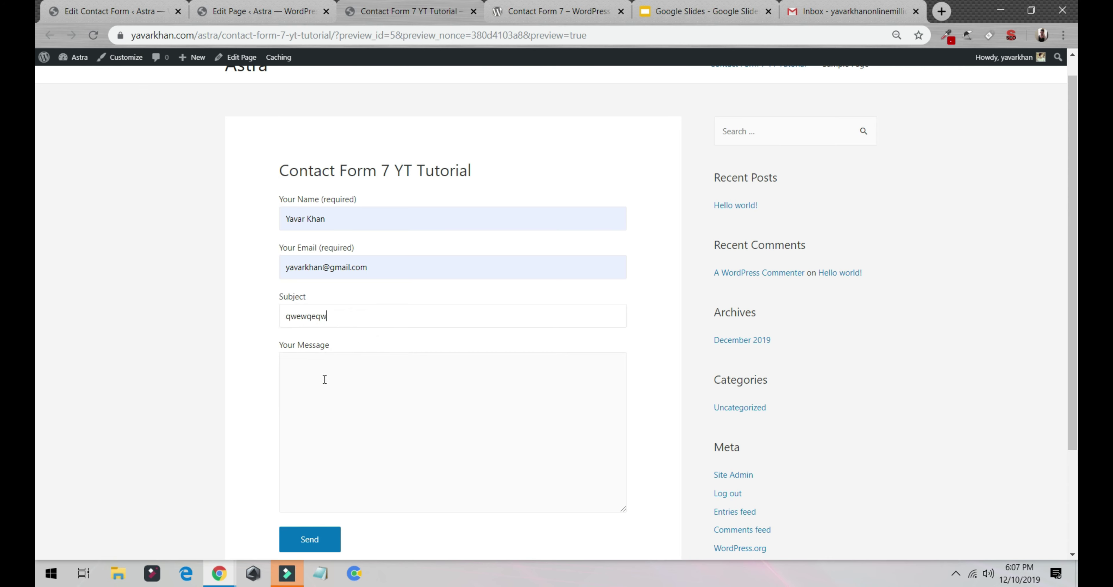
{"action": "left_click", "coordinate": [324, 380]}
{"action": "type", "text": "qweqweqwe"}
{"action": "scroll", "coordinate": [332, 432], "scroll_direction": "down", "scroll_amount": 3}
{"action": "left_click", "coordinate": [310, 412]}
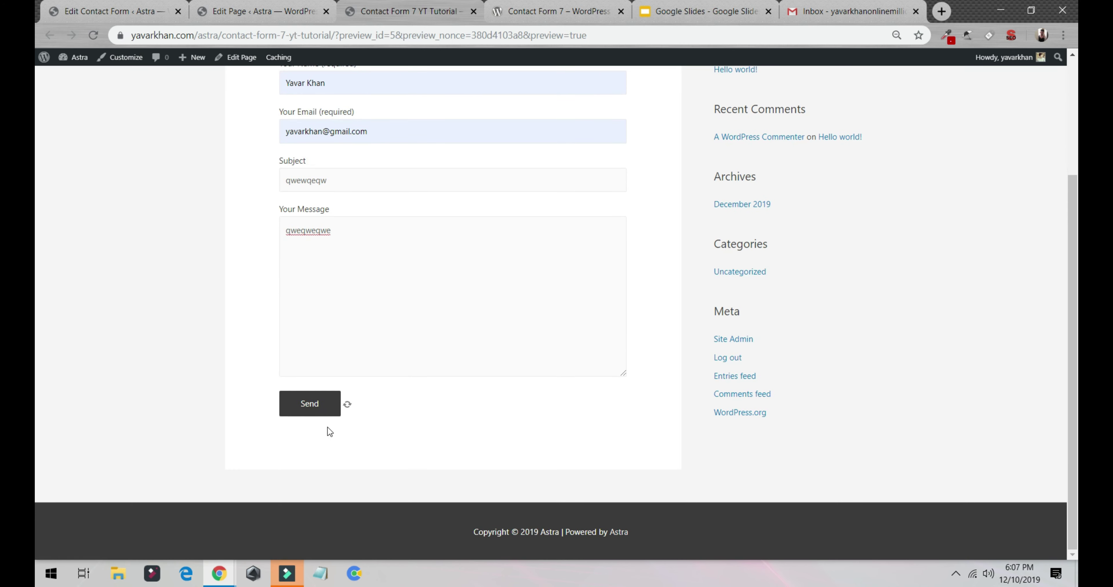
{"action": "left_click_drag", "start_coordinate": [303, 440], "coordinate": [494, 439]}
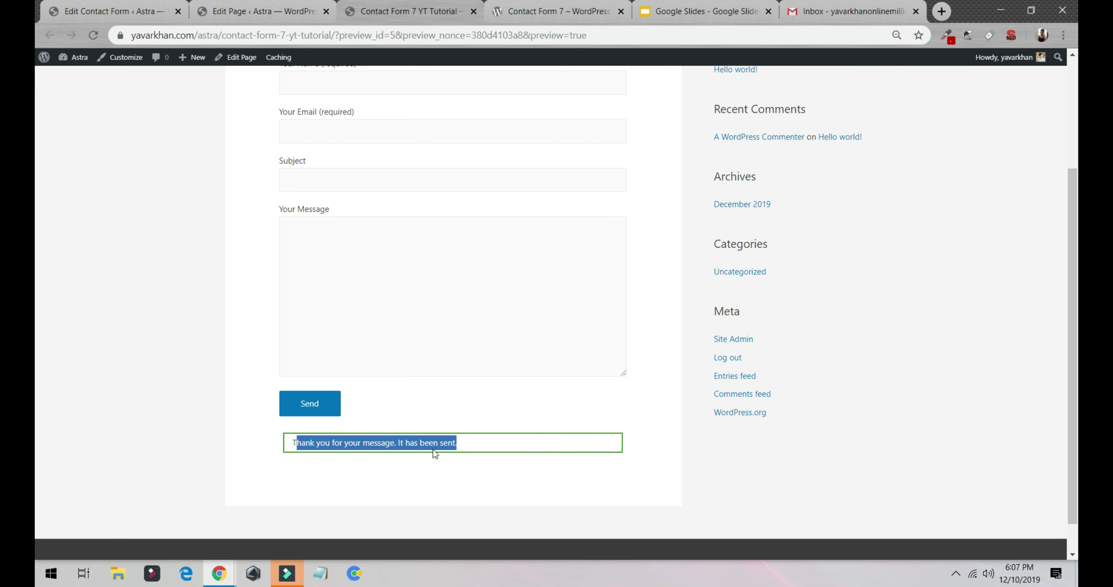
- Open the received test message in Gmail to check its sender, subject and body, and return to the page editor
{"action": "left_click", "coordinate": [872, 15]}
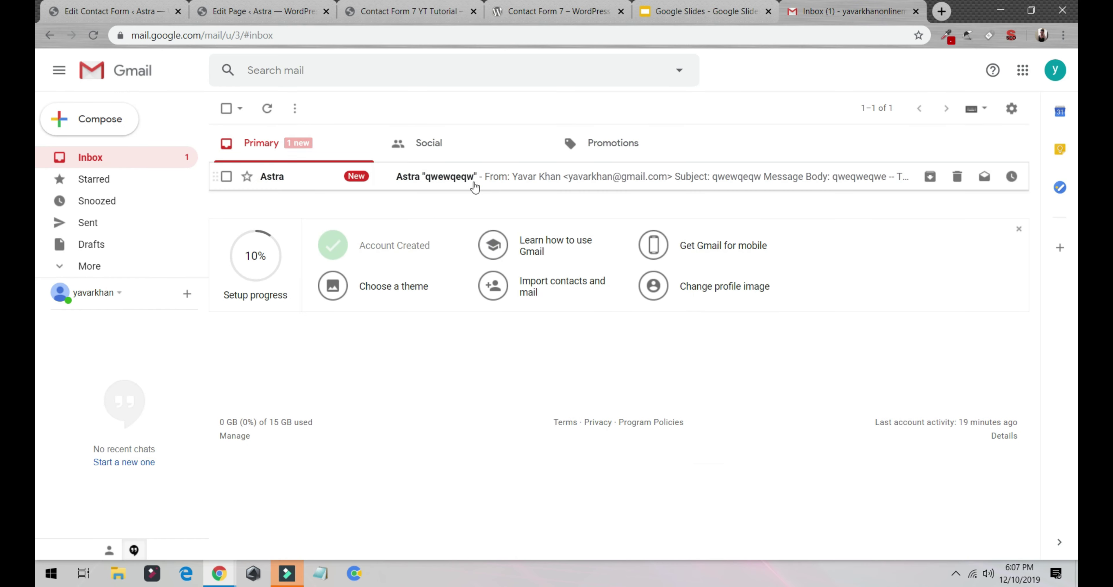
{"action": "left_click", "coordinate": [495, 178]}
{"action": "left_click_drag", "start_coordinate": [245, 214], "coordinate": [357, 261]}
{"action": "left_click", "coordinate": [345, 264]}
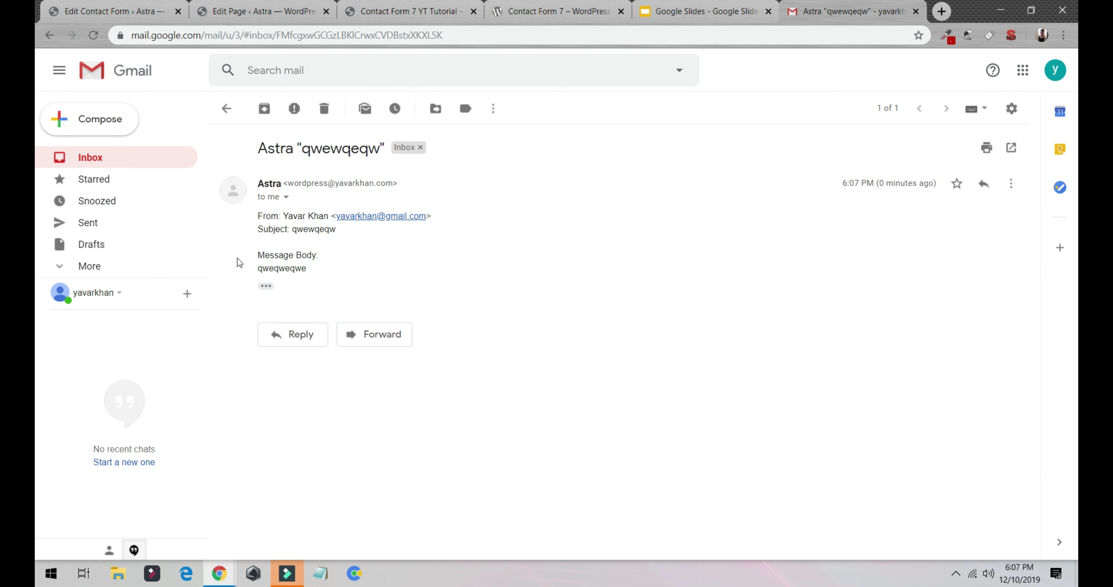
{"action": "left_click", "coordinate": [261, 8]}
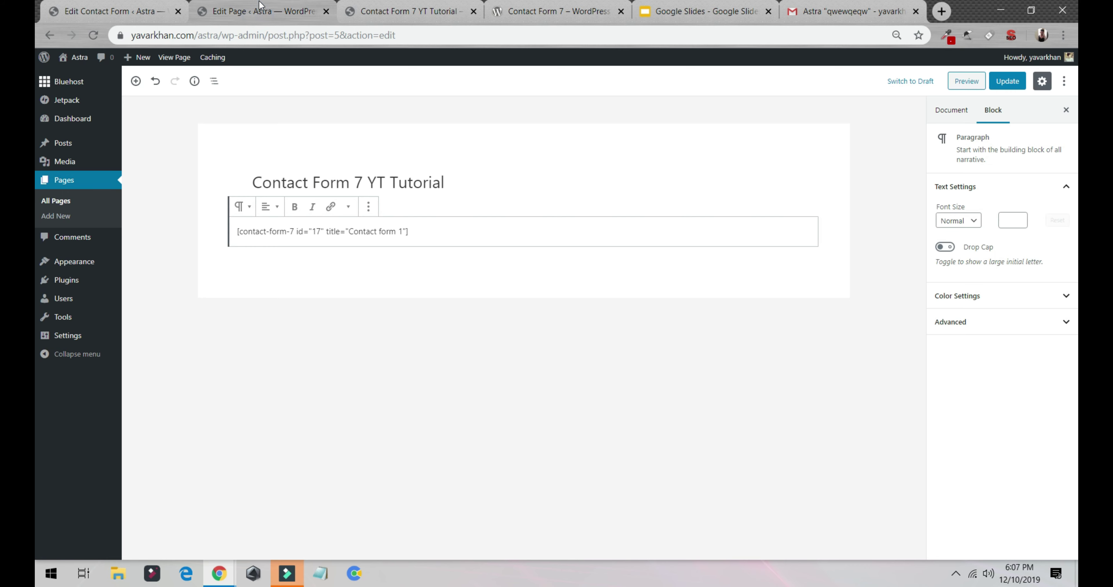
- Compare Contact form 1's mail template with the sender name, subject and message body of the received test message in Gmail
{"action": "left_click", "coordinate": [98, 6]}
{"action": "scroll", "coordinate": [206, 226], "scroll_direction": "down", "scroll_amount": 3}
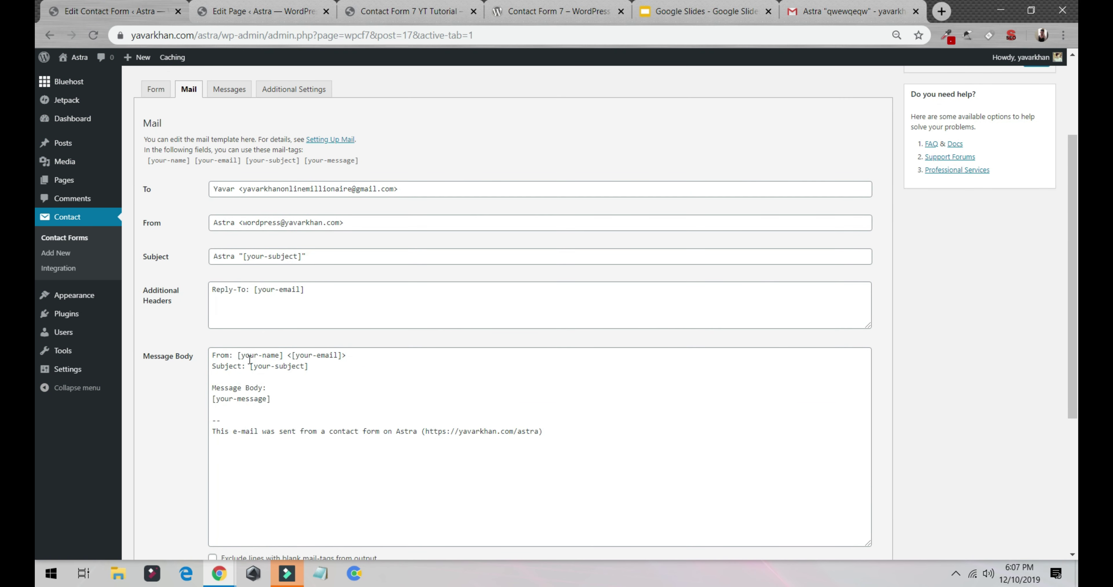
{"action": "left_click", "coordinate": [847, 11]}
{"action": "left_click_drag", "start_coordinate": [847, 11], "coordinate": [404, 10]}
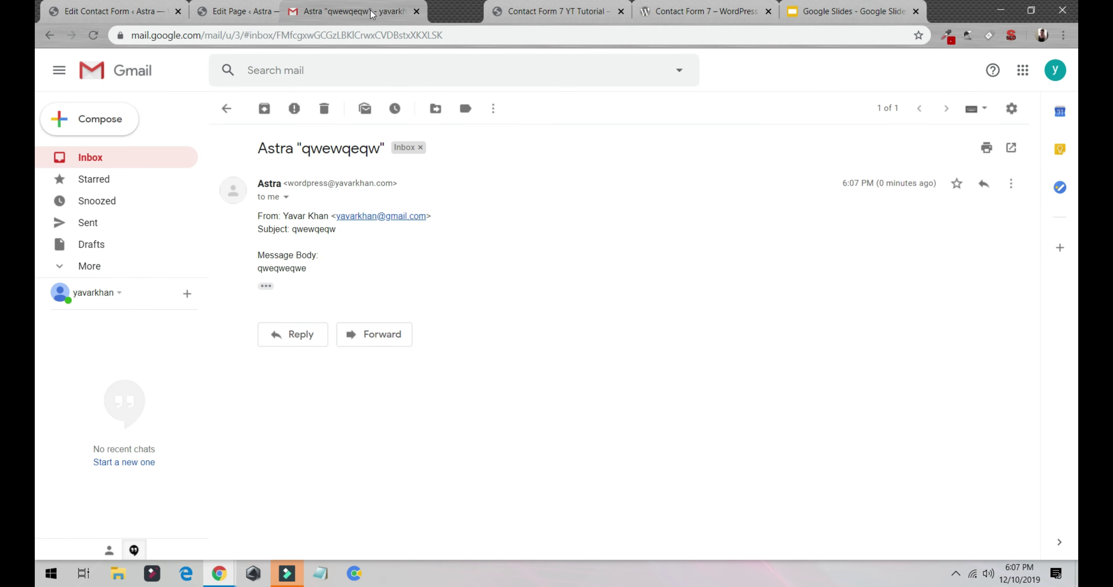
{"action": "left_click_drag", "start_coordinate": [281, 215], "coordinate": [330, 216]}
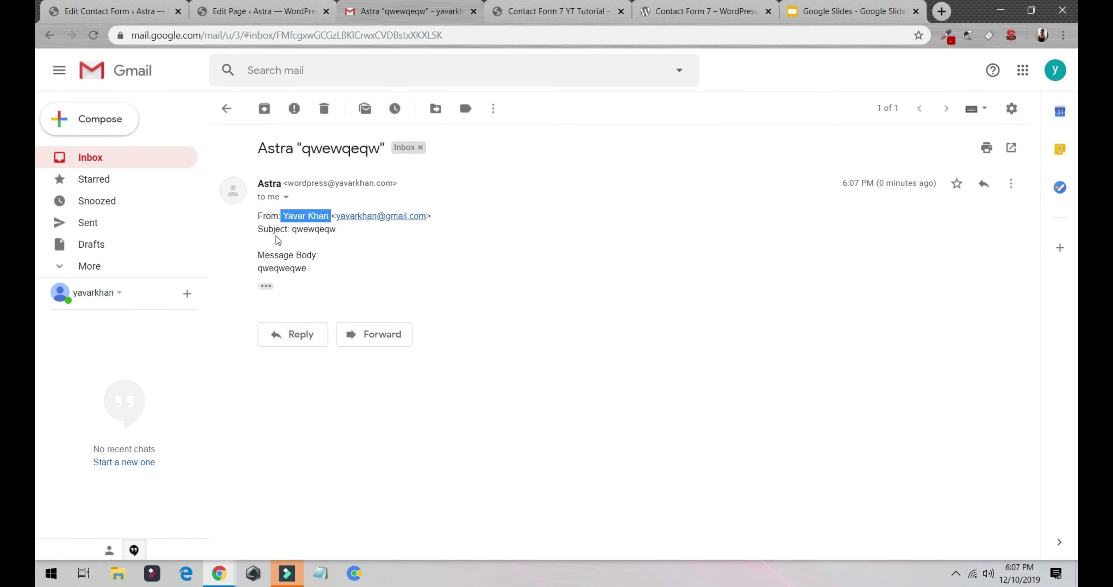
{"action": "left_click_drag", "start_coordinate": [258, 255], "coordinate": [325, 269]}
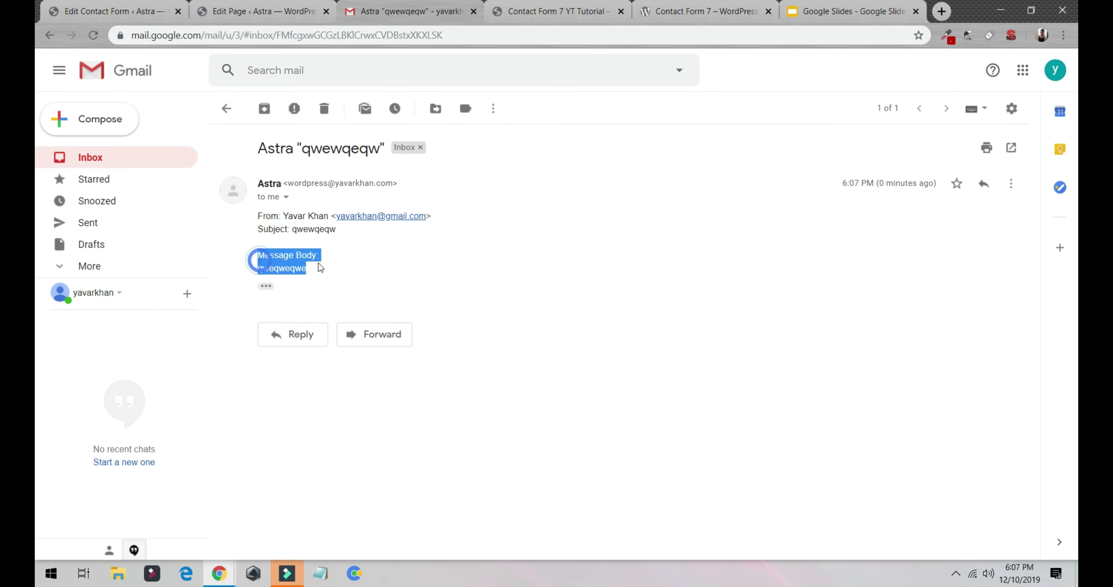
{"action": "left_click", "coordinate": [264, 12]}
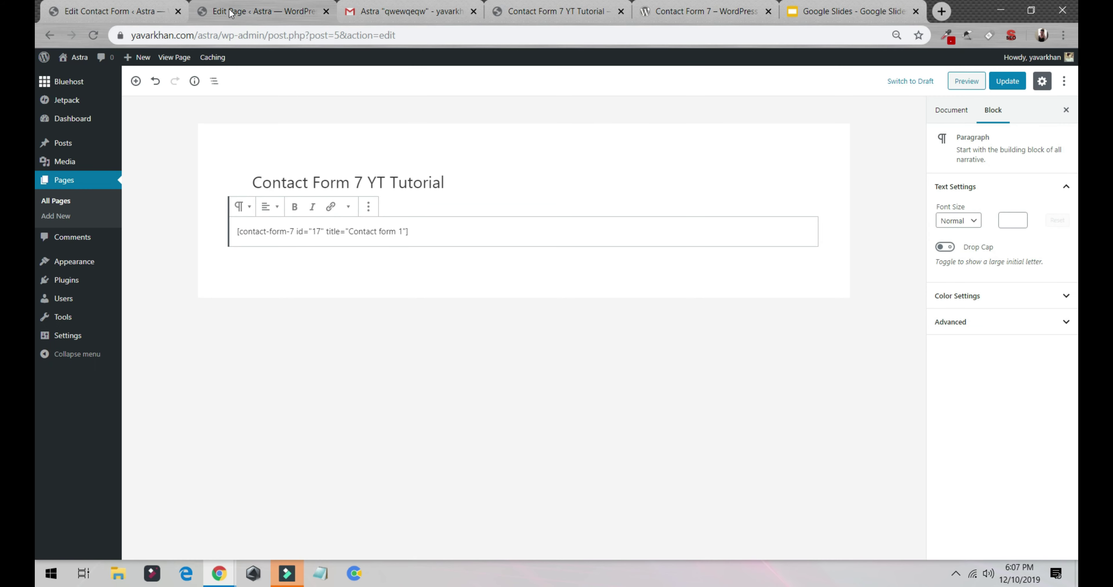
- Duplicate Contact form 1 and select the shortcode of Contact form 1_copy in the contact forms list
{"action": "left_click", "coordinate": [138, 12]}
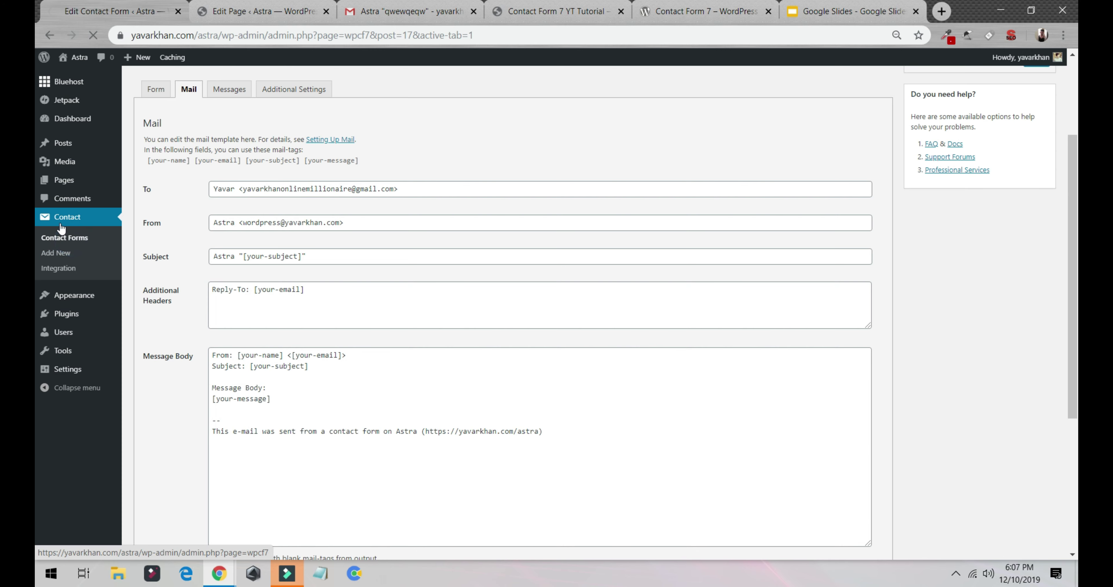
{"action": "left_click", "coordinate": [84, 238]}
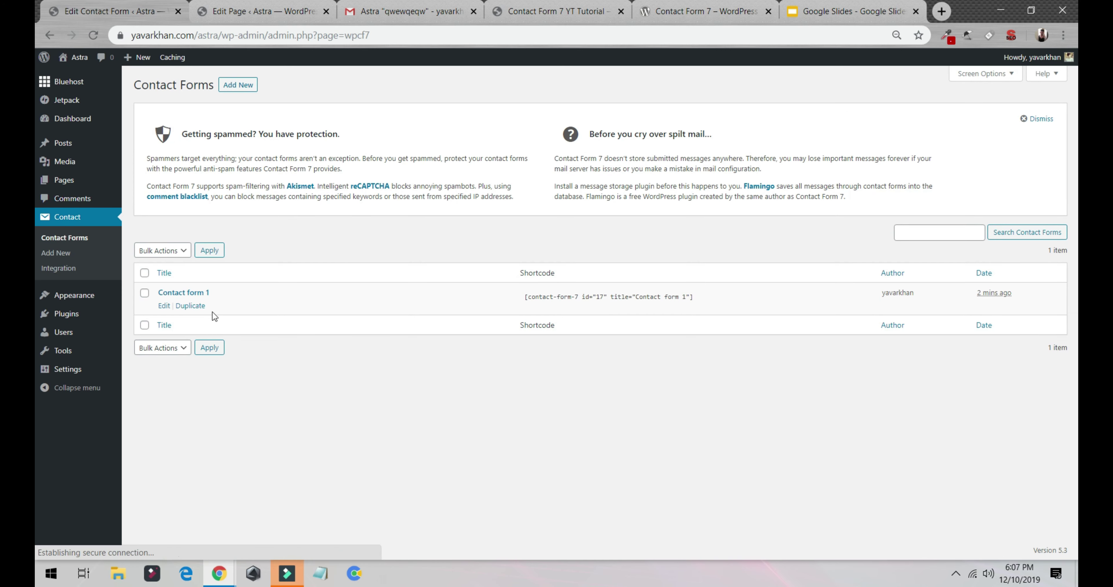
{"action": "left_click", "coordinate": [200, 306]}
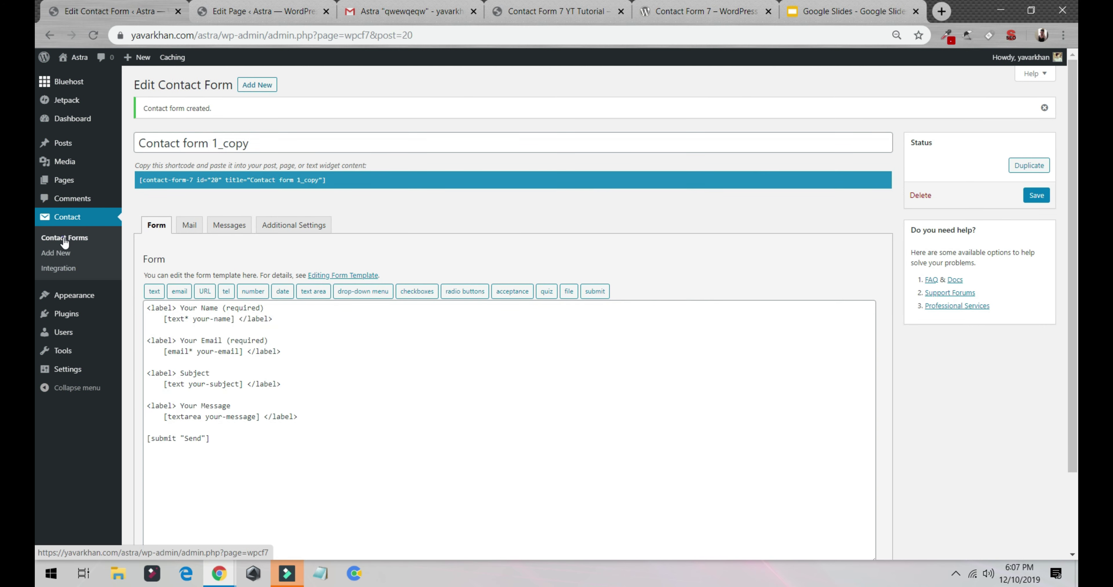
{"action": "left_click", "coordinate": [65, 240]}
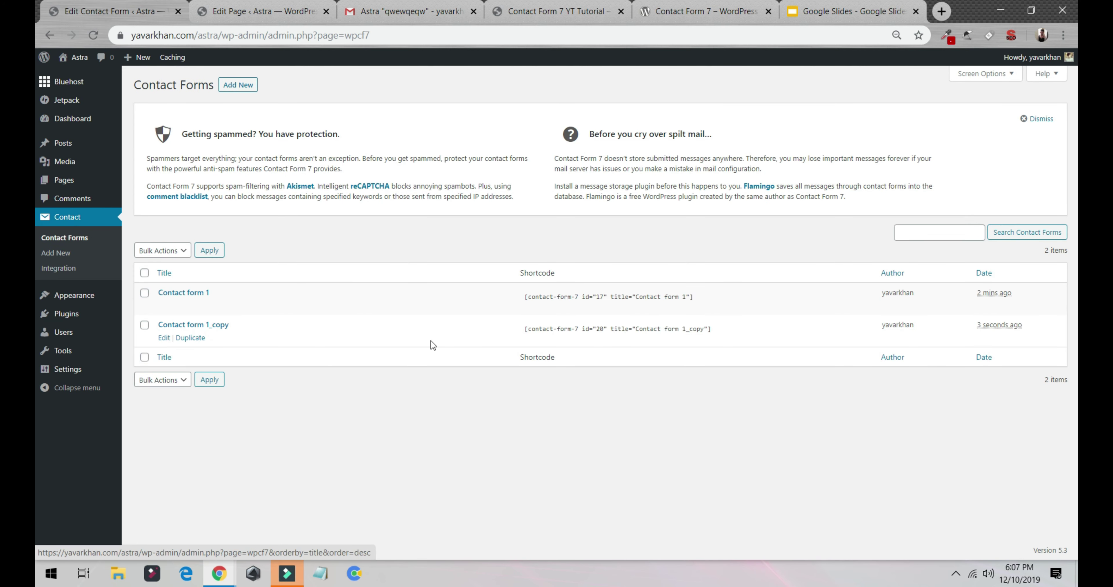
{"action": "left_click", "coordinate": [704, 329]}
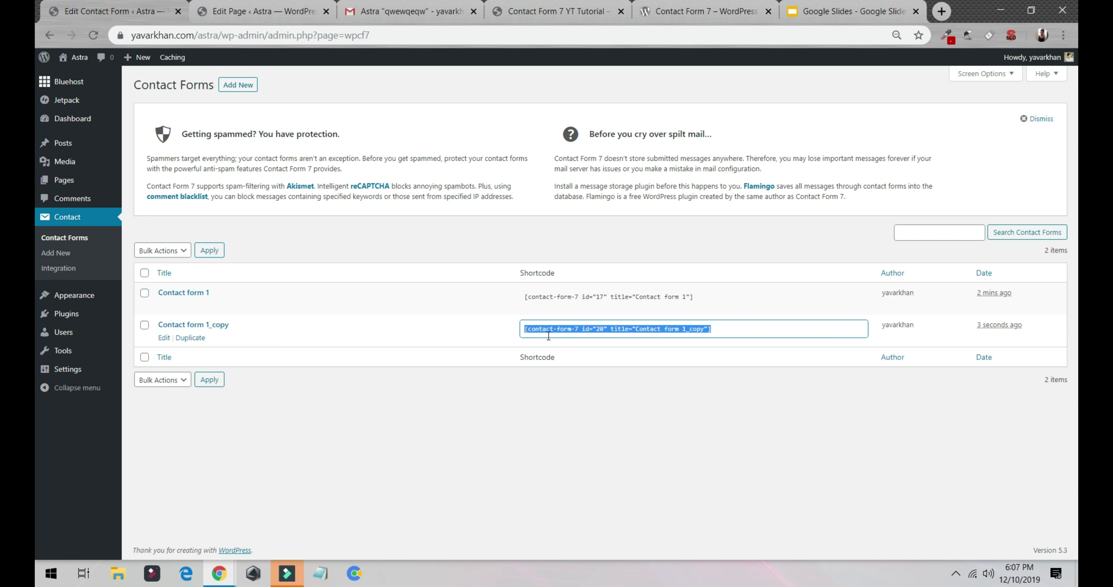
- Try to put the duplicated form's shortcode into the paragraph block of the Contact Form 7 YT Tutorial page
{"action": "left_click", "coordinate": [264, 11]}
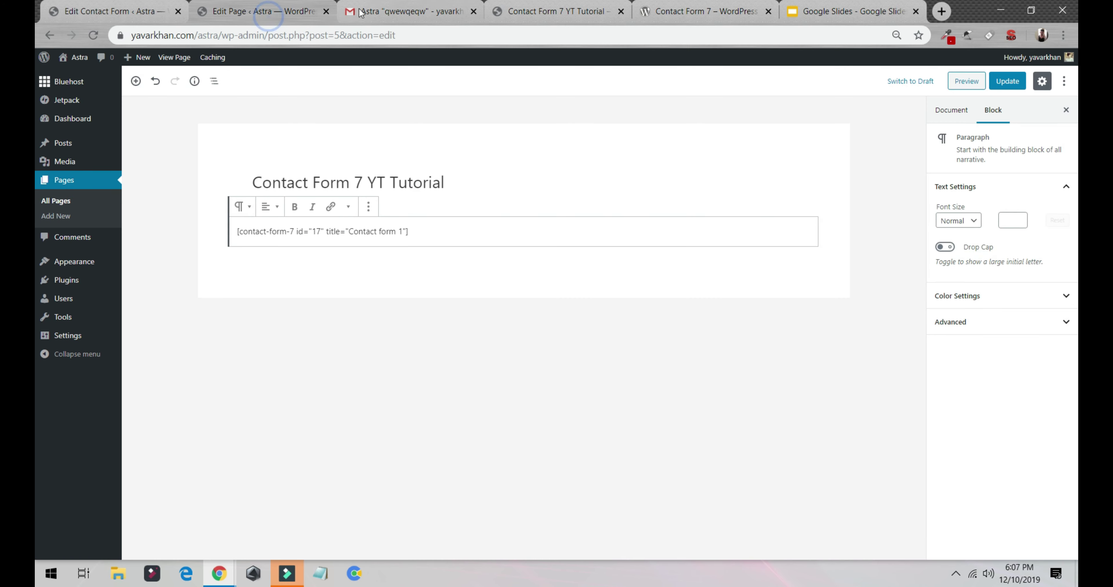
{"action": "left_click", "coordinate": [434, 232]}
{"action": "type", "text": "[contact-form-7 id=\"20\" title=\"Contact form 1_copy\"][contact-form-7 id=\"17\" title=\"Contact form 1\"]"}
{"action": "left_click", "coordinate": [711, 249]}
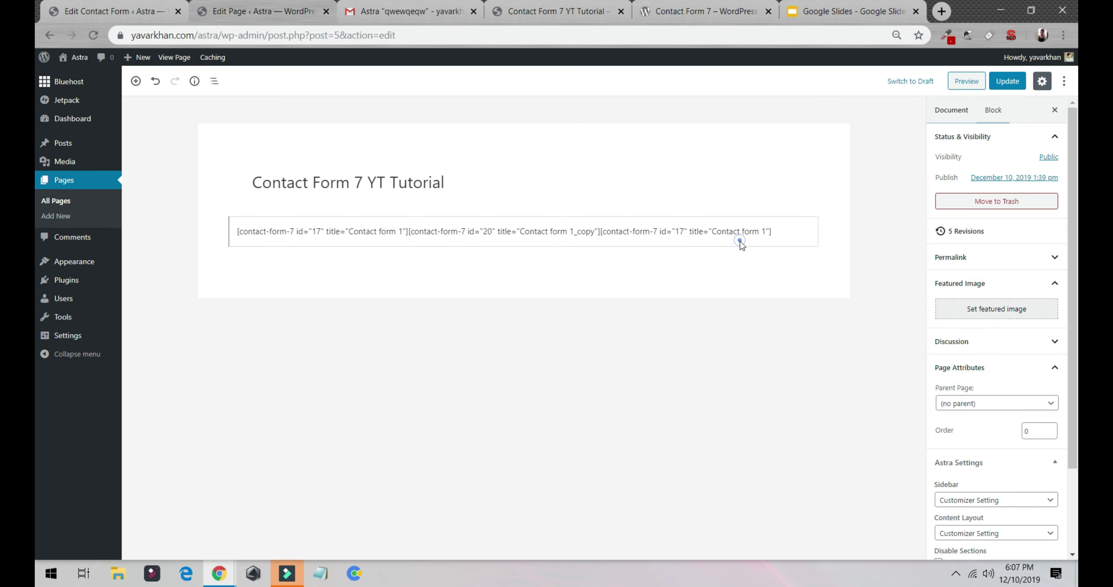
{"action": "left_click", "coordinate": [722, 231]}
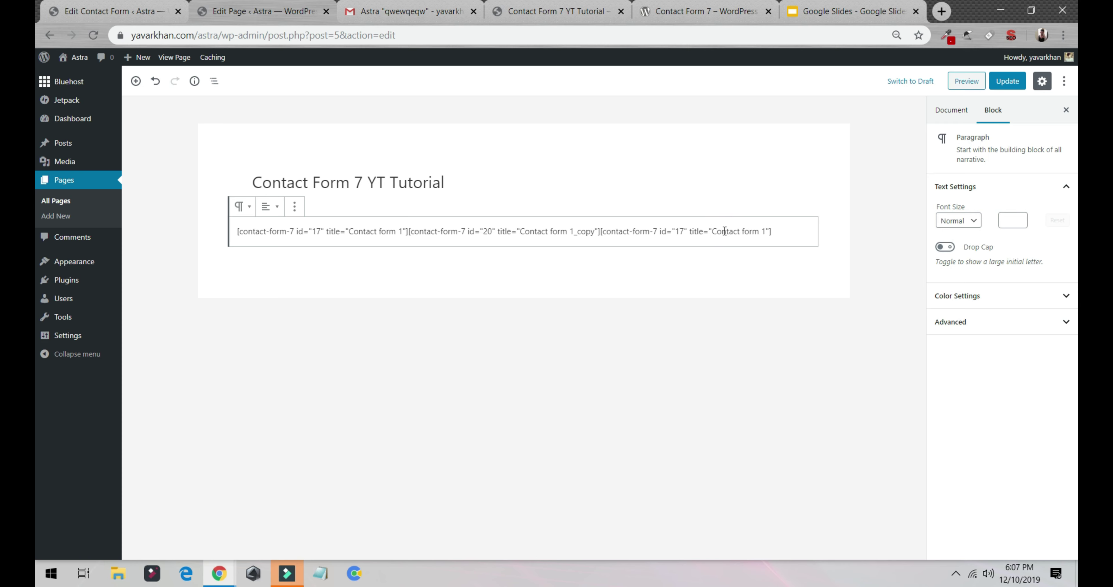
- Replace the page's paragraph content with the copied shortcode [contact-form-7 id="20" title="Contact form 1_copy"] and update the page
{"action": "left_click", "coordinate": [141, 15]}
{"action": "right_click", "coordinate": [573, 328]}
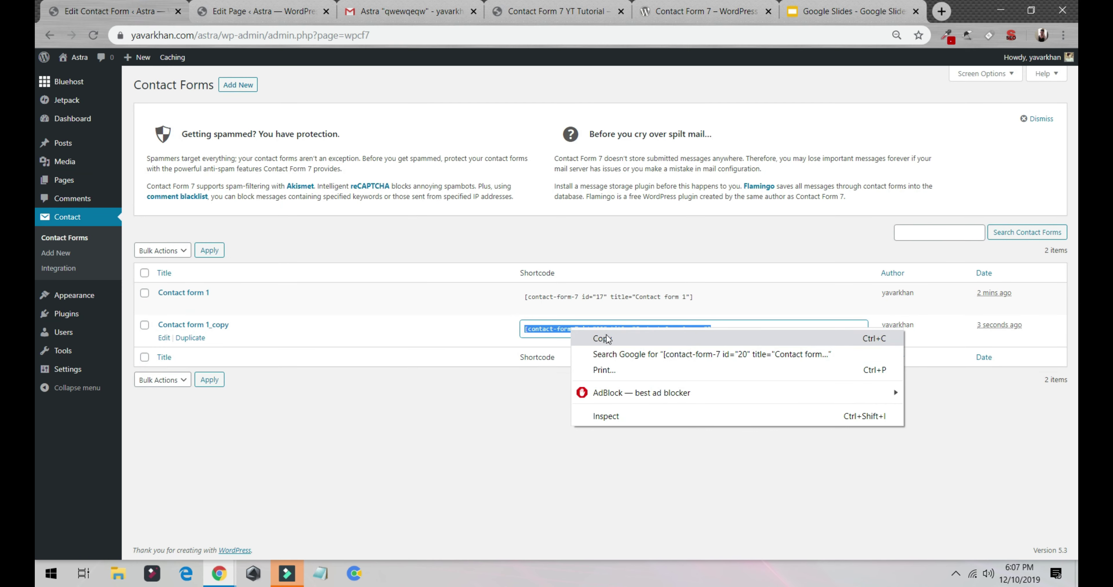
{"action": "left_click", "coordinate": [596, 338]}
{"action": "left_click", "coordinate": [263, 11]}
{"action": "left_click_drag", "start_coordinate": [357, 257], "coordinate": [223, 229]}
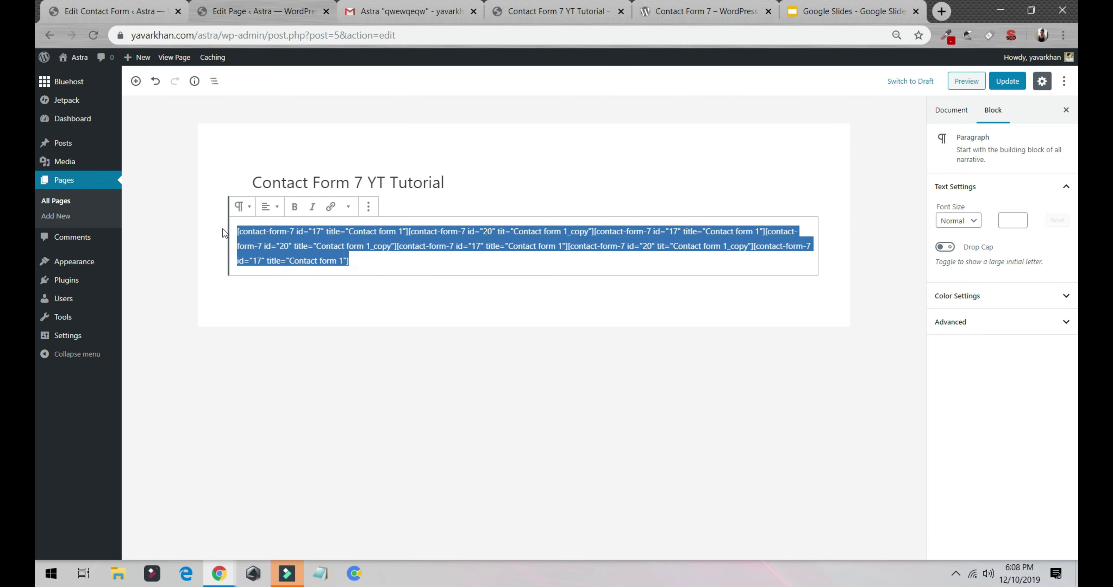
{"action": "key", "text": "ctrl+v"}
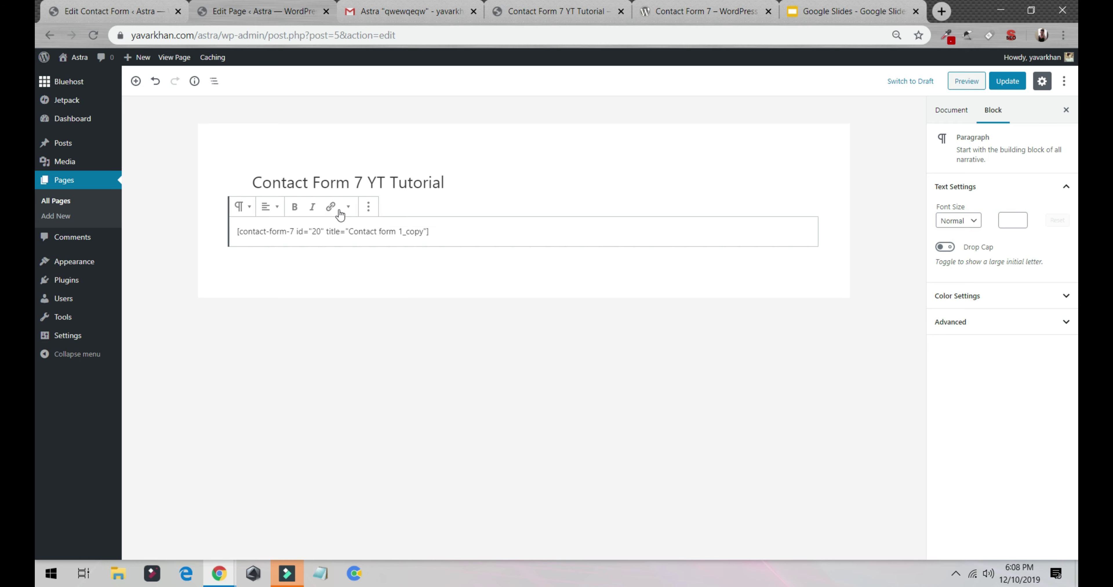
{"action": "left_click", "coordinate": [1003, 81]}
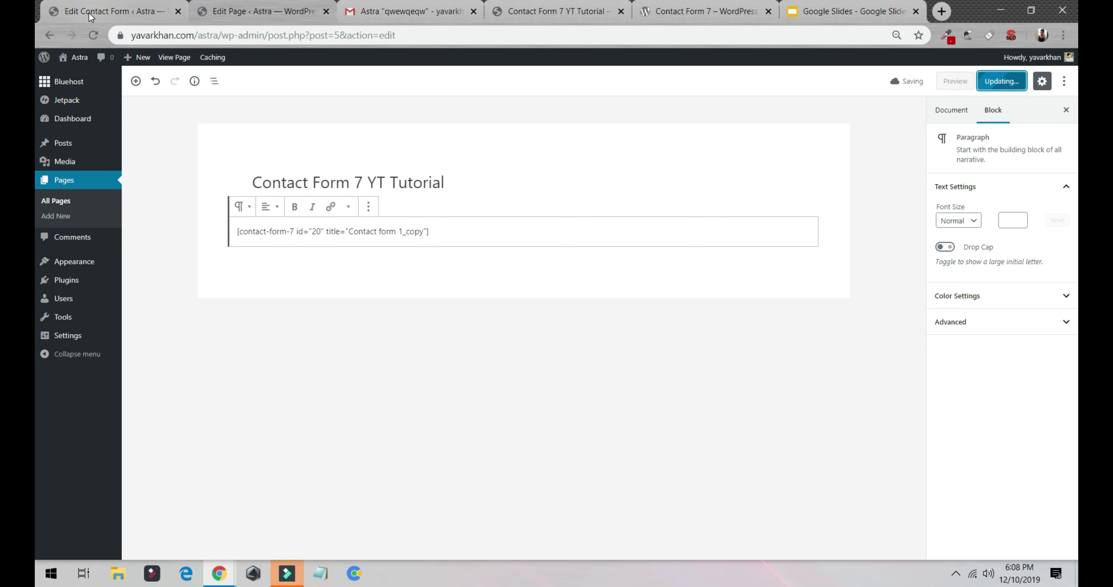
- Change the name label of Contact form 1_copy to "Your First Name (required)" and save the form
{"action": "left_click", "coordinate": [112, 12]}
{"action": "left_click", "coordinate": [163, 339]}
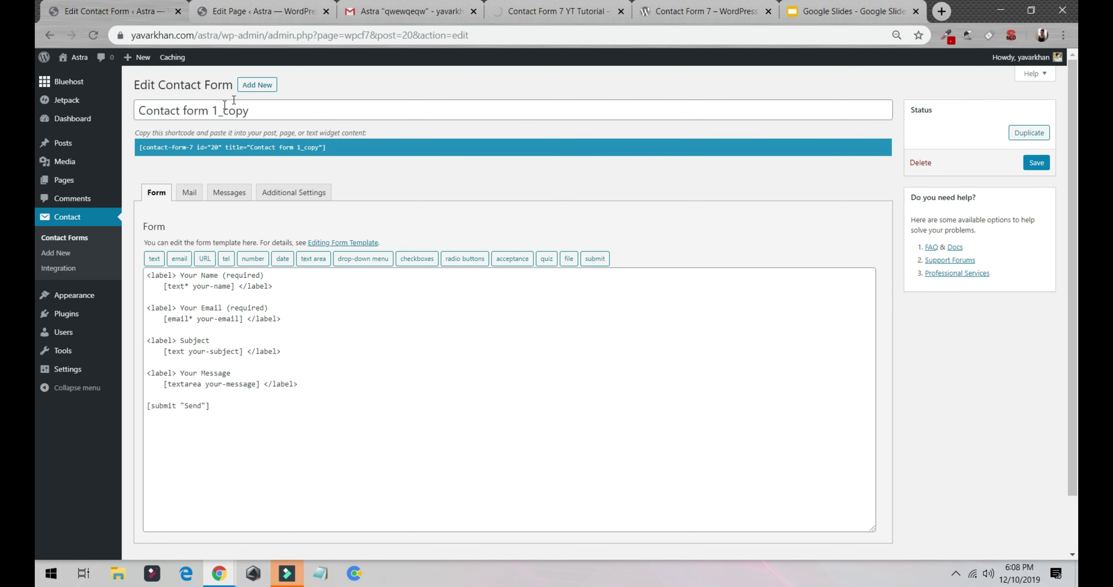
{"action": "left_click", "coordinate": [196, 276]}
{"action": "type", "text": "Fir"}
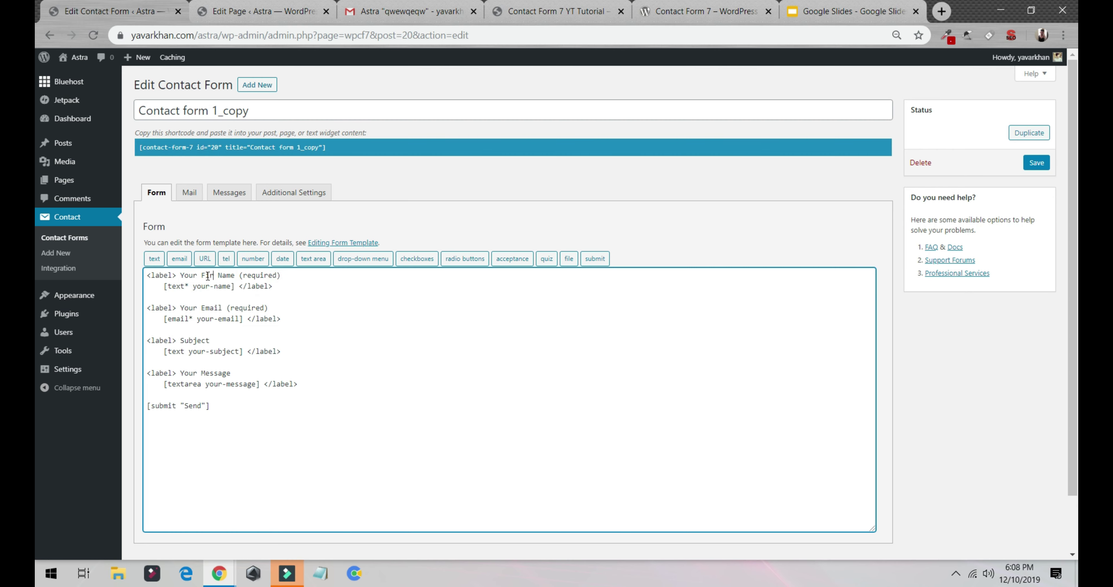
{"action": "type", "text": "st"}
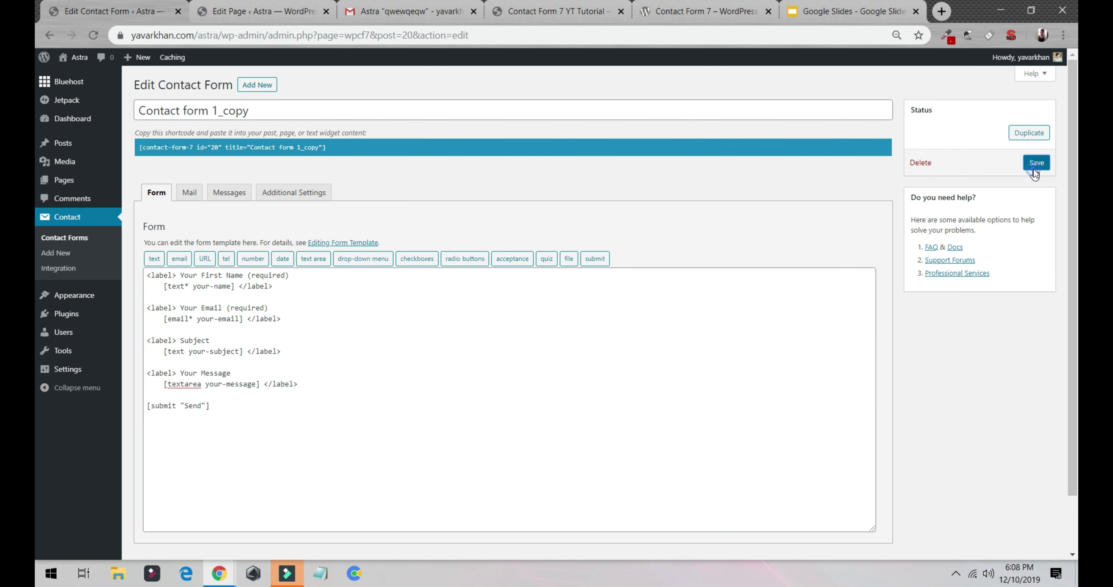
{"action": "left_click", "coordinate": [1034, 165]}
- Preview the page beside the form editor and check the label of the form's name field
{"action": "left_click", "coordinate": [251, 12]}
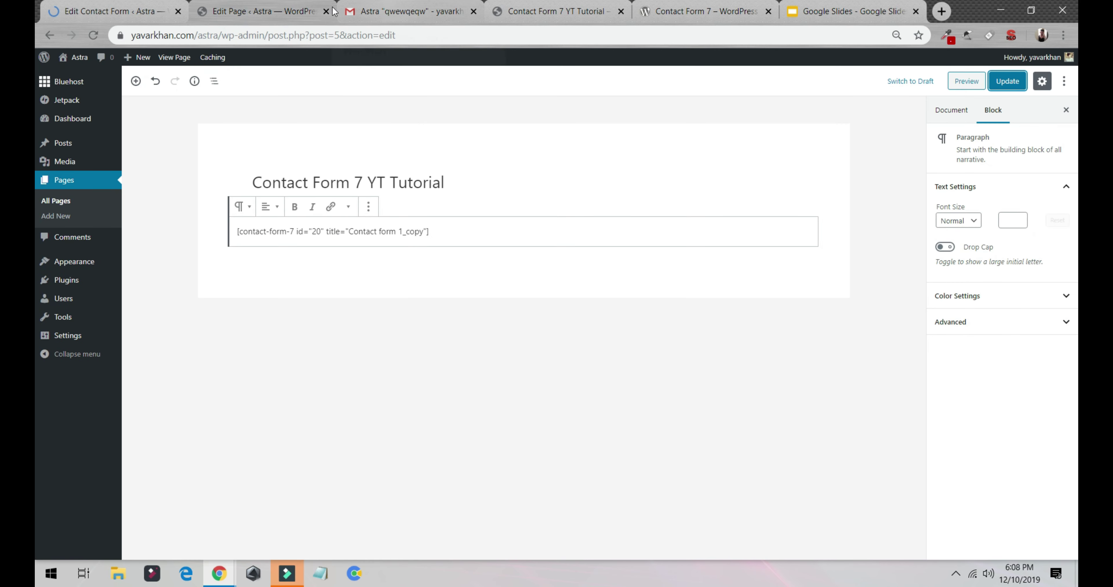
{"action": "left_click", "coordinate": [966, 81]}
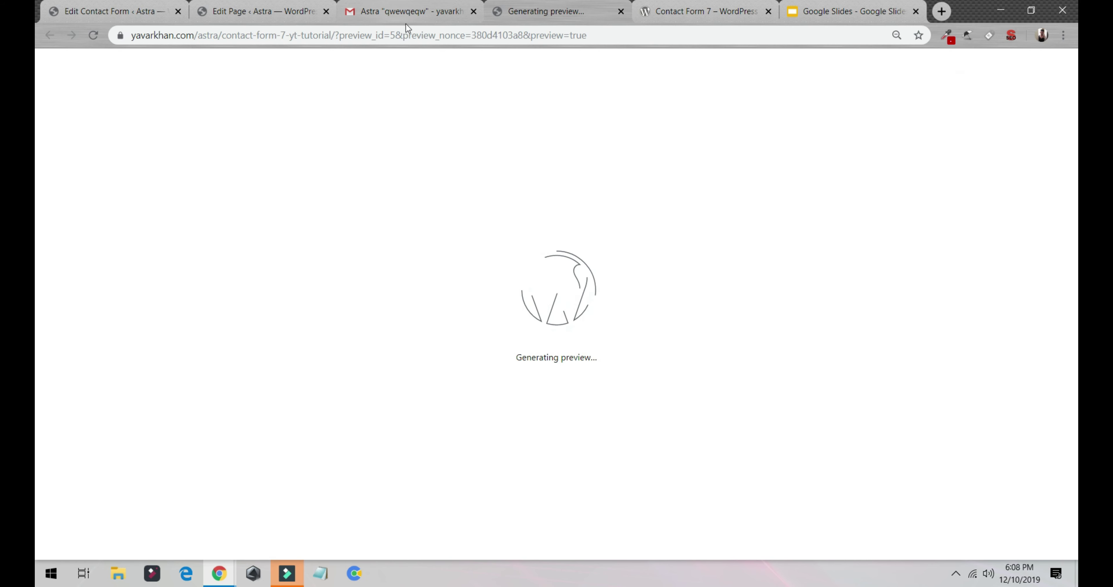
{"action": "left_click_drag", "start_coordinate": [544, 11], "coordinate": [259, 11]}
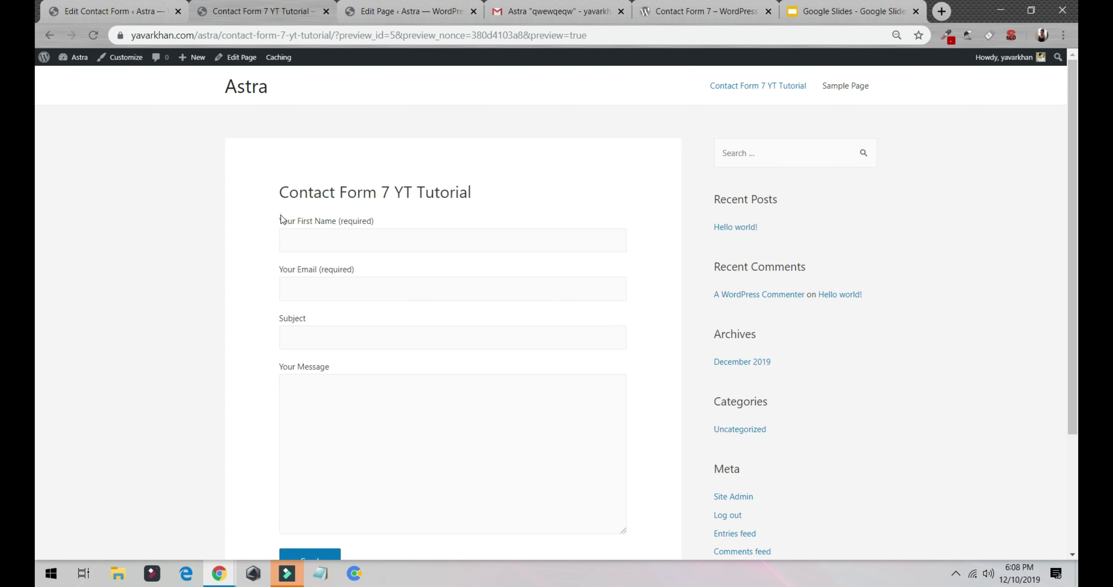
{"action": "left_click_drag", "start_coordinate": [280, 219], "coordinate": [374, 222]}
- Insert an optional spinbox number field below the first name field in Contact form 1_copy and save the form
{"action": "left_click", "coordinate": [96, 13]}
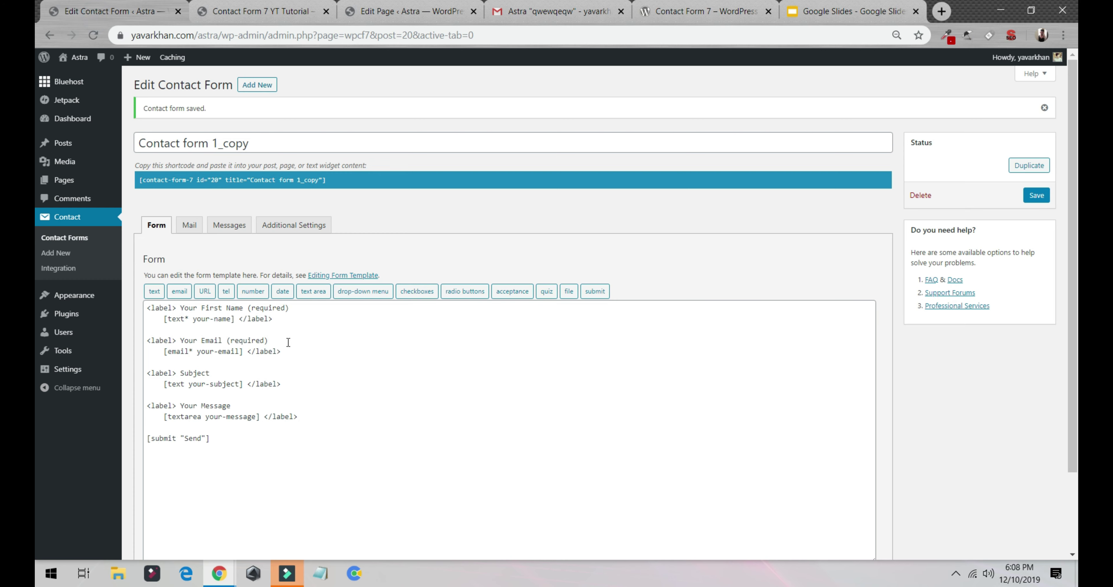
{"action": "left_click", "coordinate": [299, 320]}
{"action": "key", "text": "Return"}
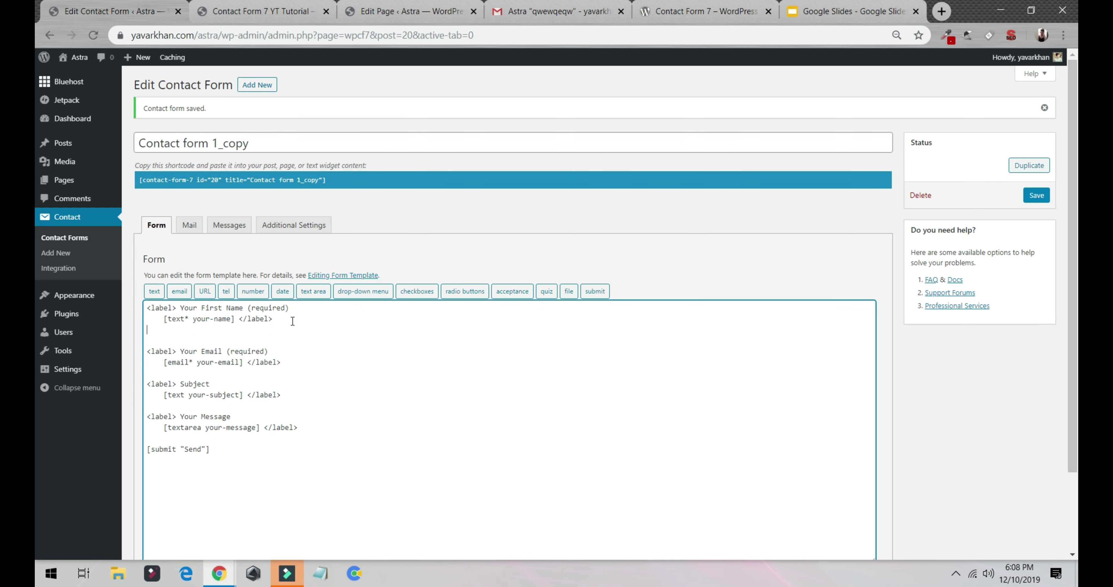
{"action": "key", "text": "Return"}
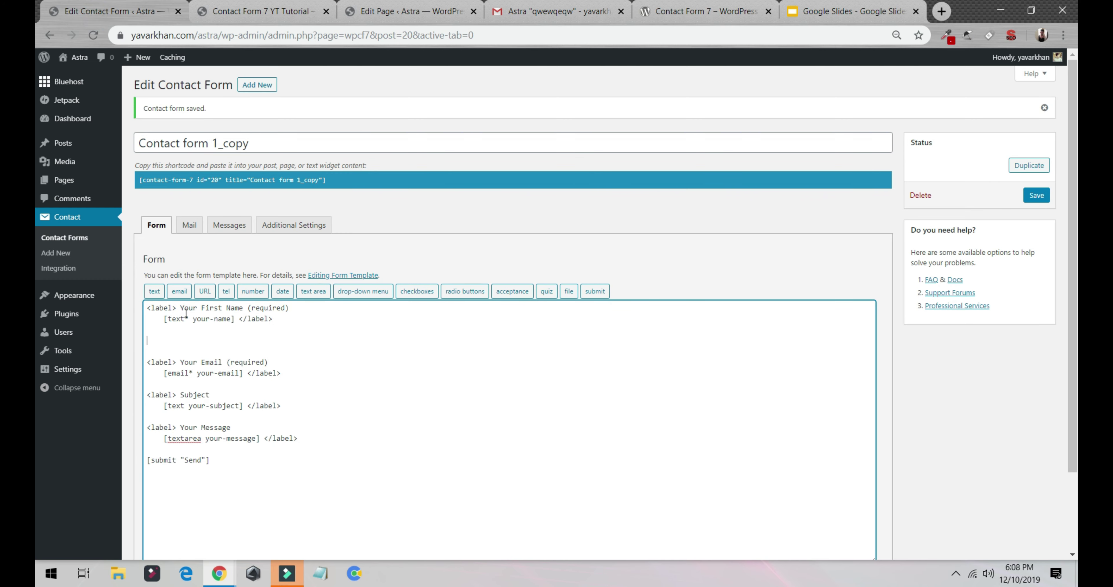
{"action": "left_click", "coordinate": [252, 292]}
{"action": "left_click", "coordinate": [490, 264]}
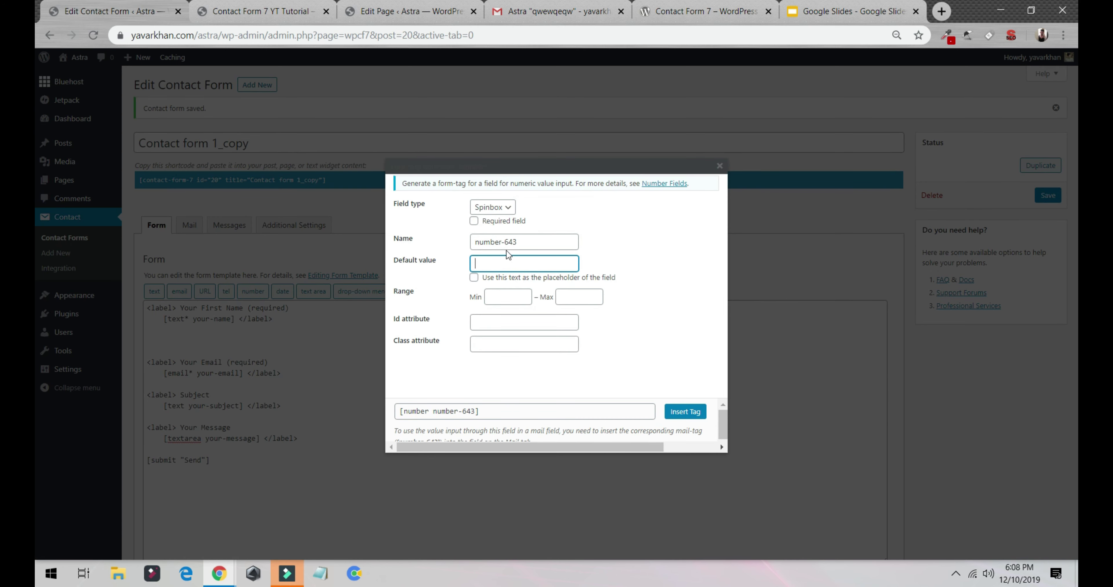
{"action": "left_click", "coordinate": [685, 412]}
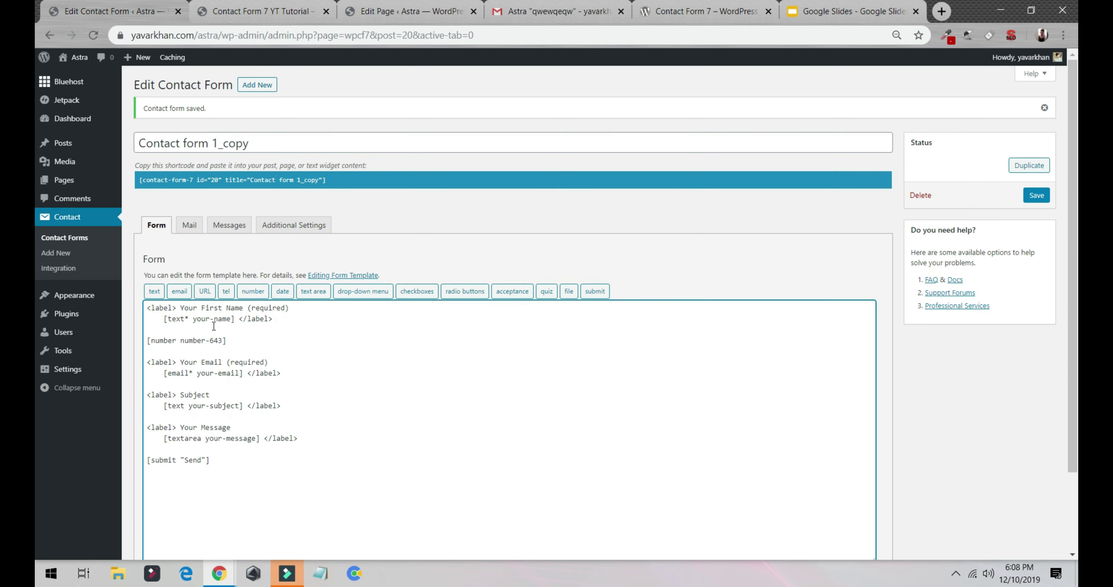
{"action": "left_click_drag", "start_coordinate": [143, 308], "coordinate": [301, 309]}
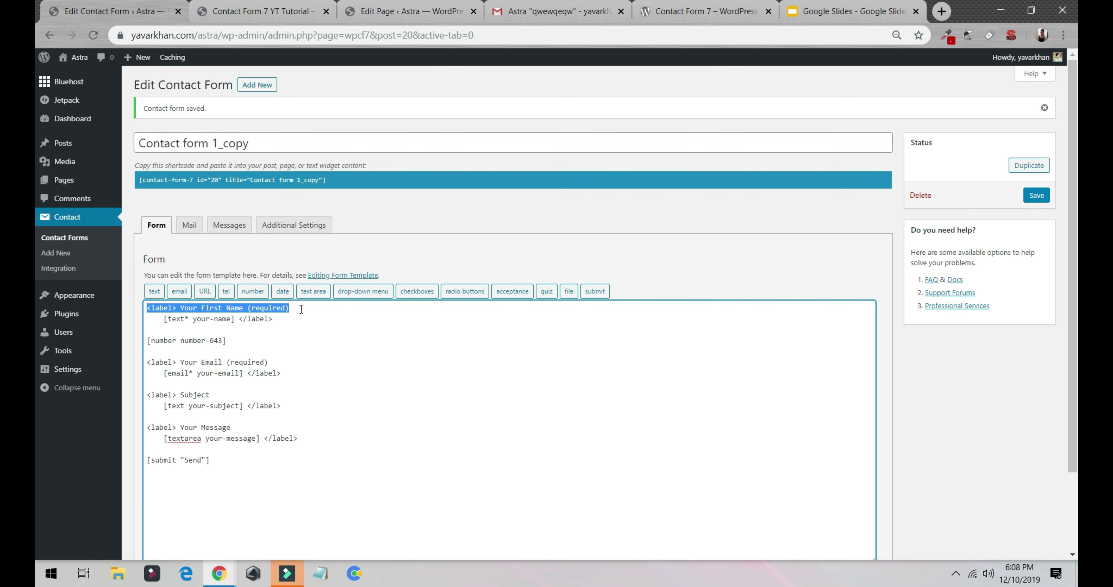
{"action": "left_click", "coordinate": [1036, 195]}
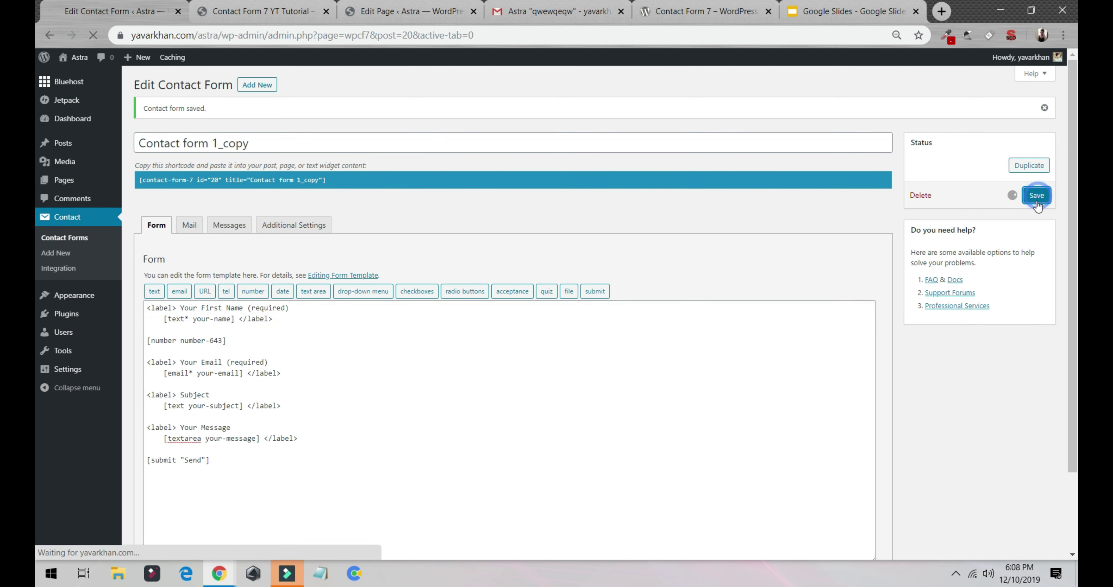
- Reload the page preview and examine the number field below the first name field
{"action": "left_click", "coordinate": [402, 12]}
{"action": "left_click", "coordinate": [283, 13]}
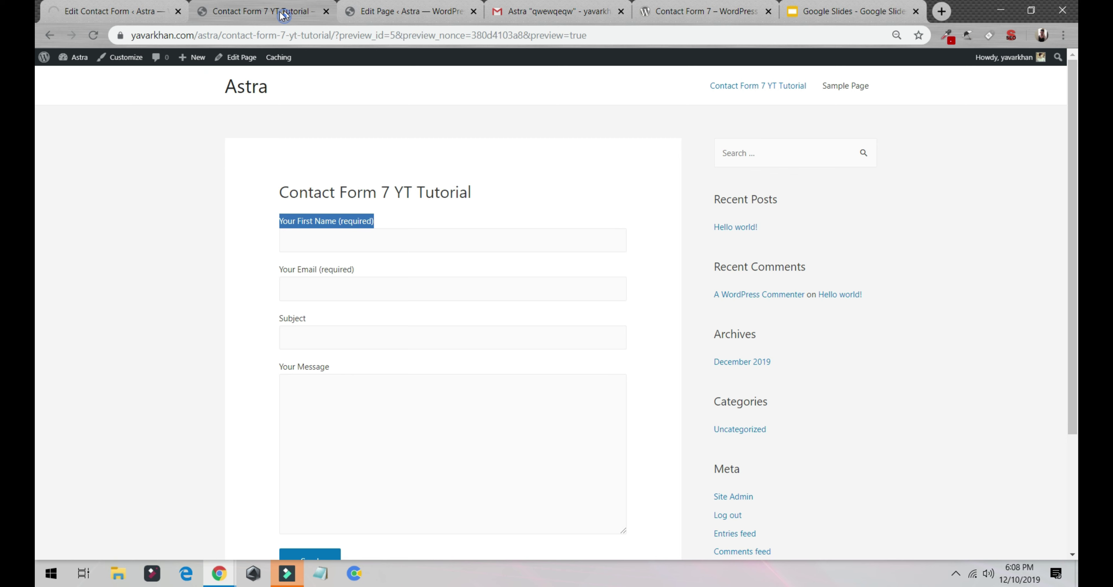
{"action": "left_click", "coordinate": [86, 34]}
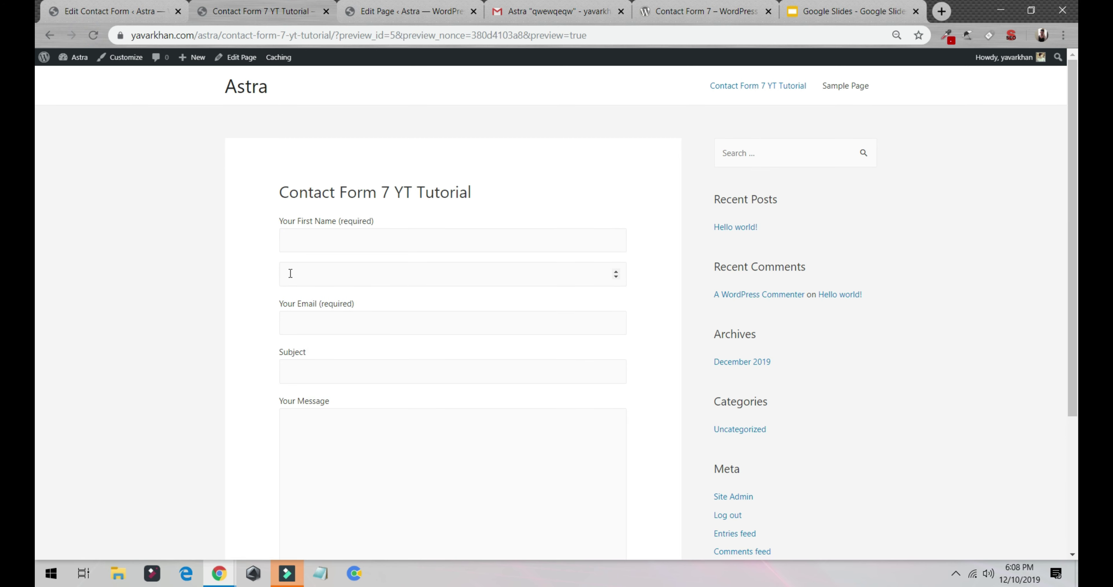
{"action": "left_click", "coordinate": [325, 276]}
{"action": "left_click_drag", "start_coordinate": [277, 222], "coordinate": [285, 224]}
- Copy the "<label> Your First Name (required)" line to just above the number field's tag in the form template
{"action": "left_click", "coordinate": [86, 12]}
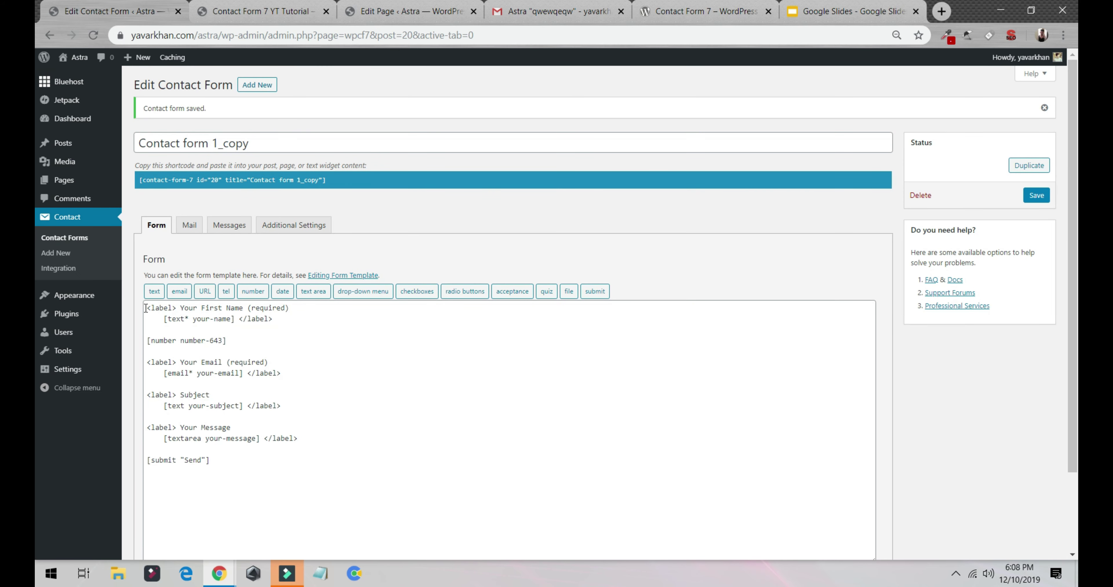
{"action": "left_click_drag", "start_coordinate": [146, 308], "coordinate": [285, 318]}
{"action": "key", "text": "ctrl+c"}
{"action": "left_click", "coordinate": [158, 332]}
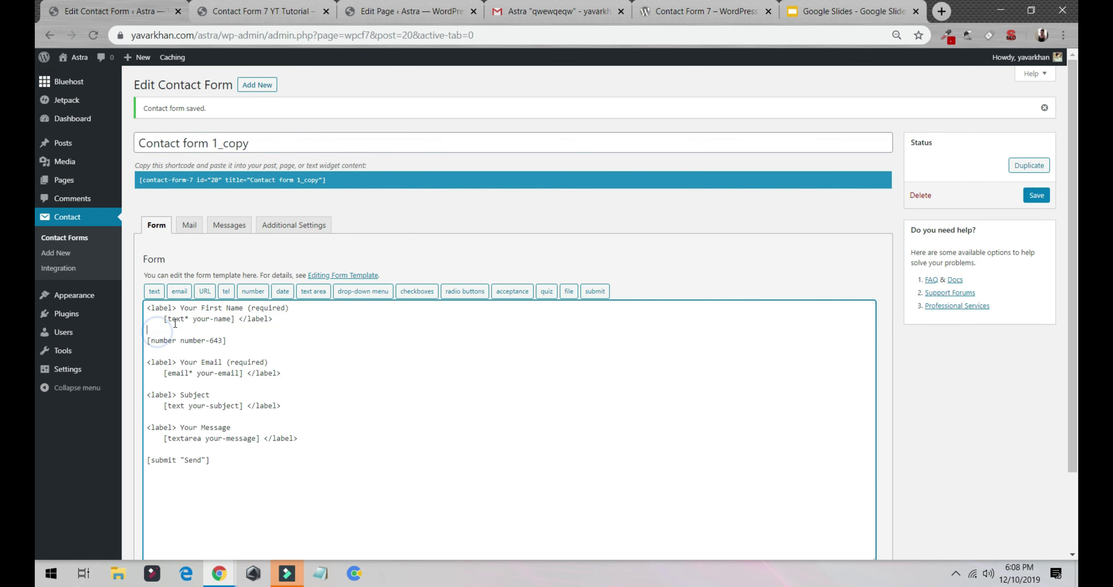
{"action": "key", "text": "ctrl+v"}
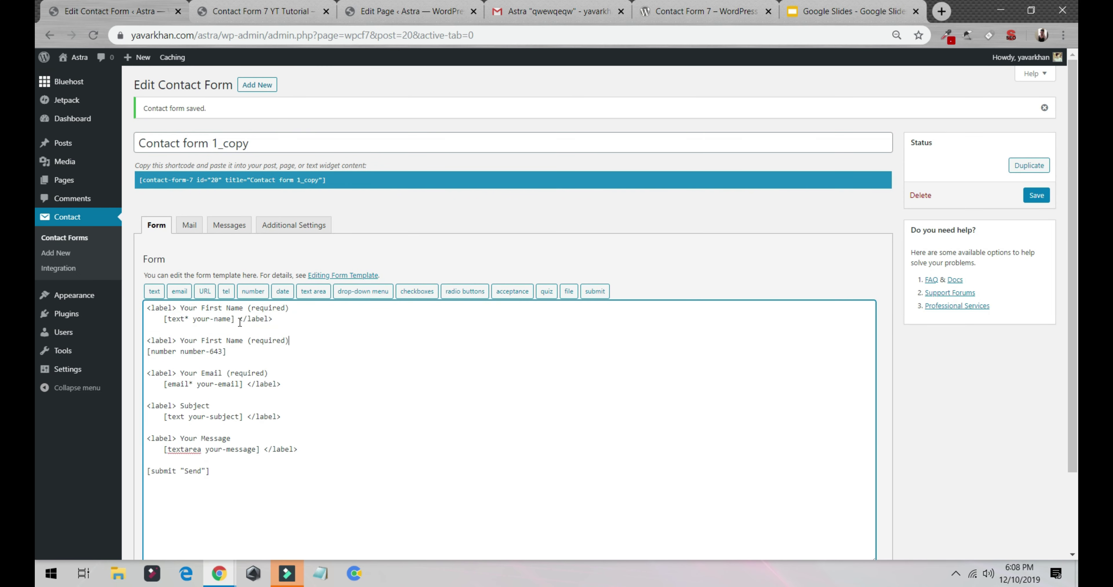
- Close the number field's label with </label>, reword the label as "Your number (required)" and save the form
{"action": "left_click_drag", "start_coordinate": [240, 318], "coordinate": [186, 343]}
{"action": "left_click", "coordinate": [244, 352]}
{"action": "type", "text": "</label>"}
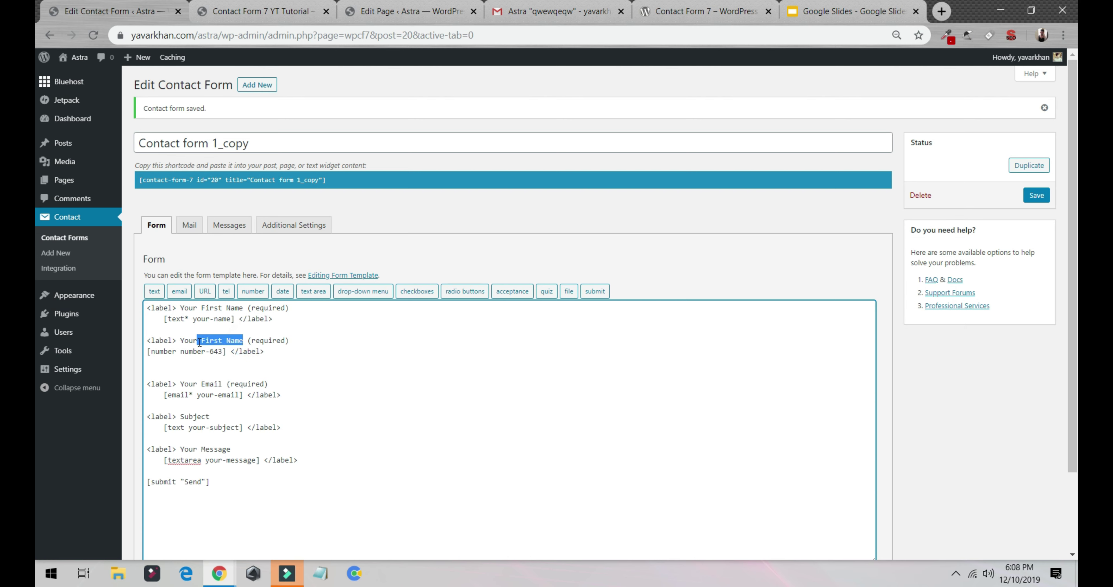
{"action": "type", "text": "number"}
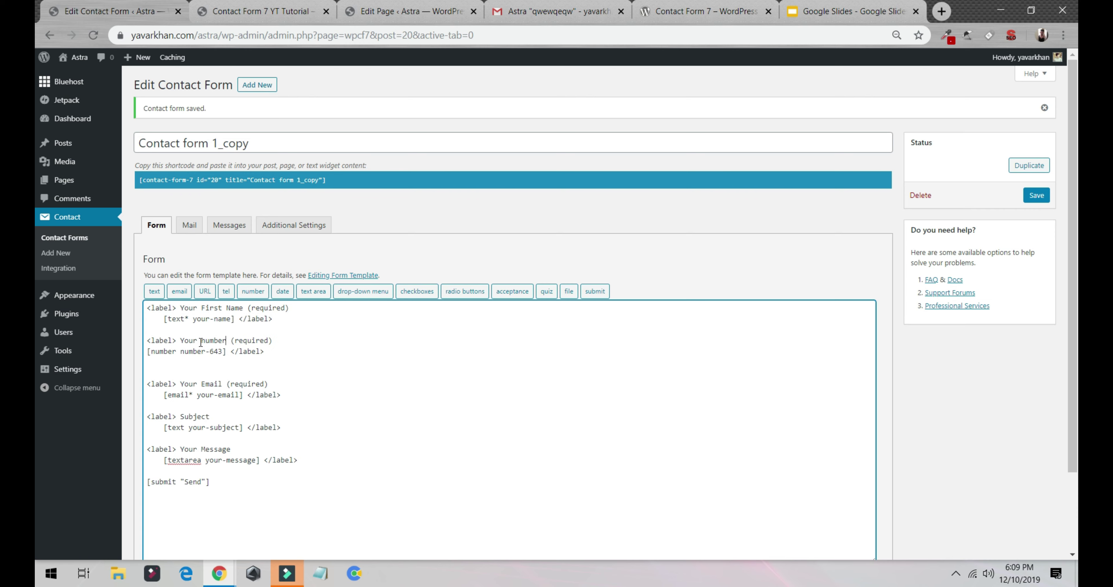
{"action": "left_click", "coordinate": [1034, 194]}
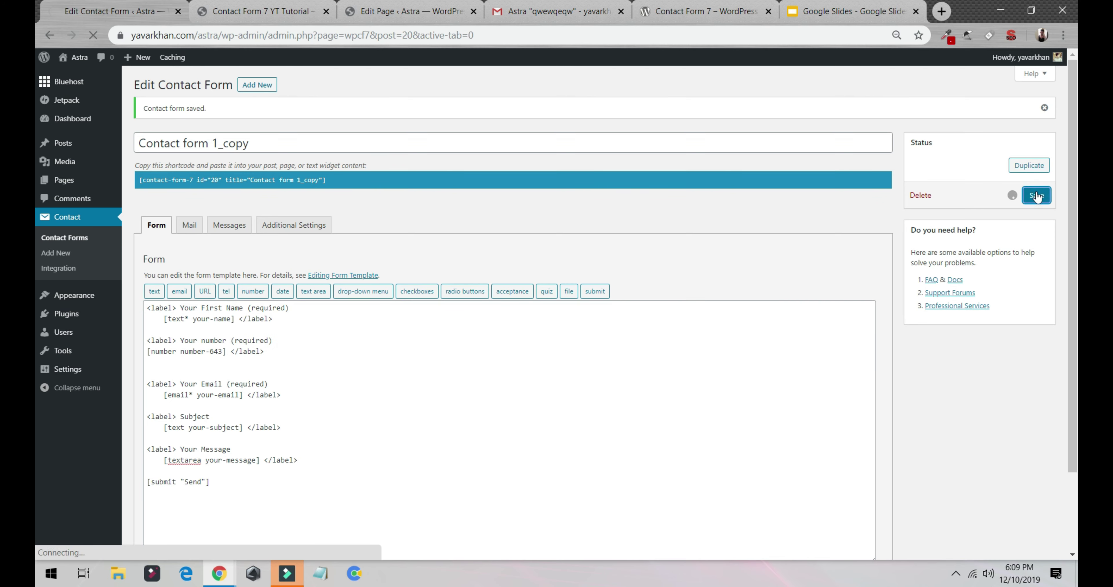
- Reload the page preview and check the label above the number field
{"action": "left_click", "coordinate": [237, 7]}
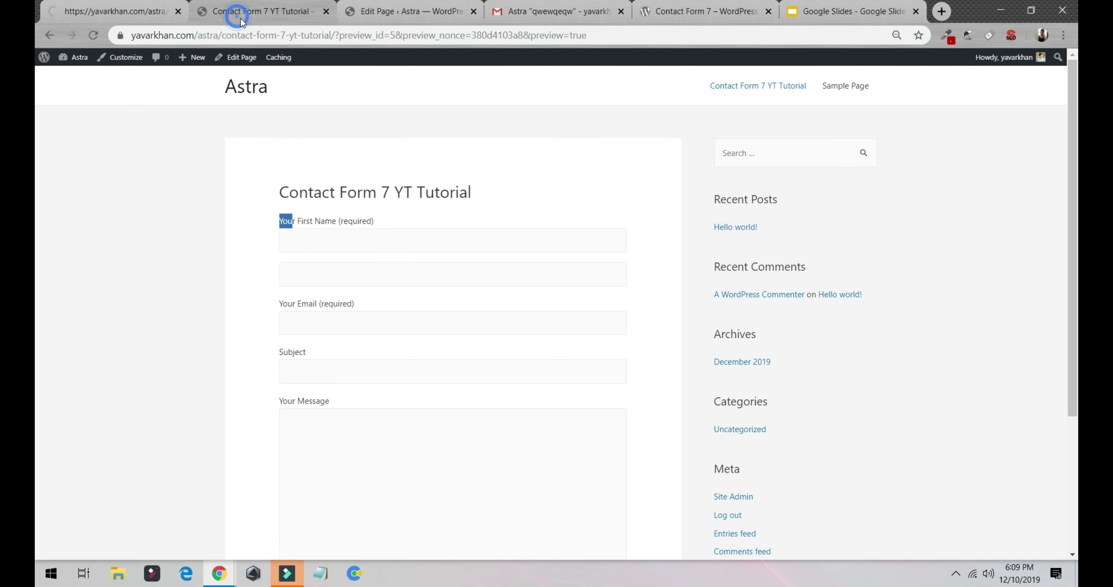
{"action": "left_click", "coordinate": [99, 35]}
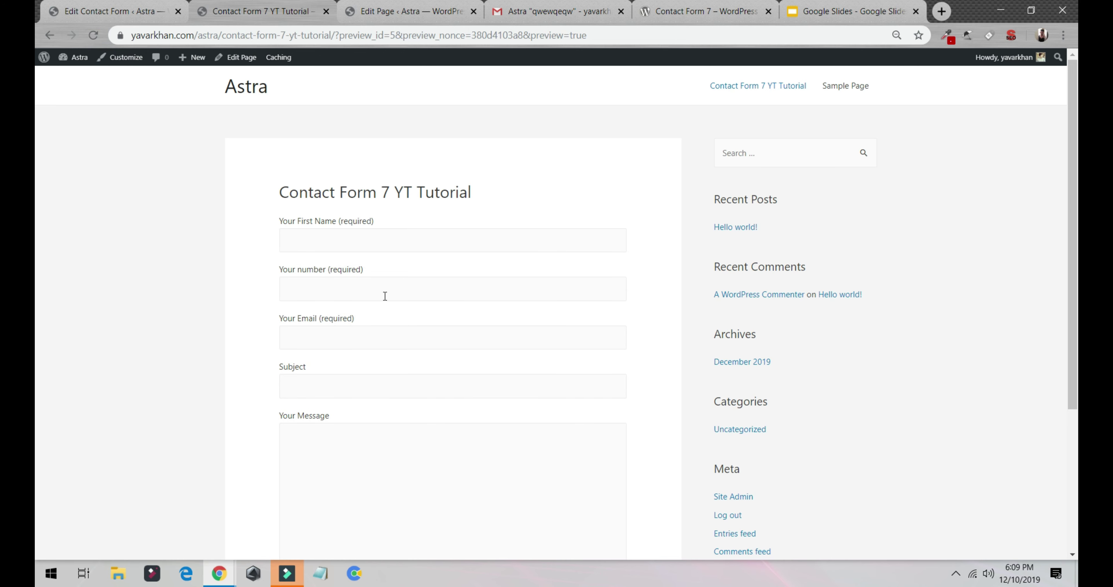
{"action": "left_click_drag", "start_coordinate": [271, 269], "coordinate": [380, 268]}
{"action": "scroll", "coordinate": [373, 280], "scroll_direction": "down", "scroll_amount": 5}
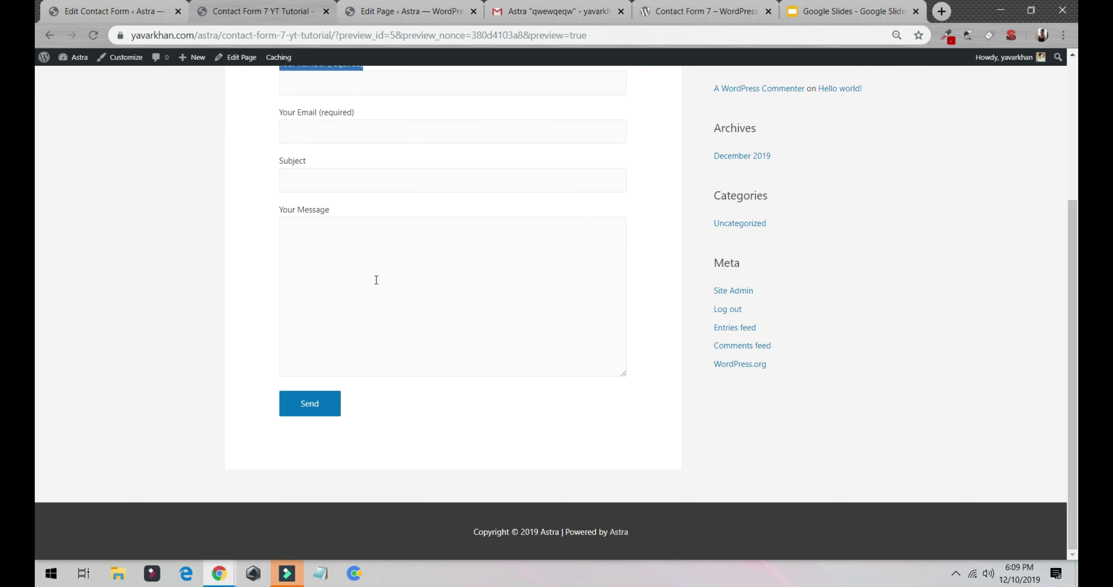
{"action": "scroll", "coordinate": [370, 286], "scroll_direction": "up", "scroll_amount": 5}
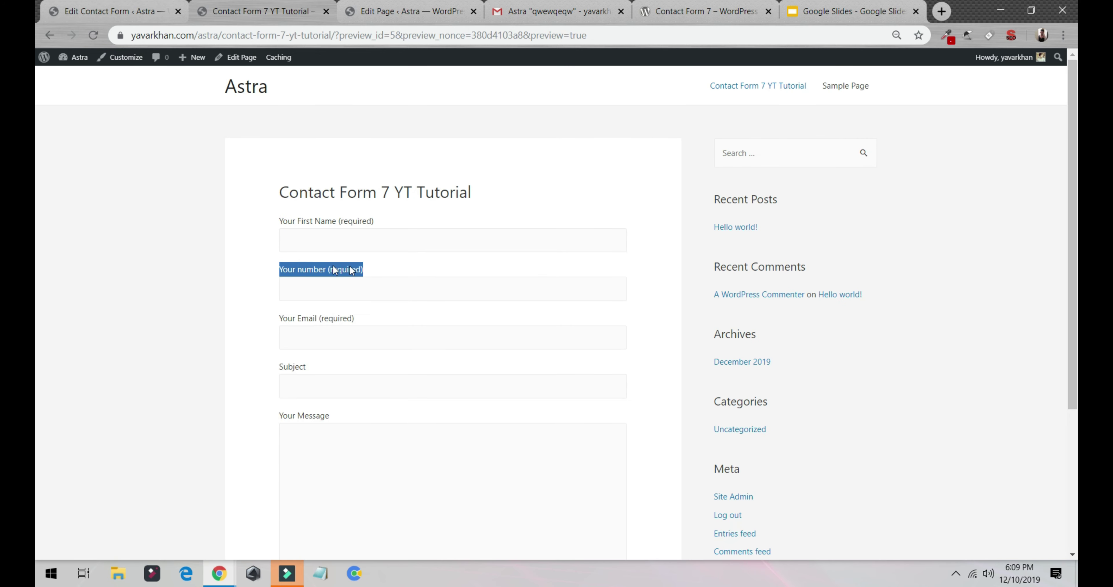
- Copy the [number number-643] tag from the form template into the mail's message body under a new "Phone number" line below [your-message]
{"action": "left_click", "coordinate": [188, 6]}
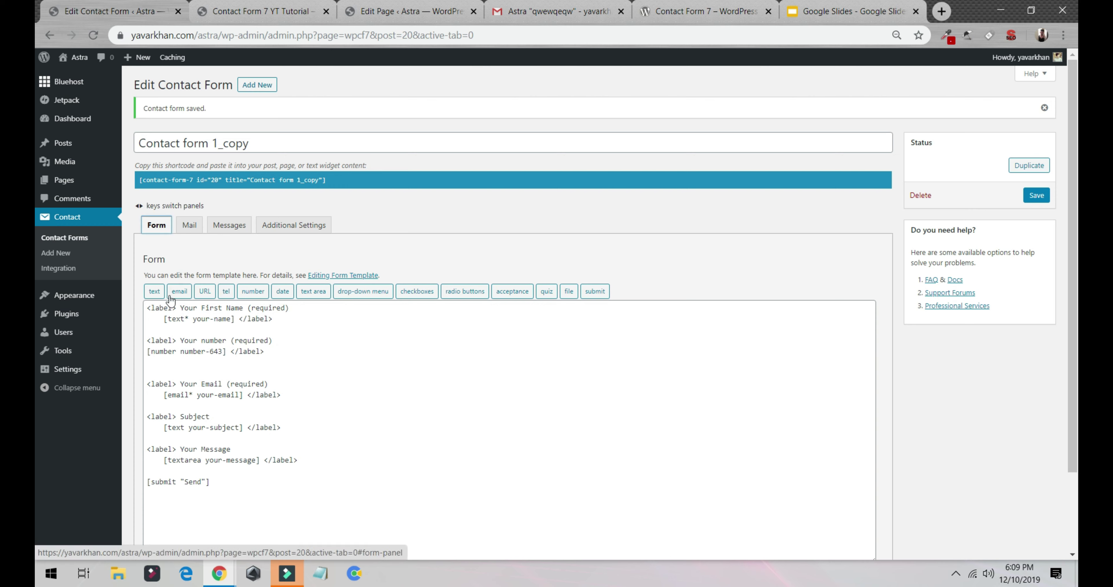
{"action": "left_click_drag", "start_coordinate": [226, 350], "coordinate": [143, 351]}
{"action": "key", "text": "ctrl+c"}
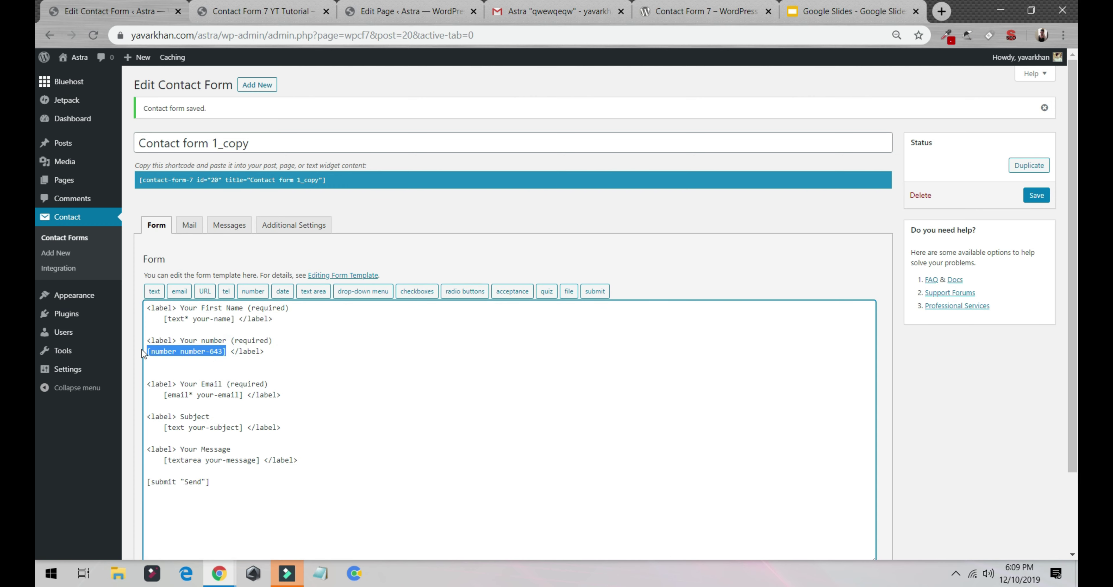
{"action": "left_click", "coordinate": [193, 233]}
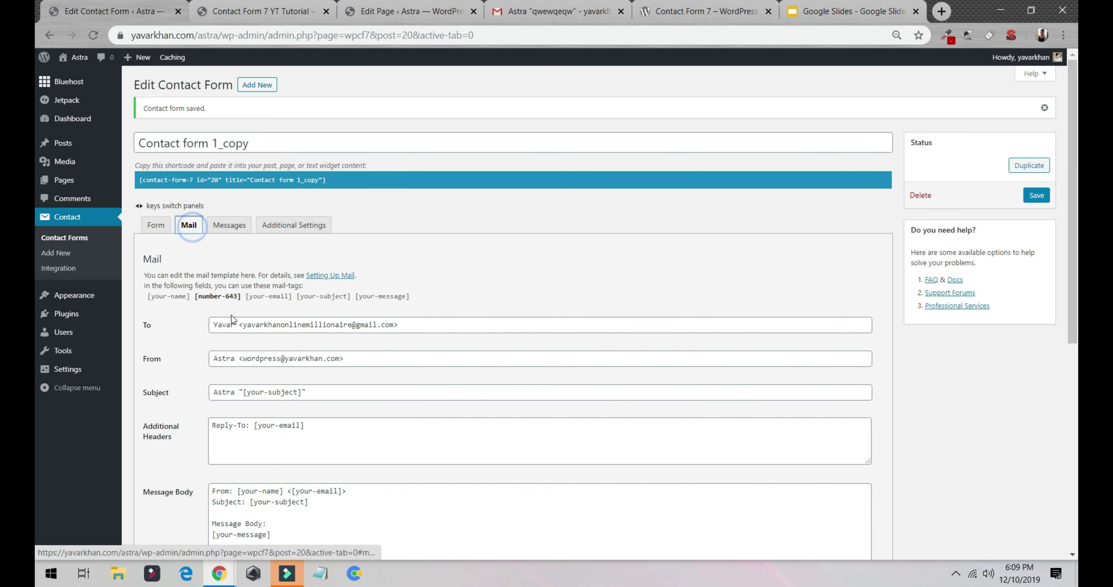
{"action": "scroll", "coordinate": [259, 337], "scroll_direction": "down", "scroll_amount": 3}
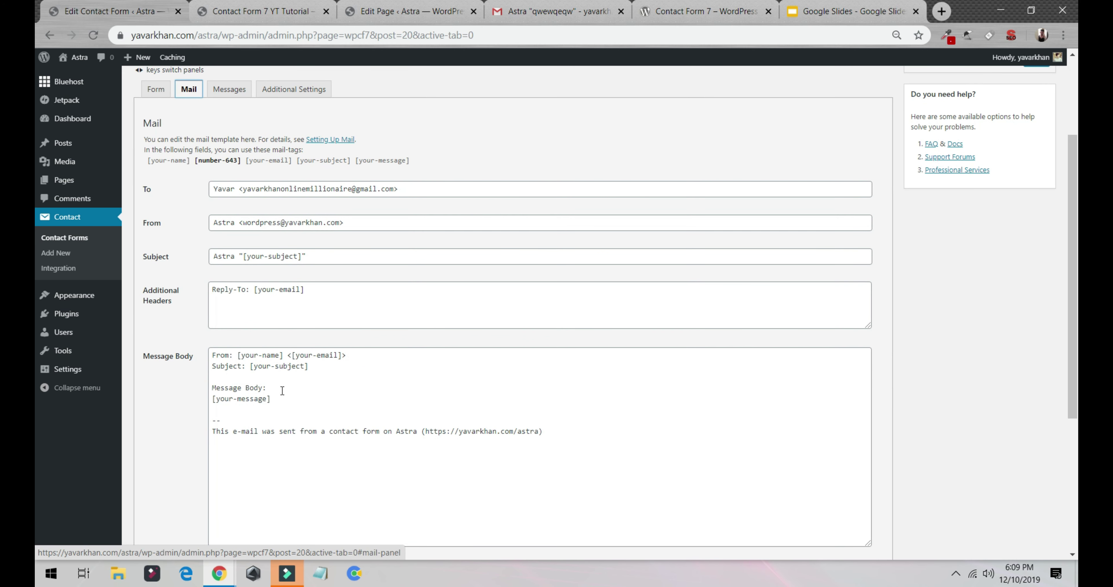
{"action": "left_click", "coordinate": [294, 408]}
{"action": "key", "text": "Return"}
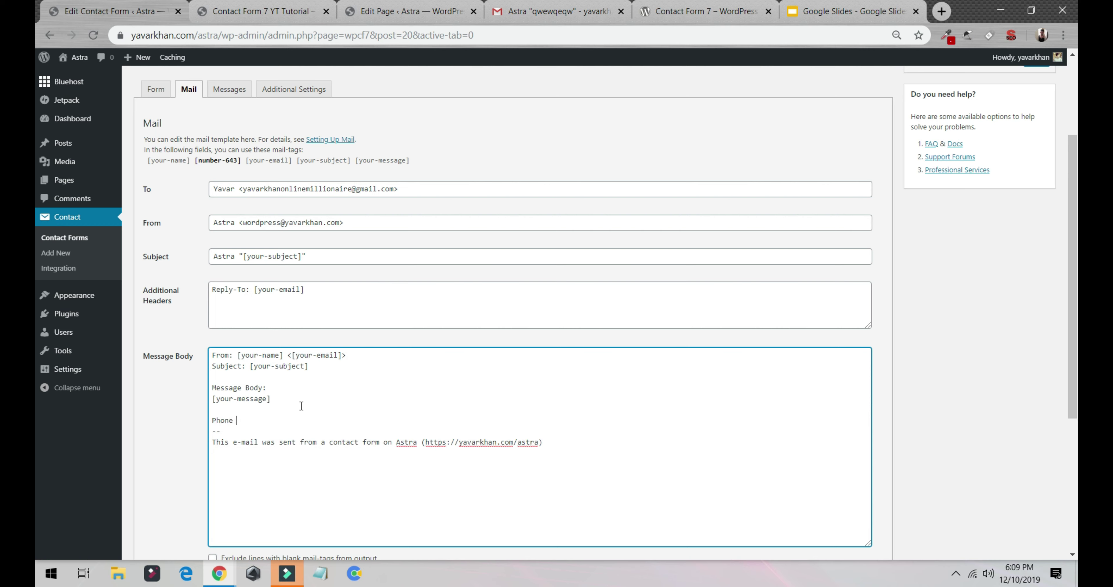
{"action": "key", "text": "Return"}
{"action": "key", "text": "ctrl+v"}
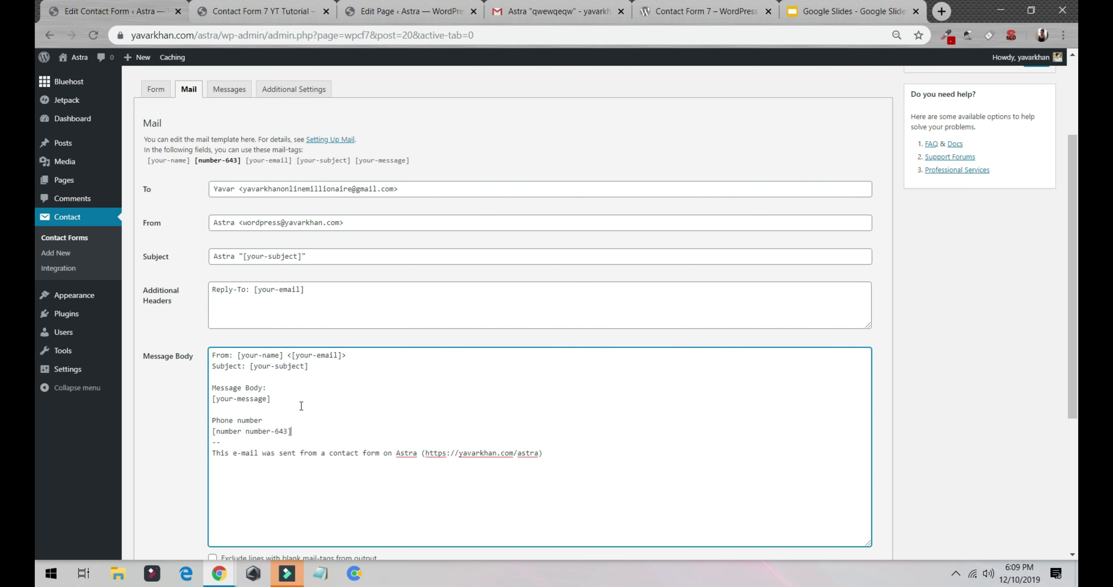
- Shorten the pasted tag in the message body to [number-643] and save the form
{"action": "left_click_drag", "start_coordinate": [217, 432], "coordinate": [242, 433]}
{"action": "key", "text": "BackSpace"}
{"action": "scroll", "coordinate": [331, 416], "scroll_direction": "up", "scroll_amount": 3}
{"action": "left_click", "coordinate": [1044, 197]}
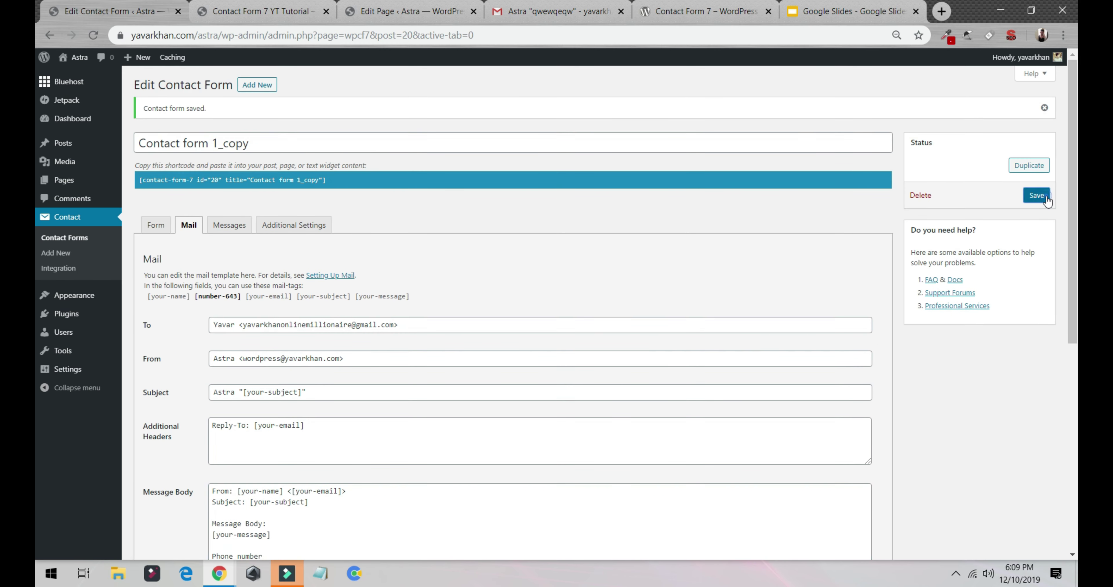
{"action": "scroll", "coordinate": [184, 204], "scroll_direction": "down", "scroll_amount": 5}
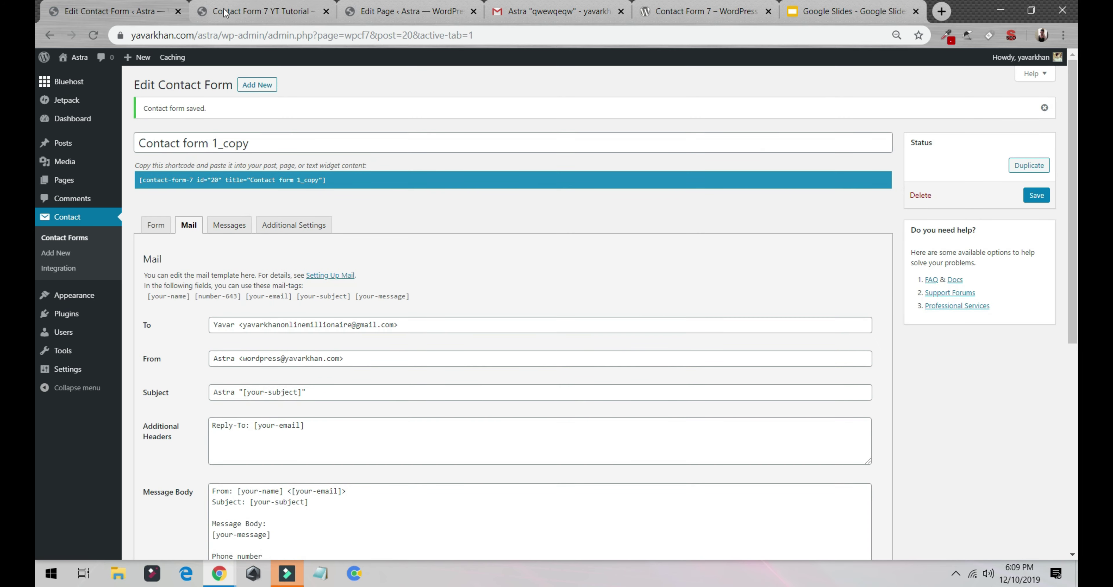
- Fill in the previewed form's first name and email with the saved autofill entry and enter a test phone number
{"action": "left_click", "coordinate": [224, 15]}
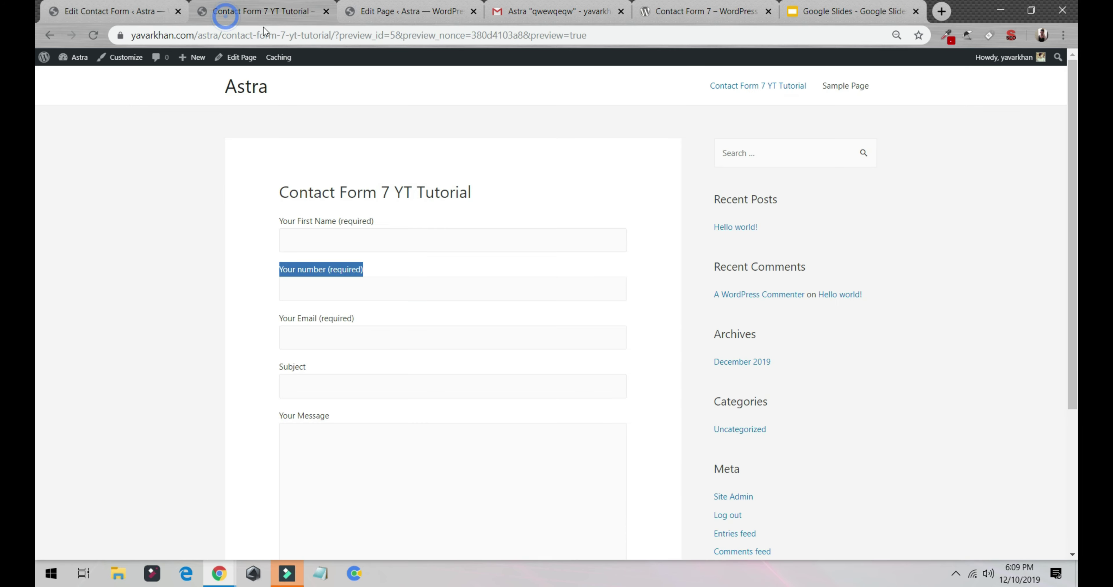
{"action": "left_click", "coordinate": [112, 11]}
{"action": "left_click", "coordinate": [263, 11]}
{"action": "left_click", "coordinate": [346, 240]}
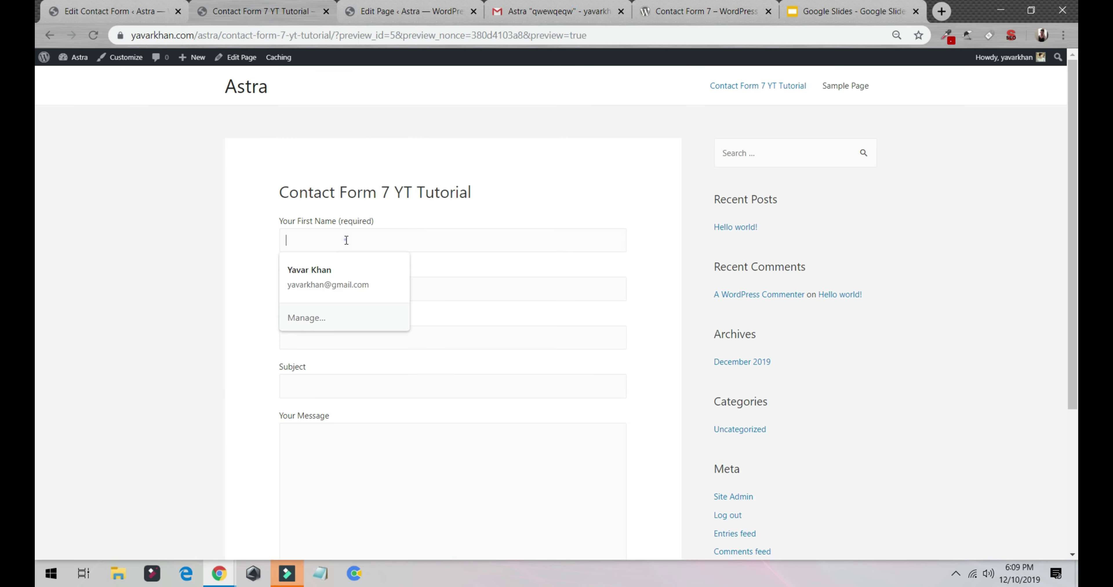
{"action": "left_click", "coordinate": [330, 276]}
{"action": "left_click", "coordinate": [327, 289]}
{"action": "type", "text": "123123123"}
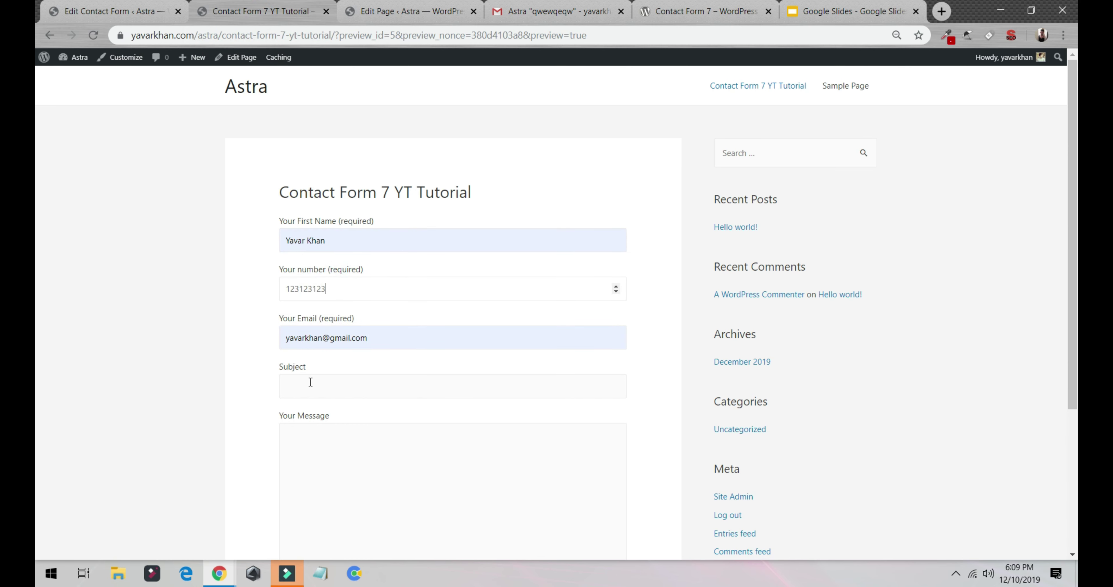
- Enter the subject "1weqwe" and the message "qwewqe", send the form and check the response below it
{"action": "left_click", "coordinate": [309, 382]}
{"action": "type", "text": "1"}
{"action": "type", "text": "qwewqe"}
{"action": "scroll", "coordinate": [301, 456], "scroll_direction": "down", "scroll_amount": 5}
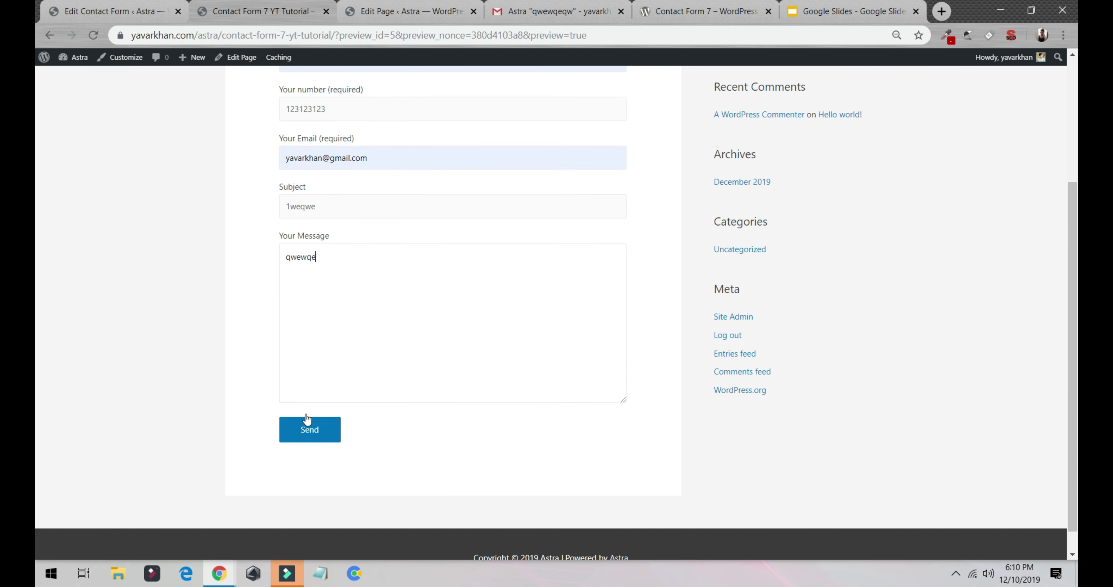
{"action": "left_click", "coordinate": [308, 404]}
{"action": "scroll", "coordinate": [281, 390], "scroll_direction": "up", "scroll_amount": 3}
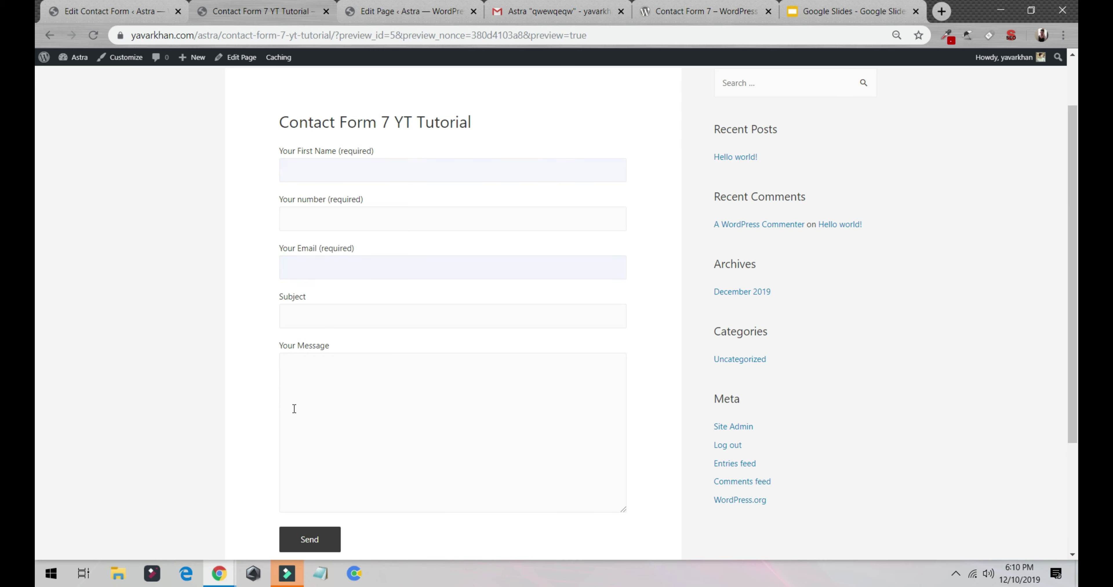
{"action": "scroll", "coordinate": [302, 409], "scroll_direction": "down", "scroll_amount": 4}
{"action": "left_click_drag", "start_coordinate": [272, 405], "coordinate": [580, 400]}
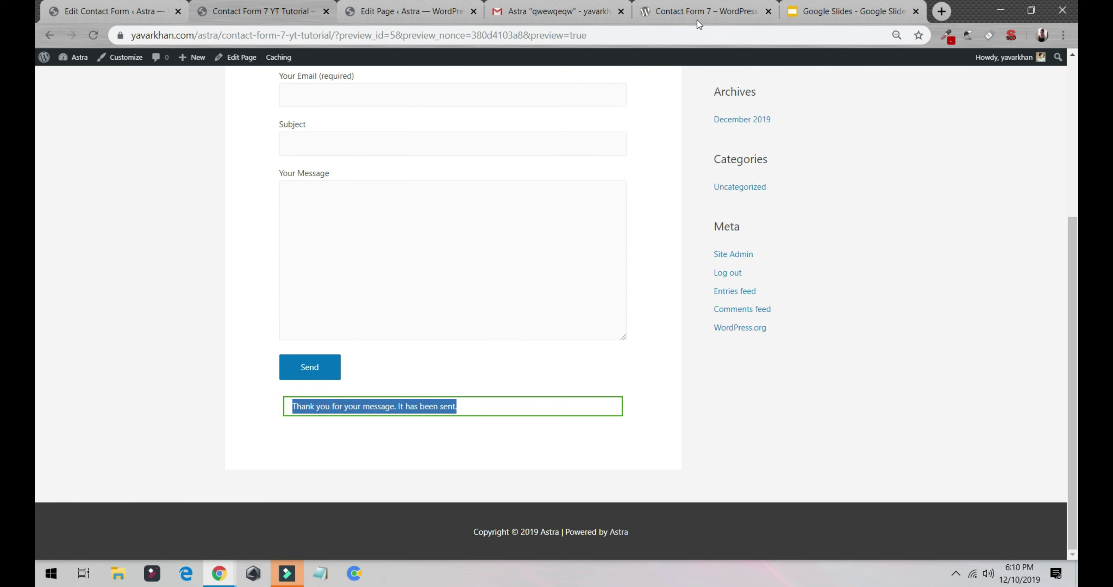
- Switch to Gmail, open the new Astra "1weqwe" email and examine its phone number section and trimmed content
{"action": "left_click", "coordinate": [524, 18]}
{"action": "left_click", "coordinate": [133, 160]}
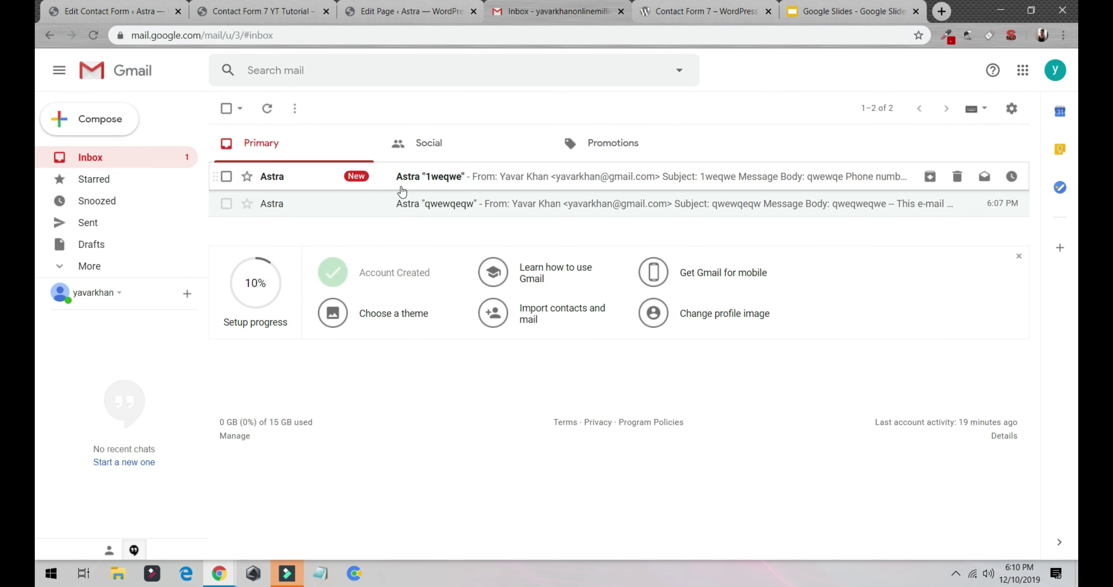
{"action": "left_click", "coordinate": [400, 177]}
{"action": "triple_click", "coordinate": [266, 293]}
{"action": "left_click", "coordinate": [338, 306]}
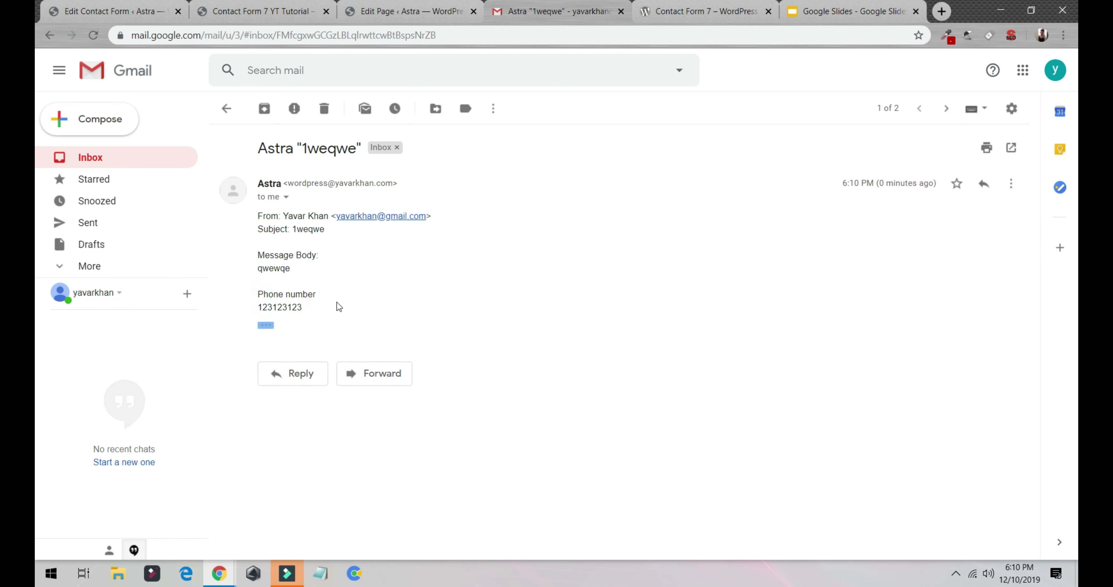
{"action": "left_click", "coordinate": [265, 327]}
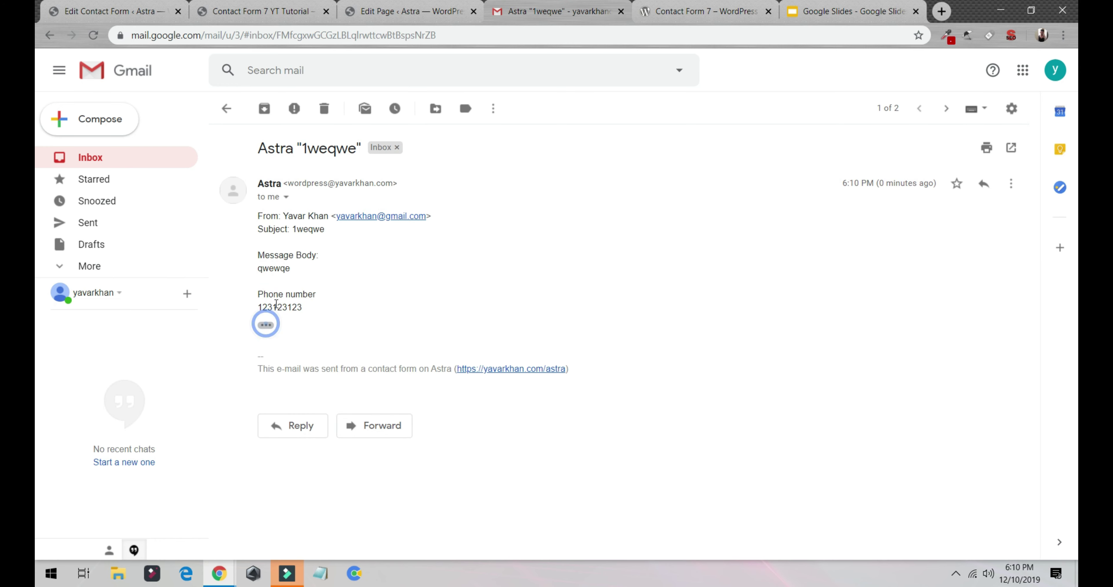
- Return to the WordPress form editor and review the mail settings of Contact form 1_copy
{"action": "left_click", "coordinate": [108, 10]}
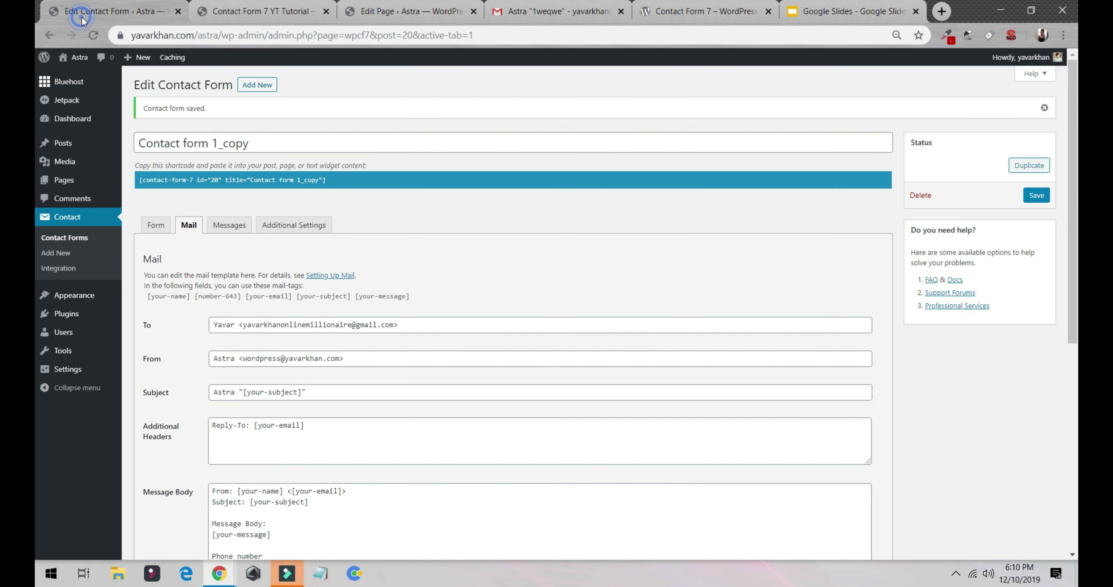
{"action": "scroll", "coordinate": [326, 335], "scroll_direction": "down", "scroll_amount": 5}
{"action": "scroll", "coordinate": [313, 335], "scroll_direction": "down", "scroll_amount": 3}
{"action": "scroll", "coordinate": [164, 265], "scroll_direction": "up", "scroll_amount": 9}
- Open the list of contact forms and reload the page preview to view the form
{"action": "left_click", "coordinate": [79, 217]}
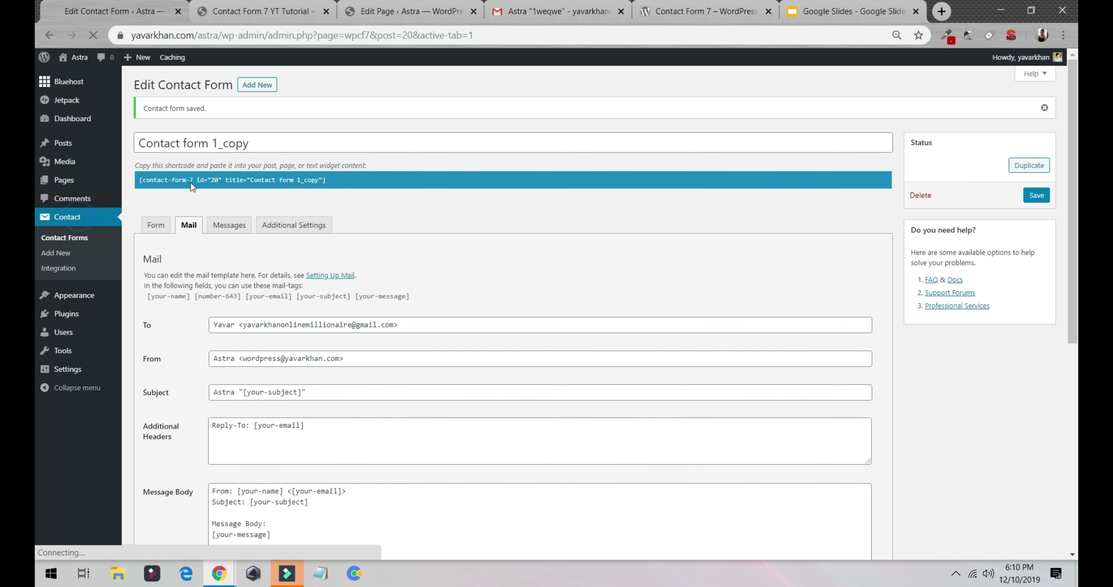
{"action": "left_click", "coordinate": [224, 13]}
{"action": "scroll", "coordinate": [210, 94], "scroll_direction": "up", "scroll_amount": 5}
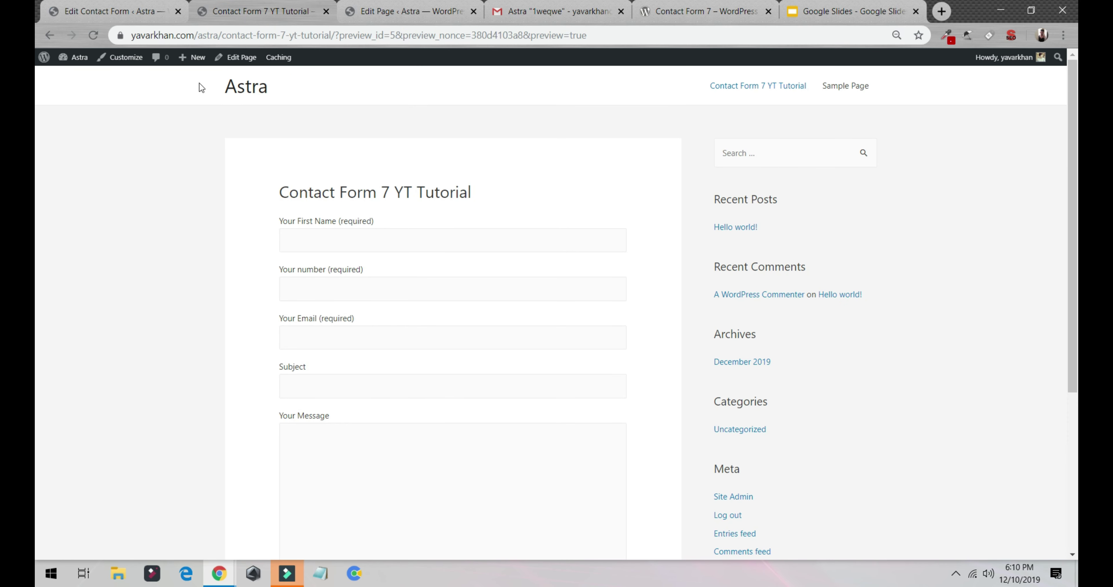
{"action": "left_click", "coordinate": [95, 34]}
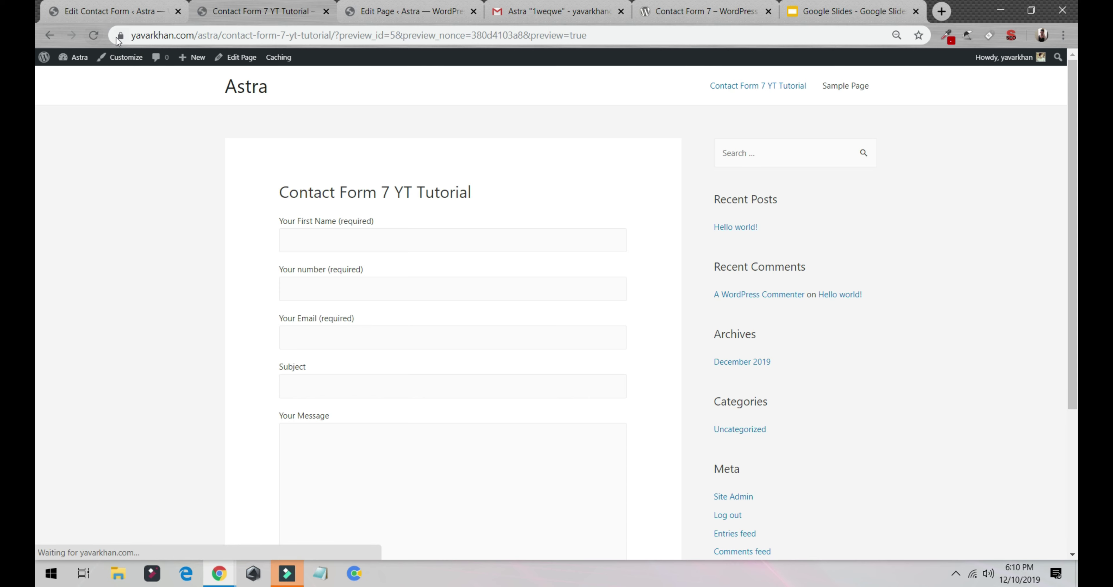
{"action": "left_click", "coordinate": [126, 13]}
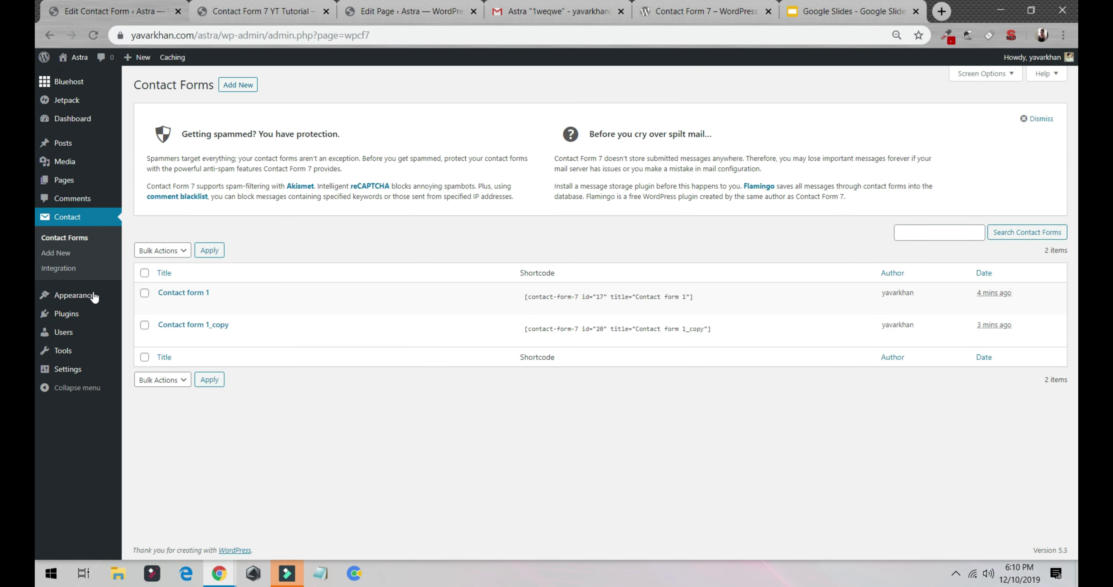
- Look through the installed plugins list and the Astra theme options, ending back on the plugins list
{"action": "left_click", "coordinate": [82, 314]}
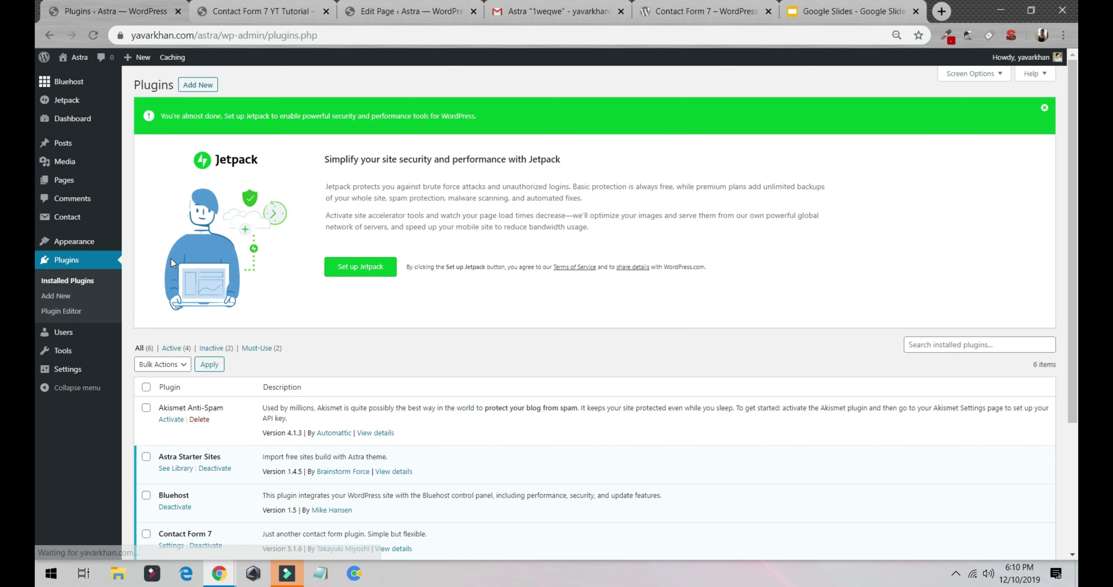
{"action": "scroll", "coordinate": [173, 259], "scroll_direction": "down", "scroll_amount": 3}
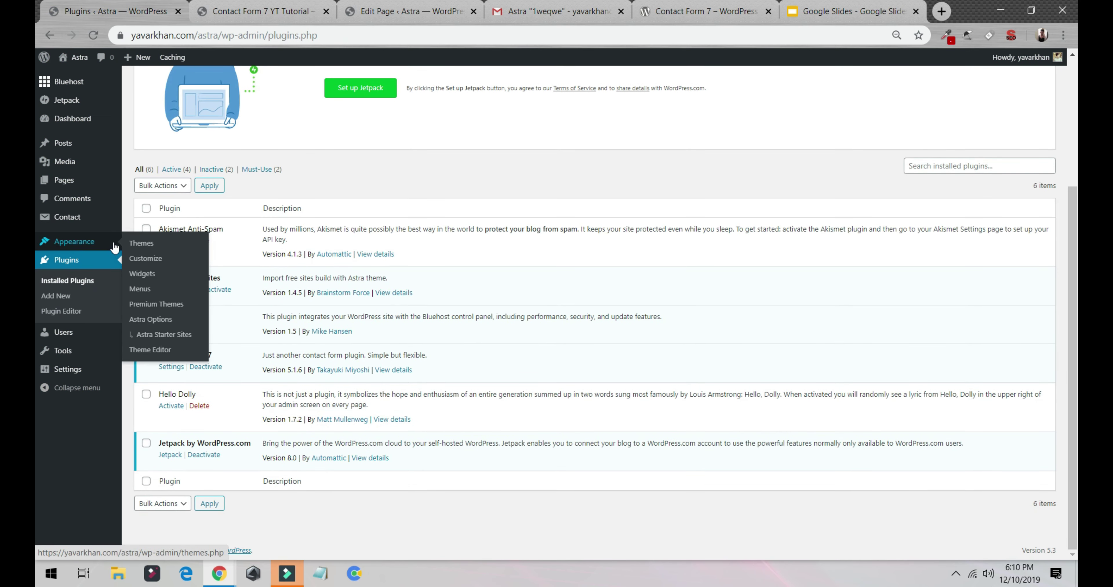
{"action": "left_click", "coordinate": [142, 315]}
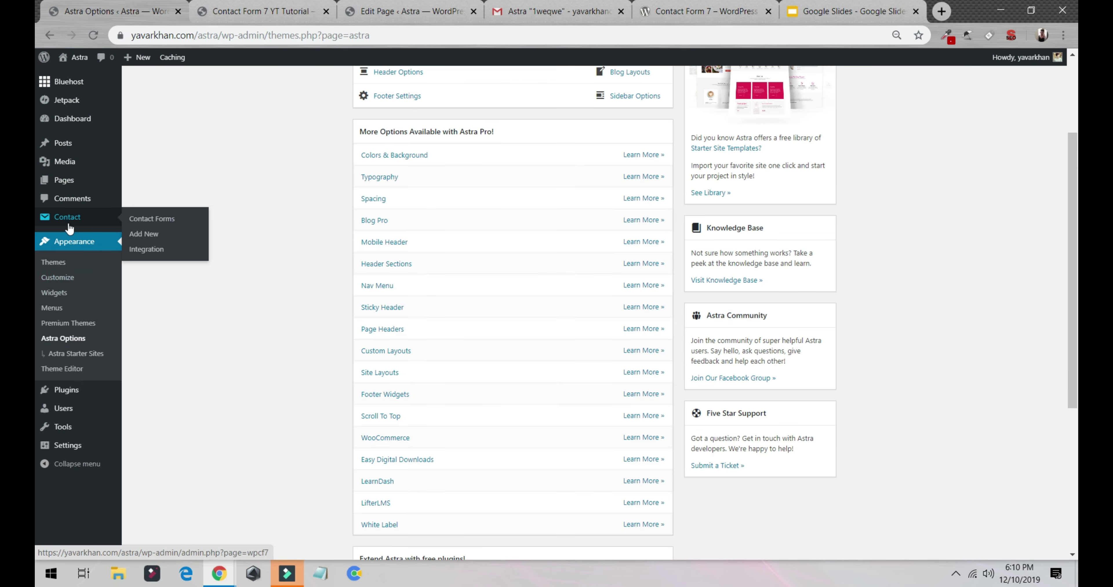
{"action": "left_click", "coordinate": [84, 390]}
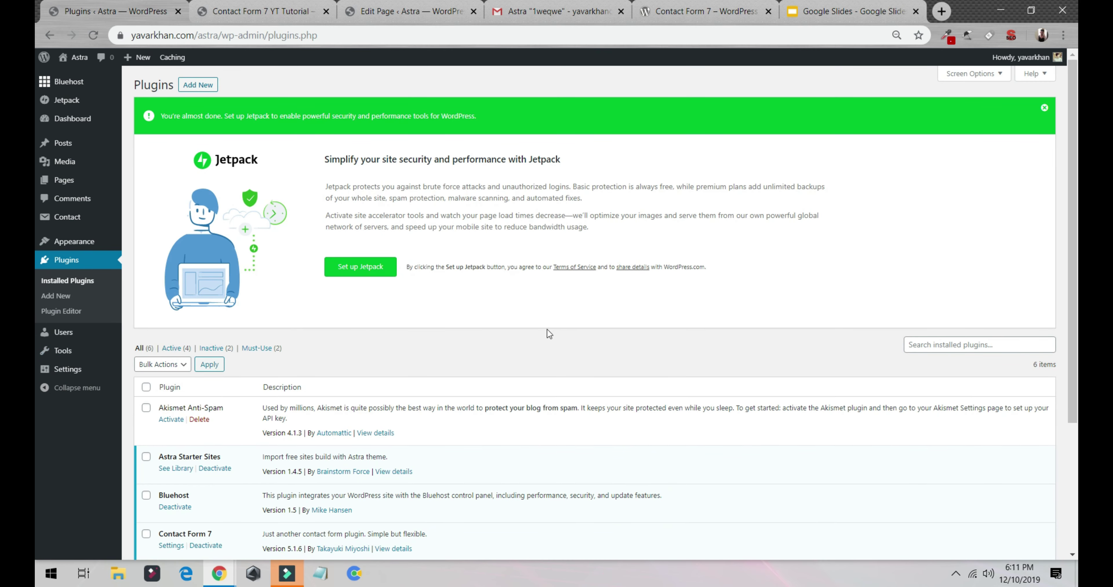
{"action": "scroll", "coordinate": [549, 334], "scroll_direction": "down", "scroll_amount": 3}
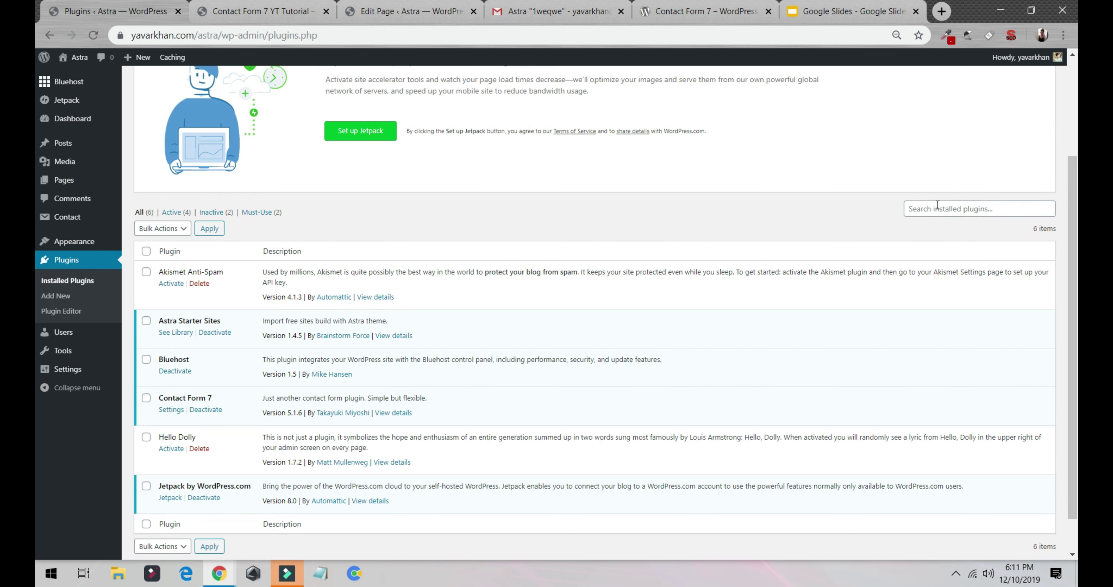
{"action": "scroll", "coordinate": [937, 205], "scroll_direction": "up", "scroll_amount": 3}
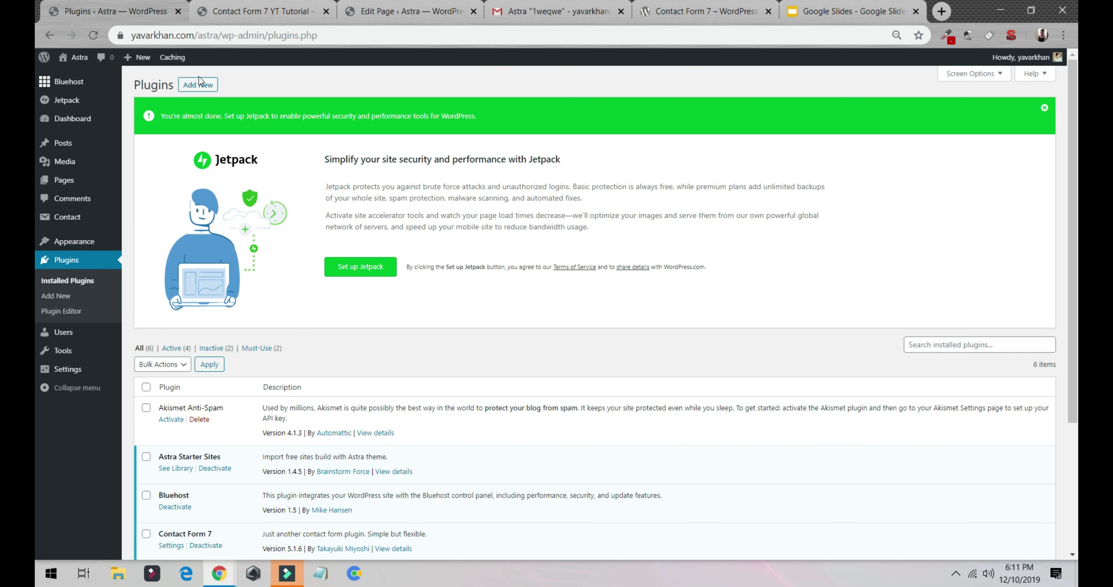
- Search for new plugins with "elementor", then install and activate Elementor Page Builder
{"action": "left_click", "coordinate": [200, 83]}
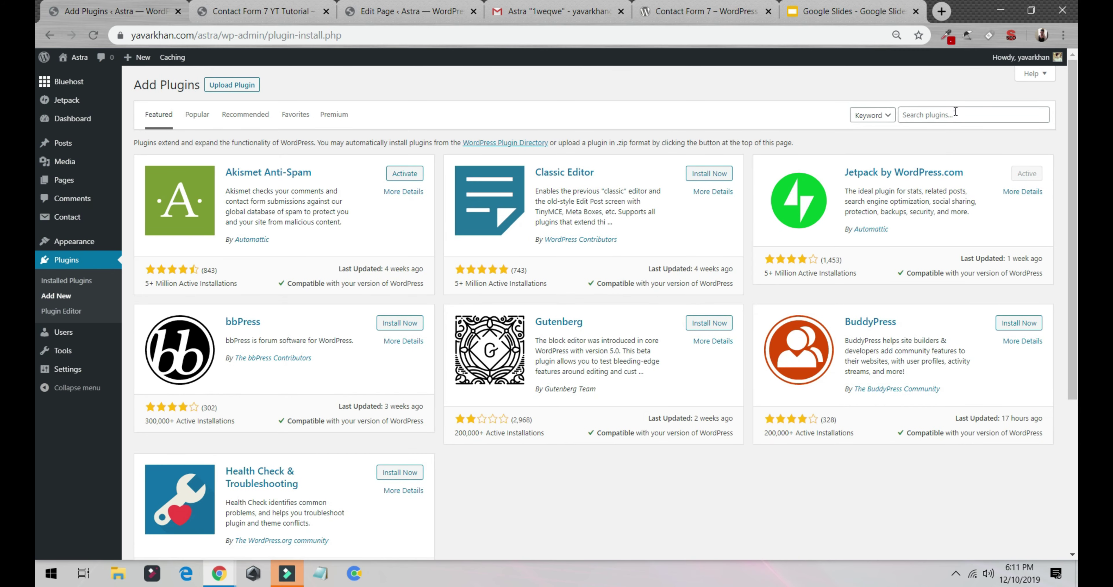
{"action": "left_click", "coordinate": [954, 114]}
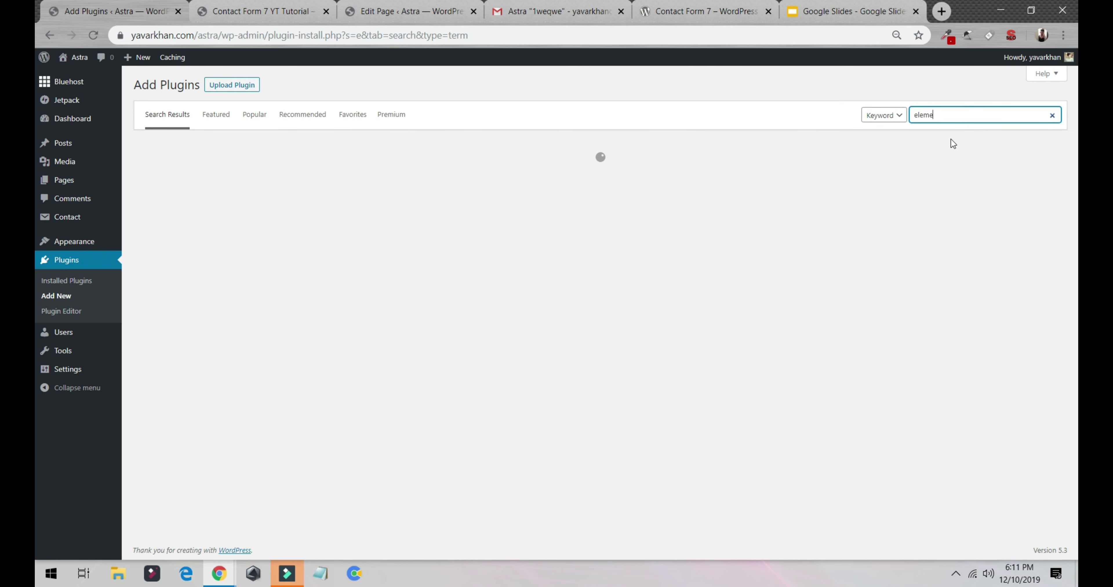
{"action": "type", "text": "lementor"}
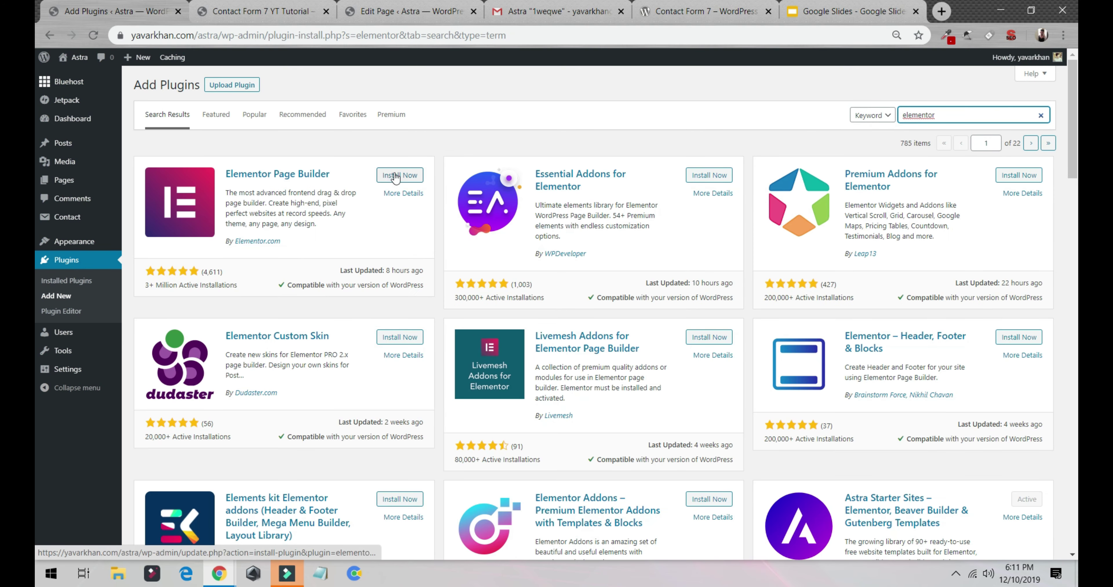
{"action": "left_click", "coordinate": [396, 174]}
{"action": "left_click_drag", "start_coordinate": [145, 291], "coordinate": [140, 276]}
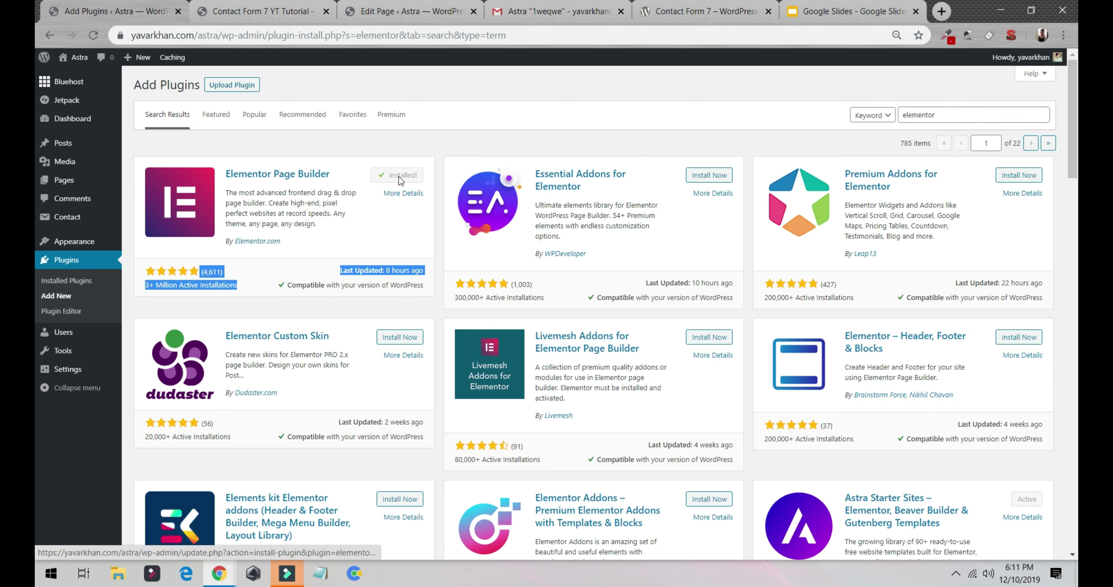
{"action": "left_click", "coordinate": [403, 176]}
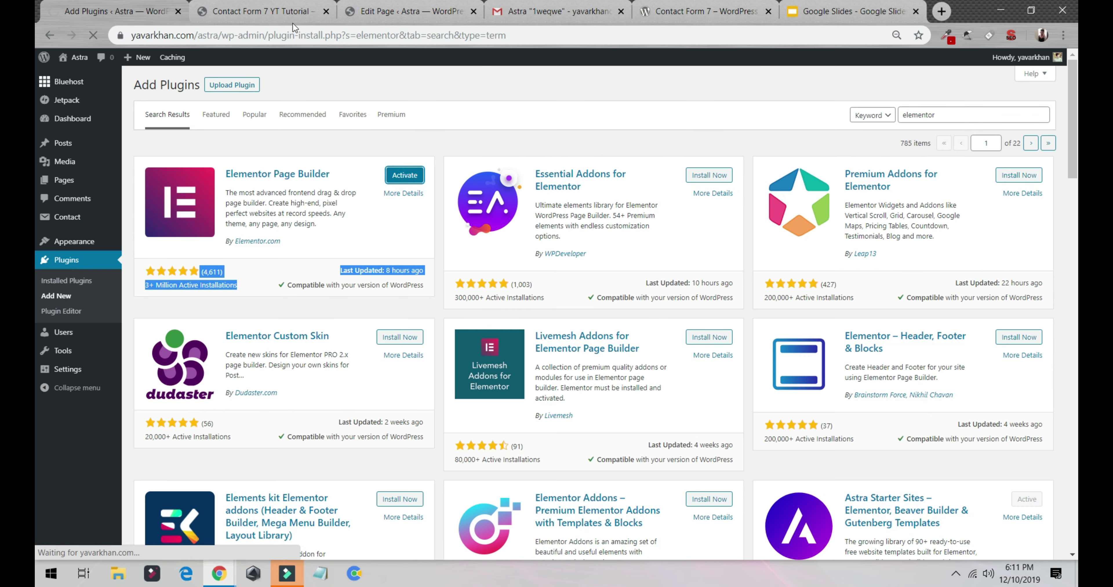
- Switch to the editor of the Contact Form 7 YT Tutorial page and reload it
{"action": "left_click", "coordinate": [272, 16]}
{"action": "left_click", "coordinate": [389, 17]}
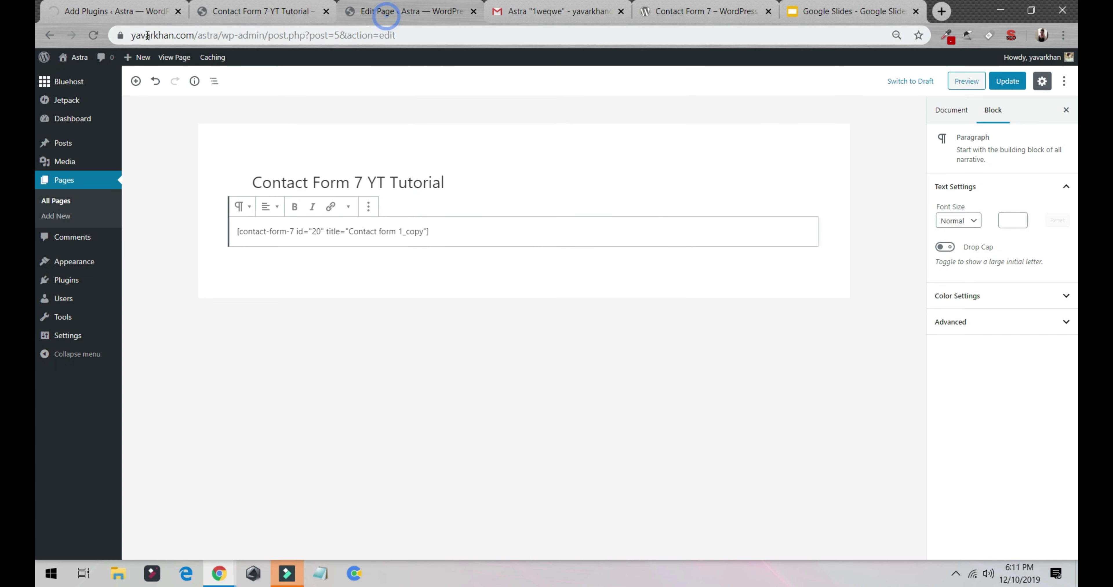
{"action": "left_click", "coordinate": [94, 35]}
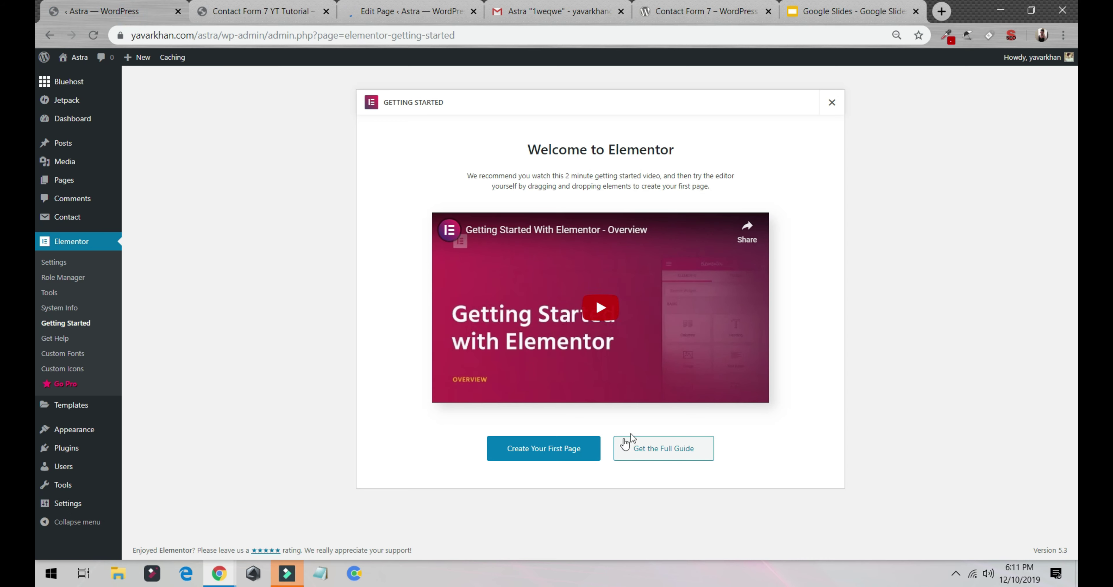
{"action": "left_click", "coordinate": [546, 451]}
{"action": "left_click", "coordinate": [229, 13]}
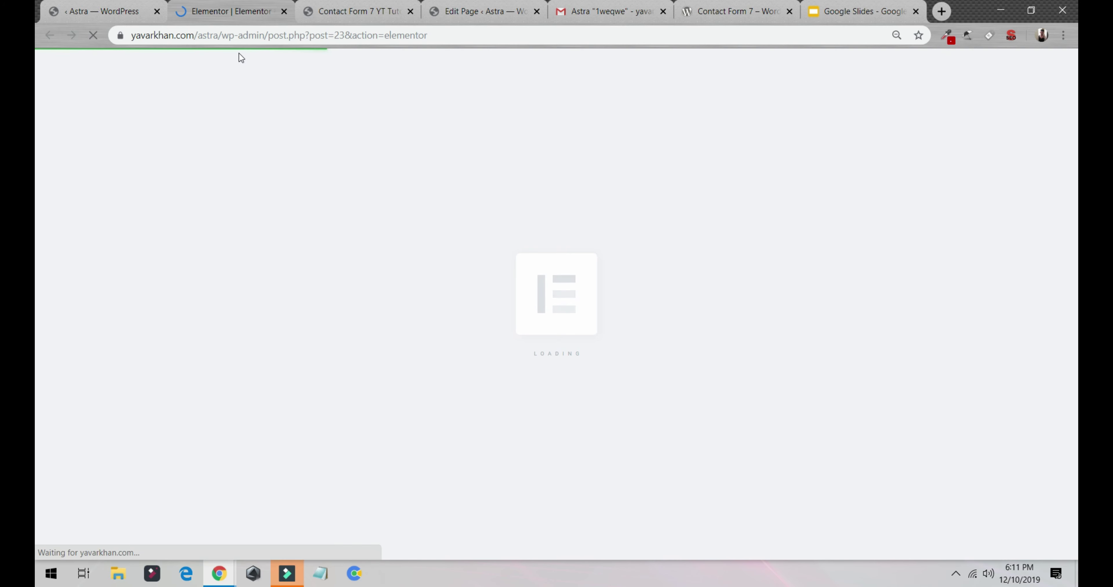
{"action": "key", "text": "ctrl+w"}
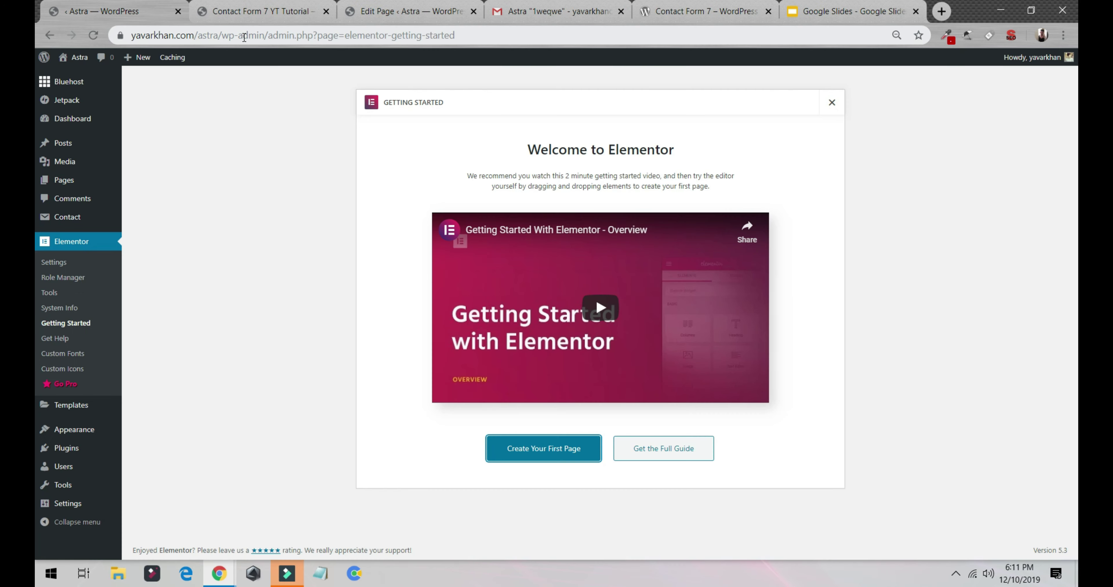
- Return to the editor of the Contact Form 7 YT Tutorial page and copy the Contact form 1_copy shortcode
{"action": "left_click", "coordinate": [208, 7]}
{"action": "left_click", "coordinate": [432, 12]}
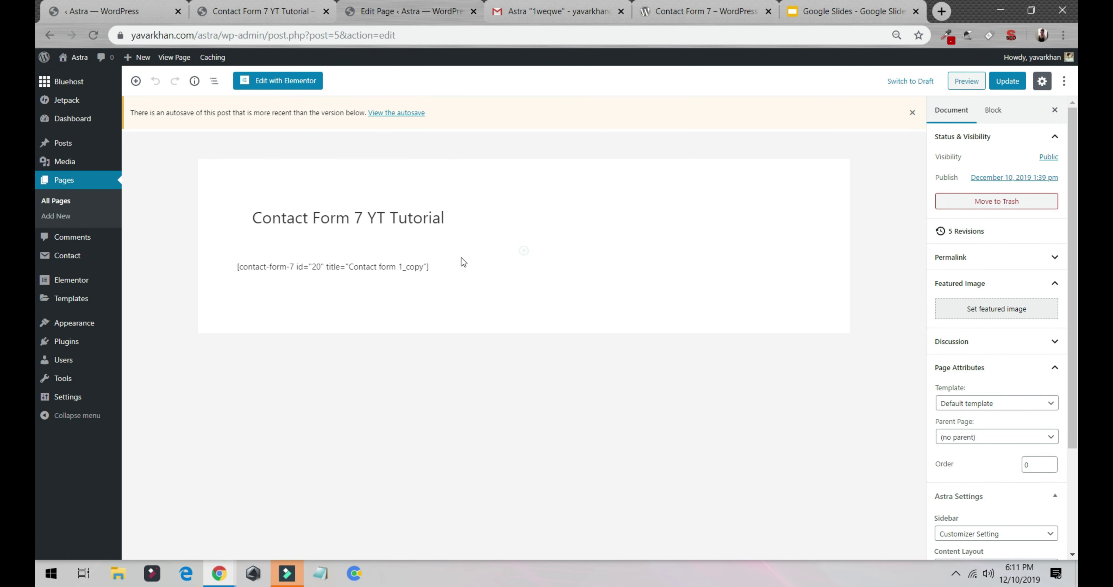
{"action": "left_click", "coordinate": [448, 267]}
{"action": "left_click_drag", "start_coordinate": [447, 267], "coordinate": [376, 259]}
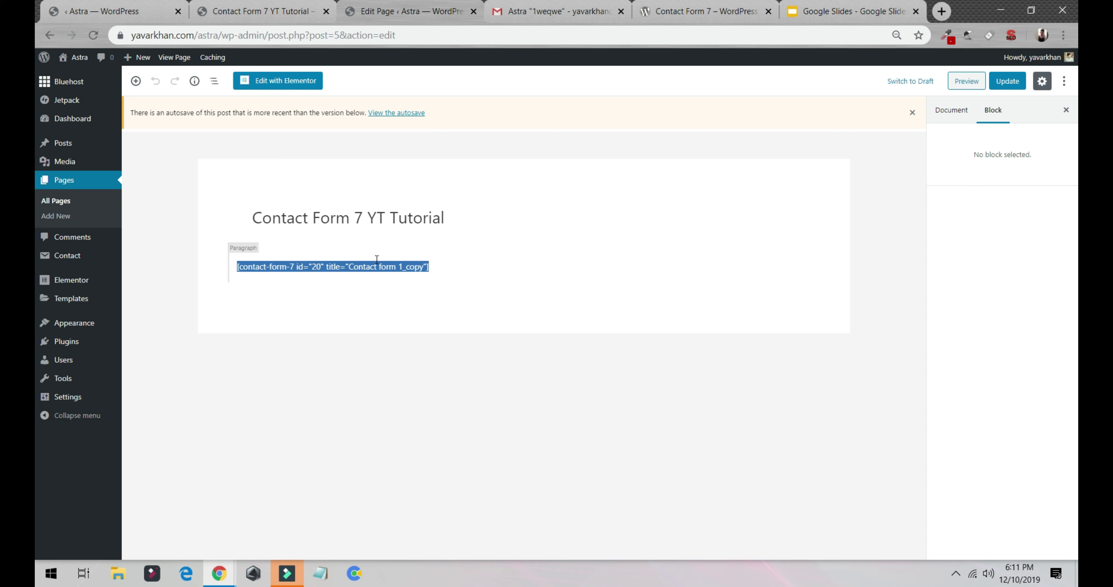
{"action": "left_click", "coordinate": [436, 293]}
- Remove the paragraph block holding the contact form shortcode and update the page
{"action": "left_click", "coordinate": [423, 262]}
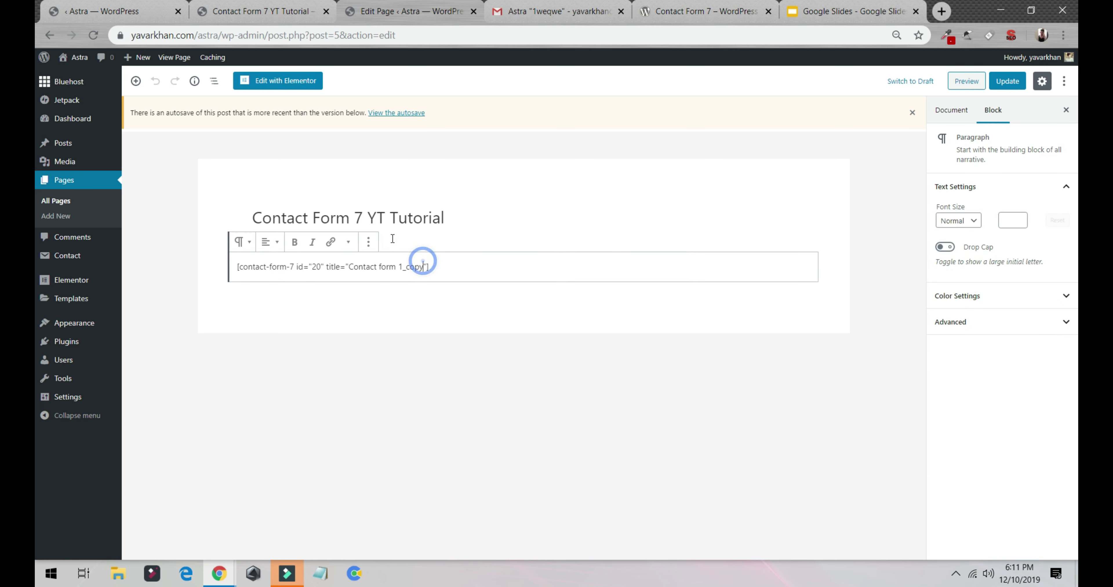
{"action": "left_click", "coordinate": [368, 242]}
{"action": "left_click", "coordinate": [400, 412]}
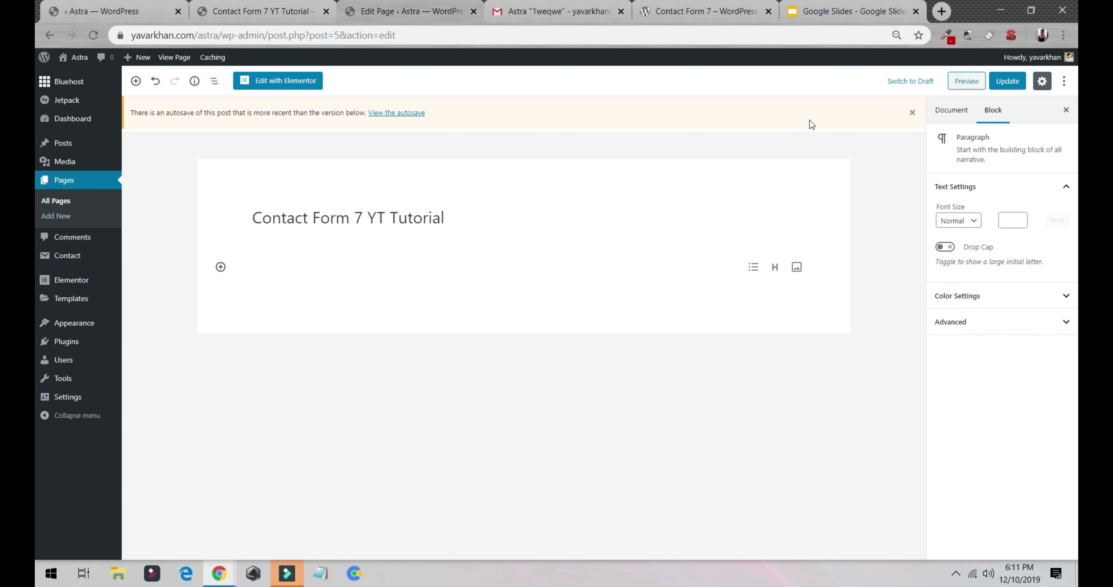
{"action": "left_click", "coordinate": [996, 87]}
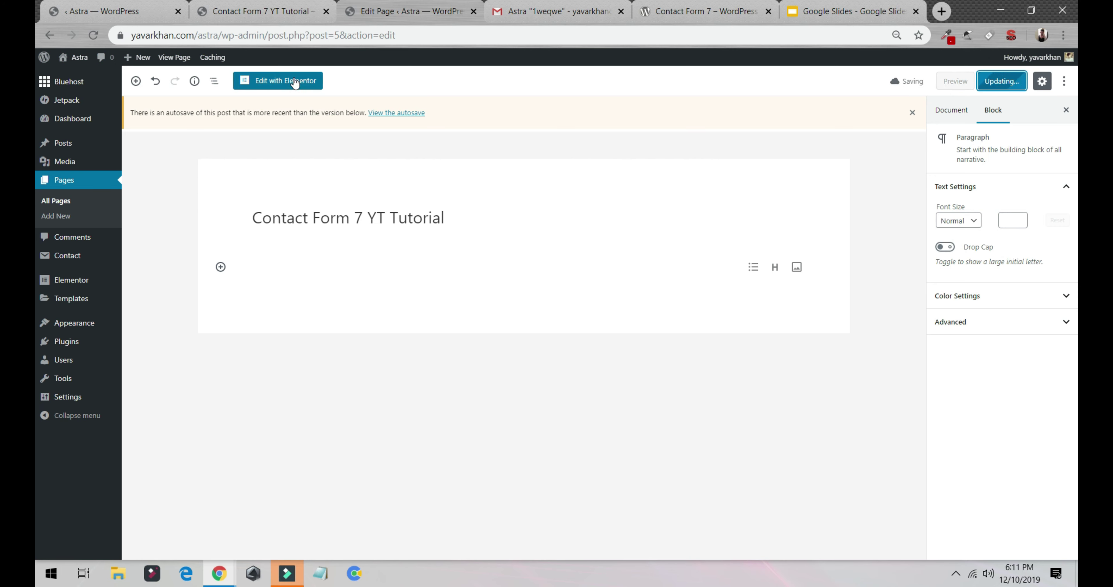
- Open the page in the Elementor editor and add a section with two equal columns
{"action": "left_click", "coordinate": [284, 81]}
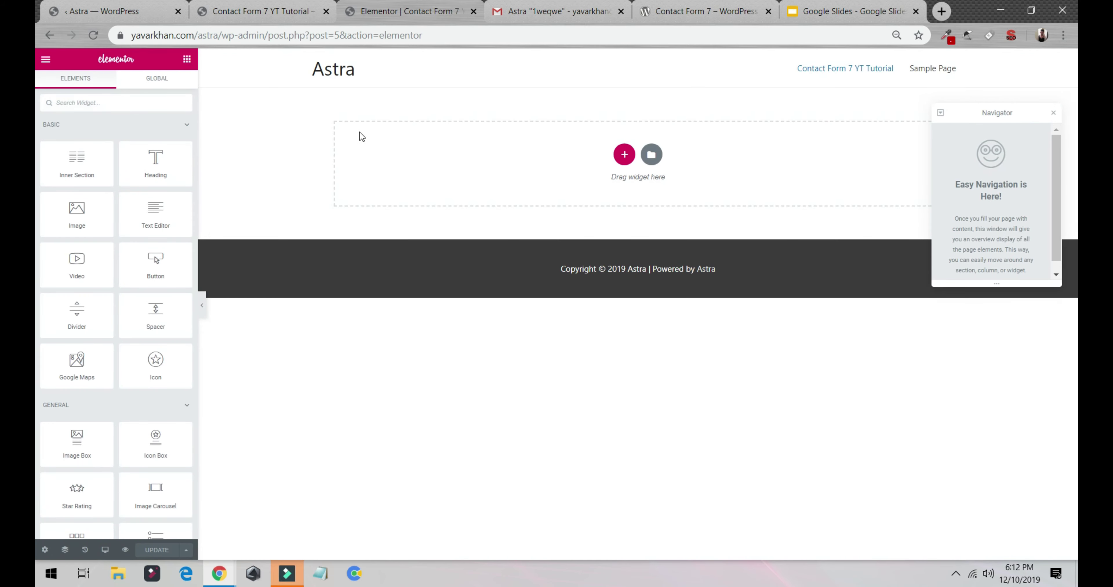
{"action": "left_click", "coordinate": [625, 154]}
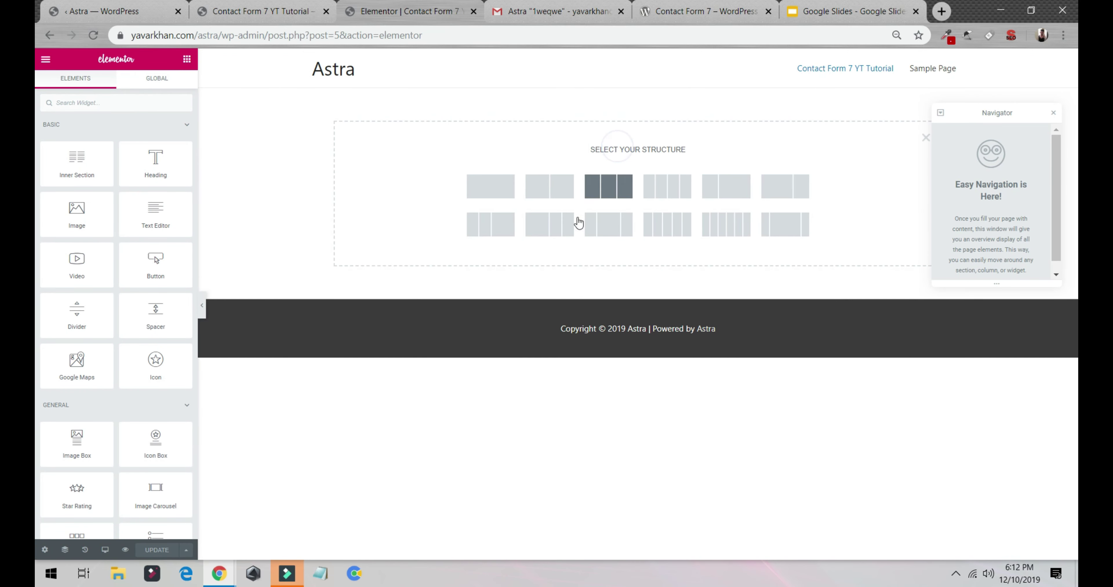
{"action": "left_click", "coordinate": [549, 190]}
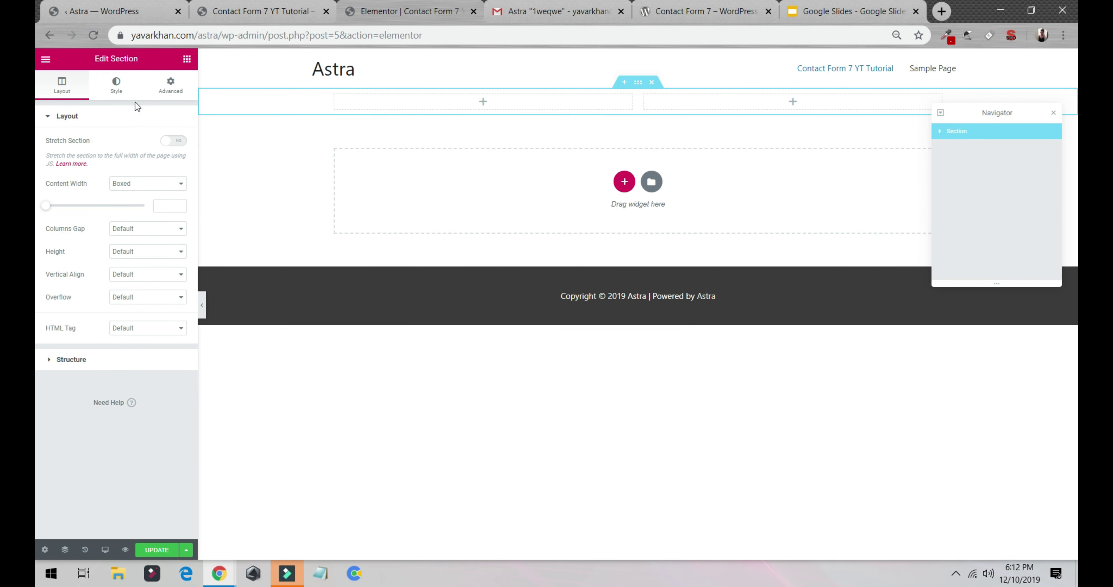
- Add a Shortcode widget containing [contact-form-7 id="20" title="Contact form 1_copy"] to the first column and update the page
{"action": "left_click", "coordinate": [186, 60]}
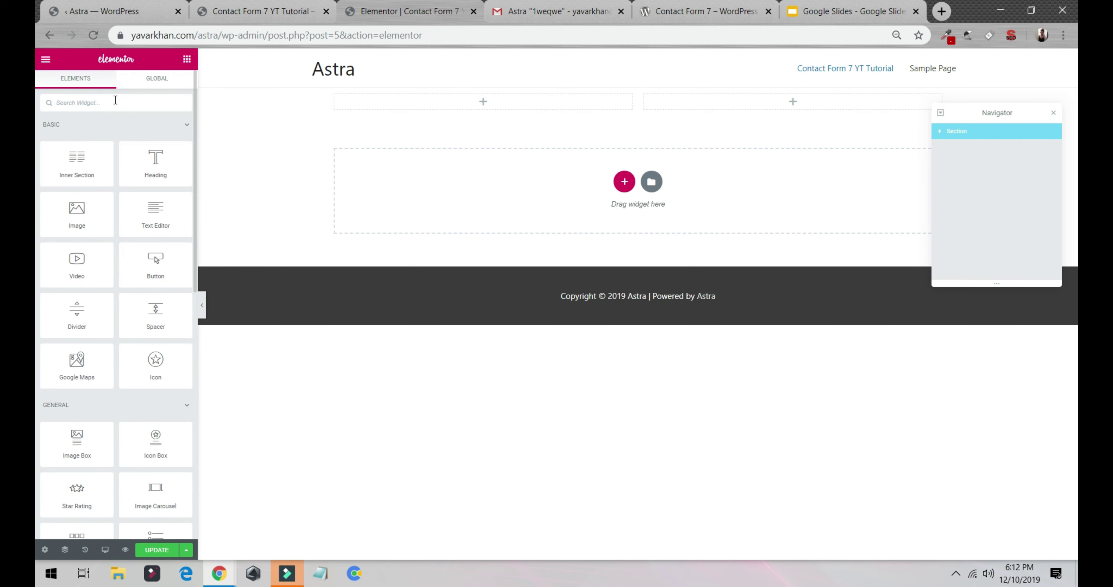
{"action": "type", "text": "cod"}
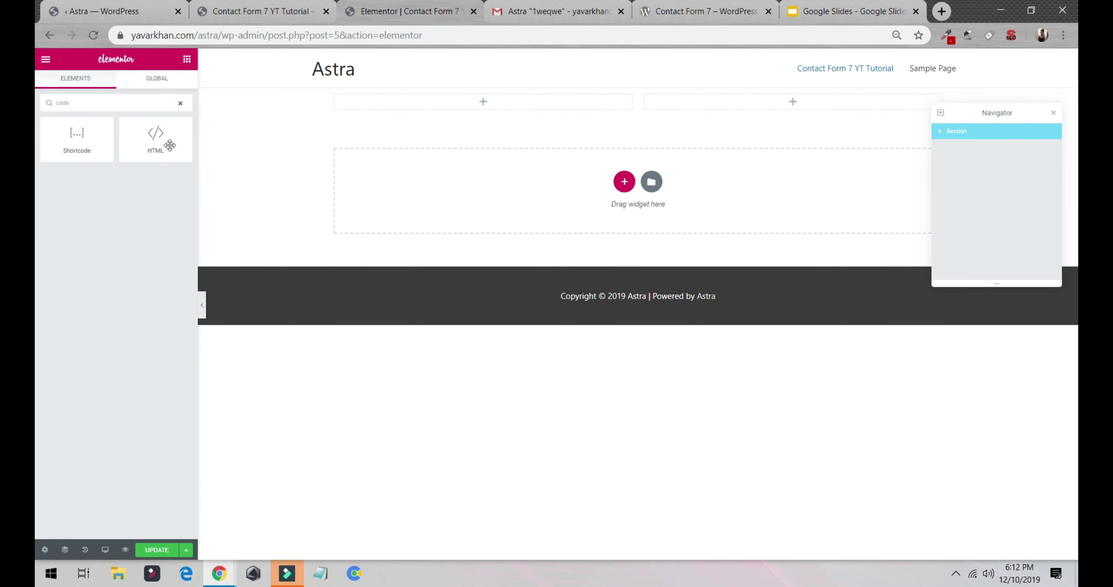
{"action": "type", "text": "e"}
{"action": "left_click_drag", "start_coordinate": [111, 142], "coordinate": [480, 103]}
{"action": "left_click", "coordinate": [104, 193]}
{"action": "type", "text": "[contact-form-7 id=\"20\" title=\"Contact form 1_copy\"]"}
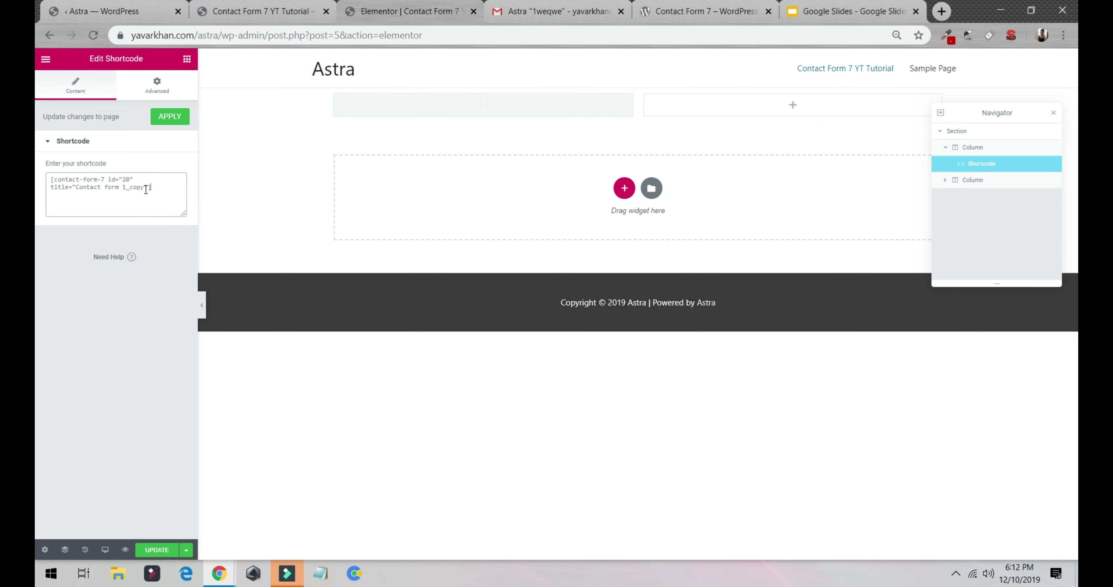
{"action": "left_click", "coordinate": [161, 549]}
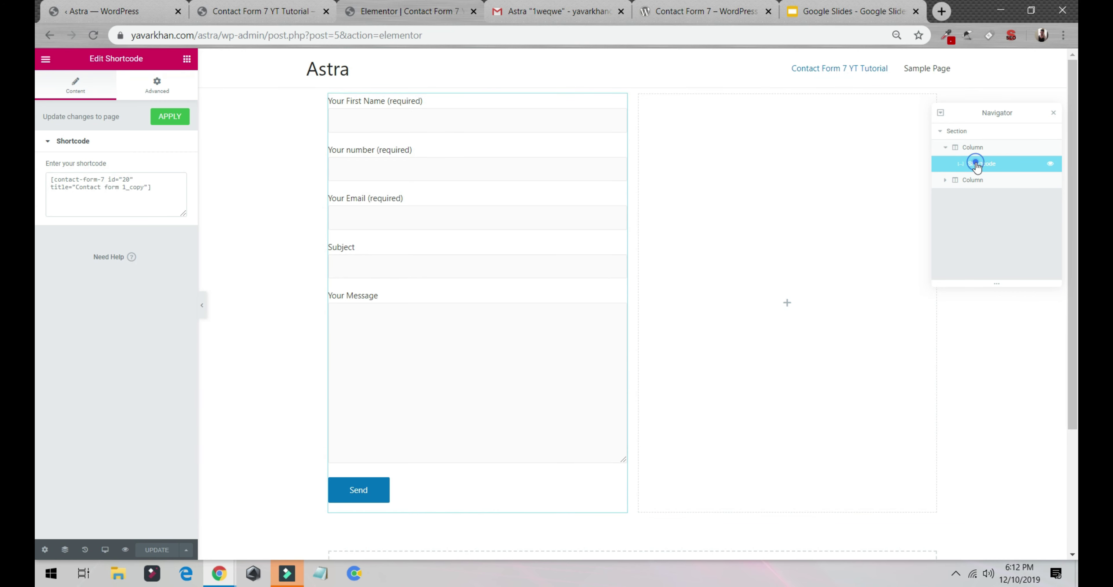
- Give the form's column a linear gradient background with first colour #D1C1C1 at location 9, and update the page
{"action": "left_click", "coordinate": [976, 147]}
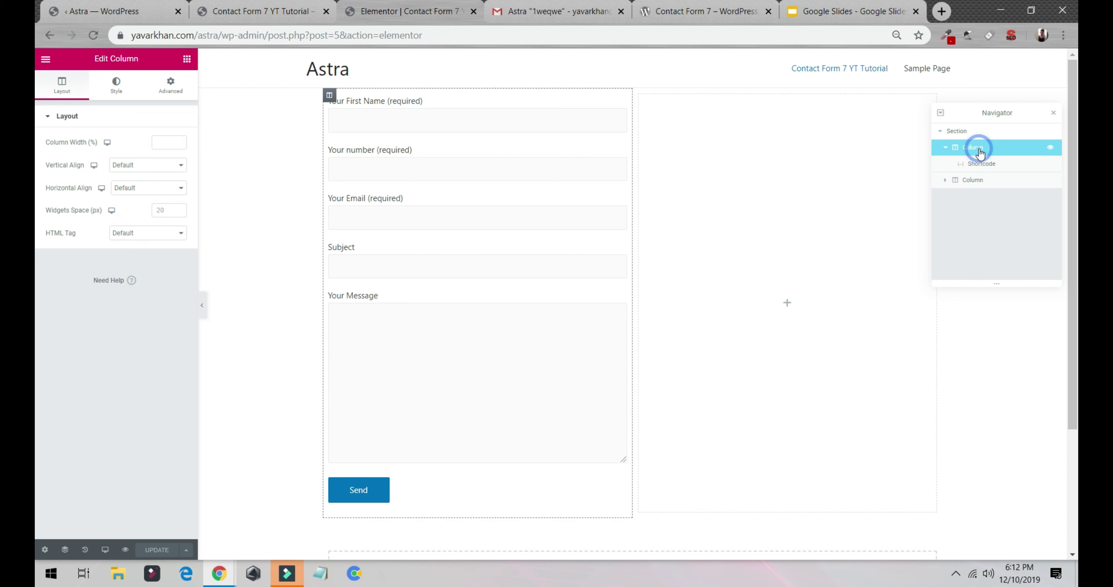
{"action": "left_click", "coordinate": [114, 84]}
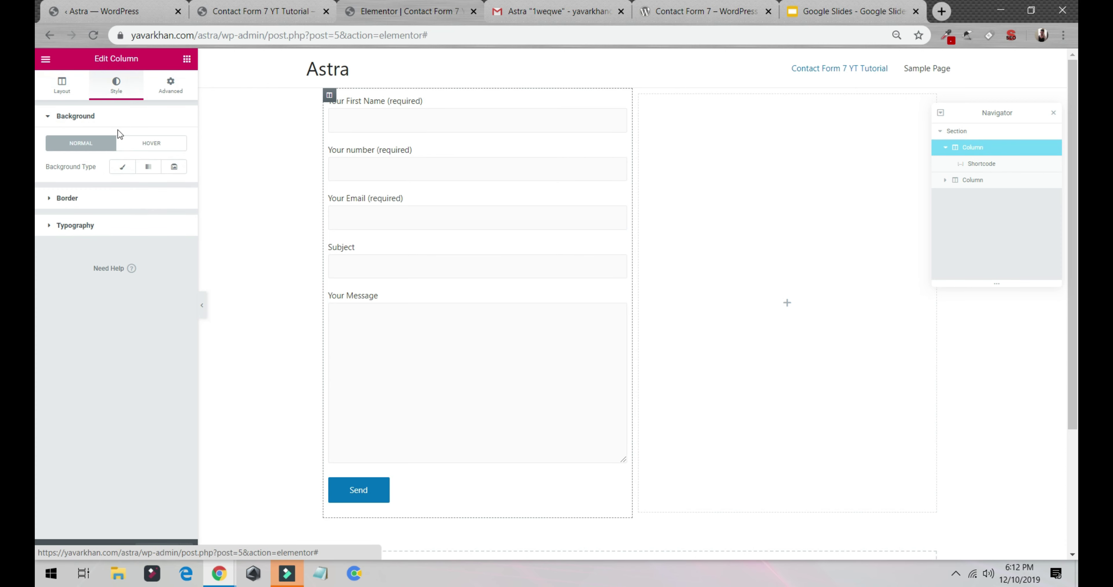
{"action": "left_click", "coordinate": [146, 168]}
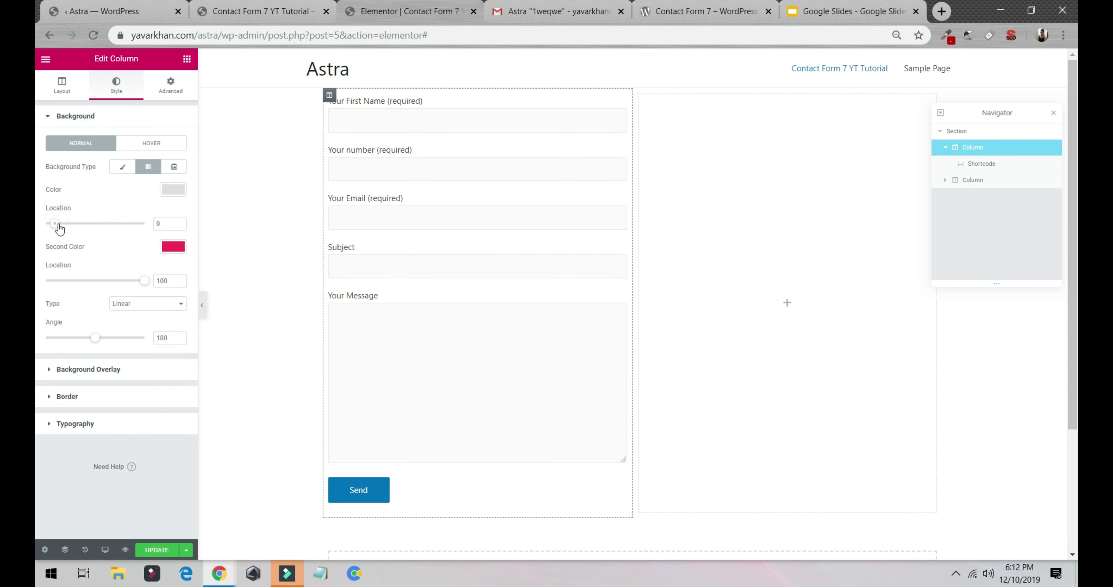
{"action": "left_click", "coordinate": [172, 189]}
{"action": "left_click", "coordinate": [99, 343]}
{"action": "mouse_move", "coordinate": [104, 344]}
{"action": "left_mouse_down"}
{"action": "mouse_move", "coordinate": [151, 348]}
{"action": "mouse_move", "coordinate": [63, 293]}
{"action": "left_mouse_up"}
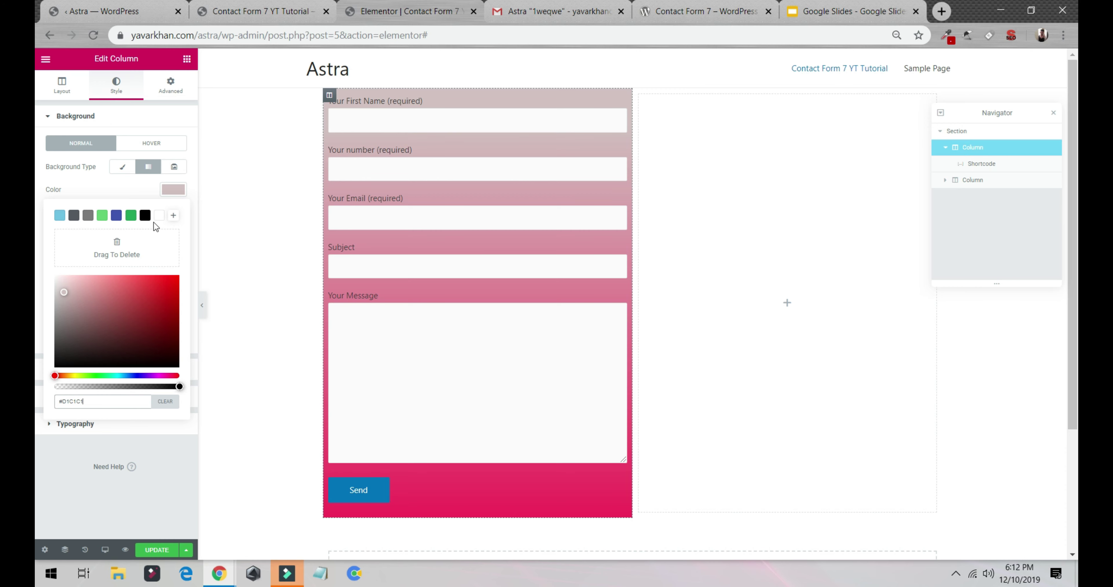
{"action": "left_click", "coordinate": [155, 550]}
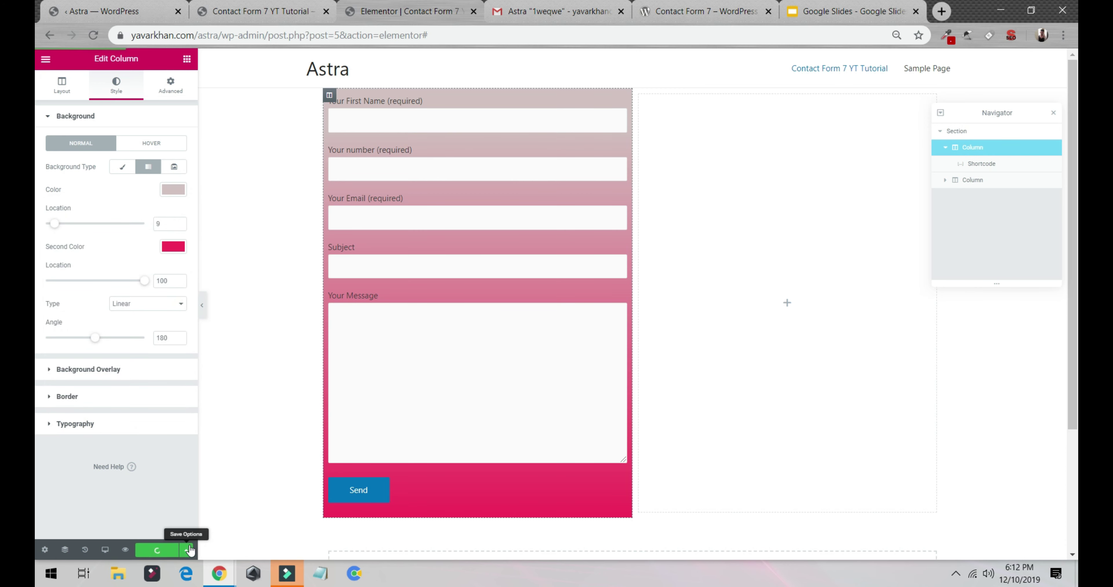
- Preview the form at full width, then look through the column's layout, style and advanced settings
{"action": "left_click", "coordinate": [202, 305]}
{"action": "scroll", "coordinate": [37, 513], "scroll_direction": "down", "scroll_amount": 1}
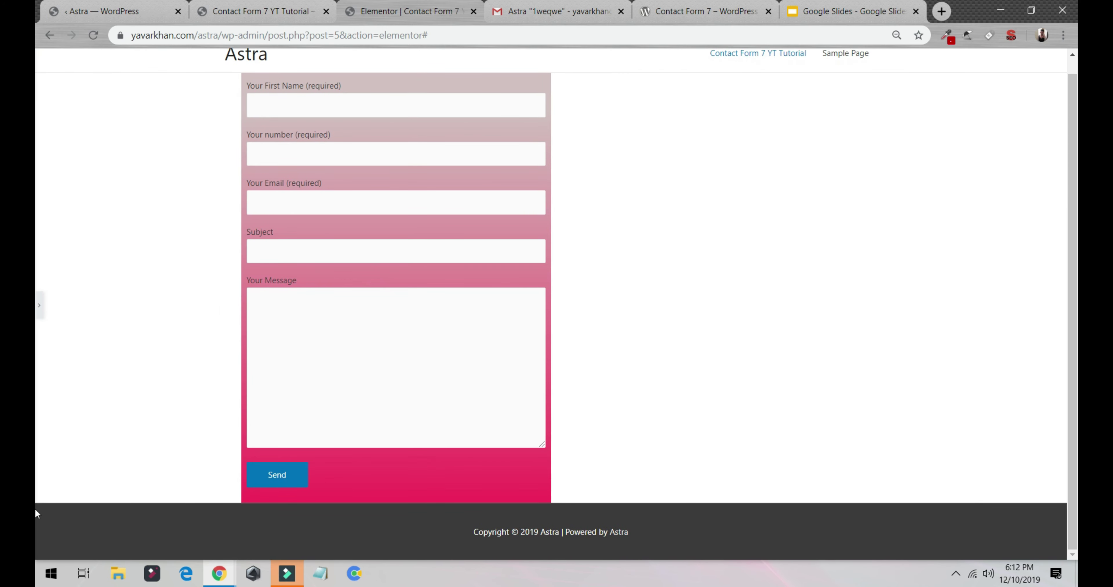
{"action": "left_click", "coordinate": [39, 305]}
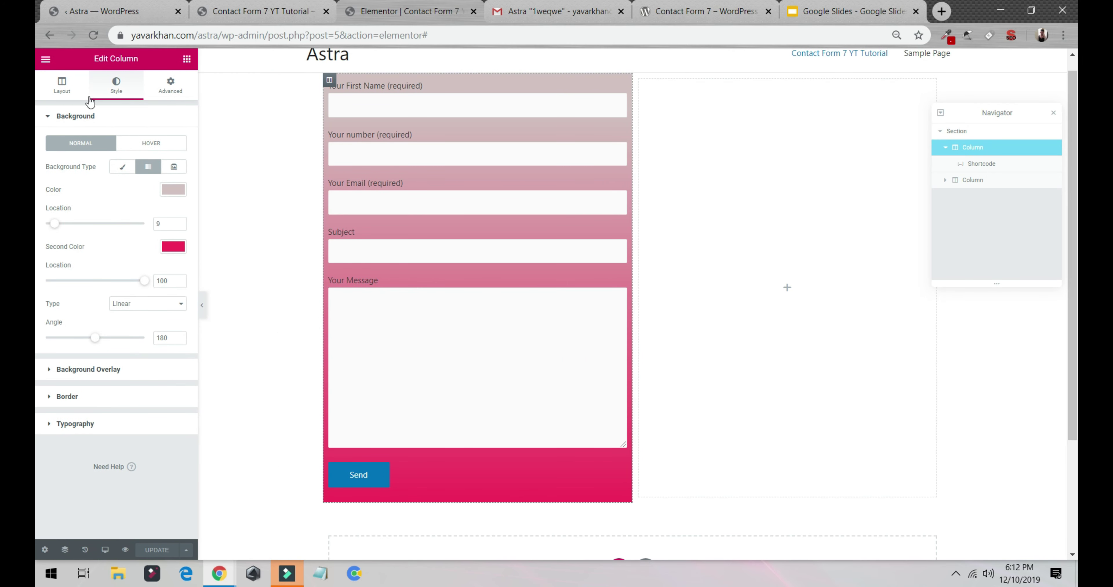
{"action": "left_click", "coordinate": [65, 89]}
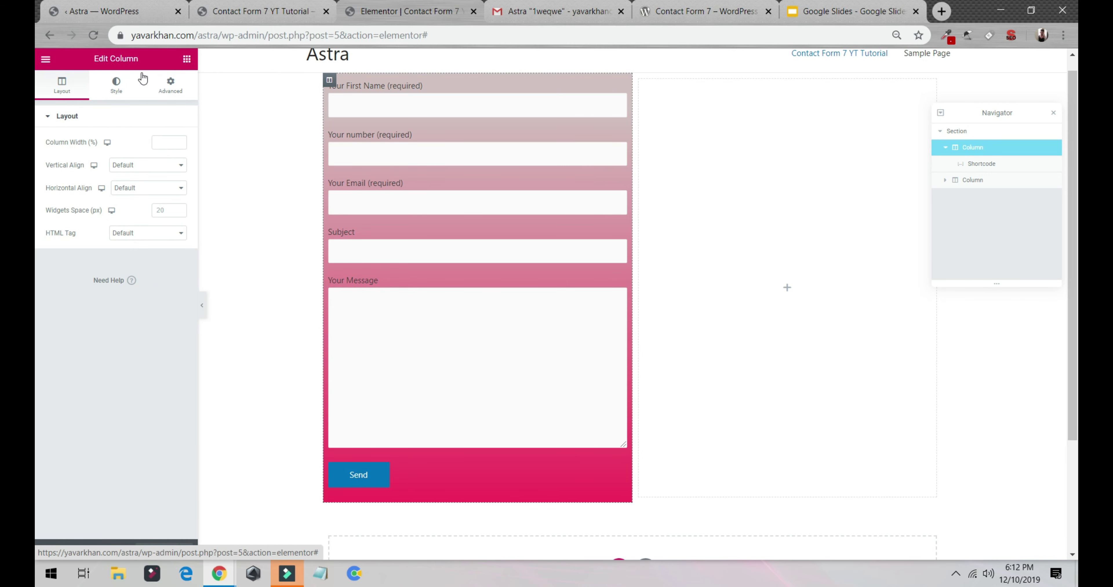
{"action": "left_click", "coordinate": [169, 86]}
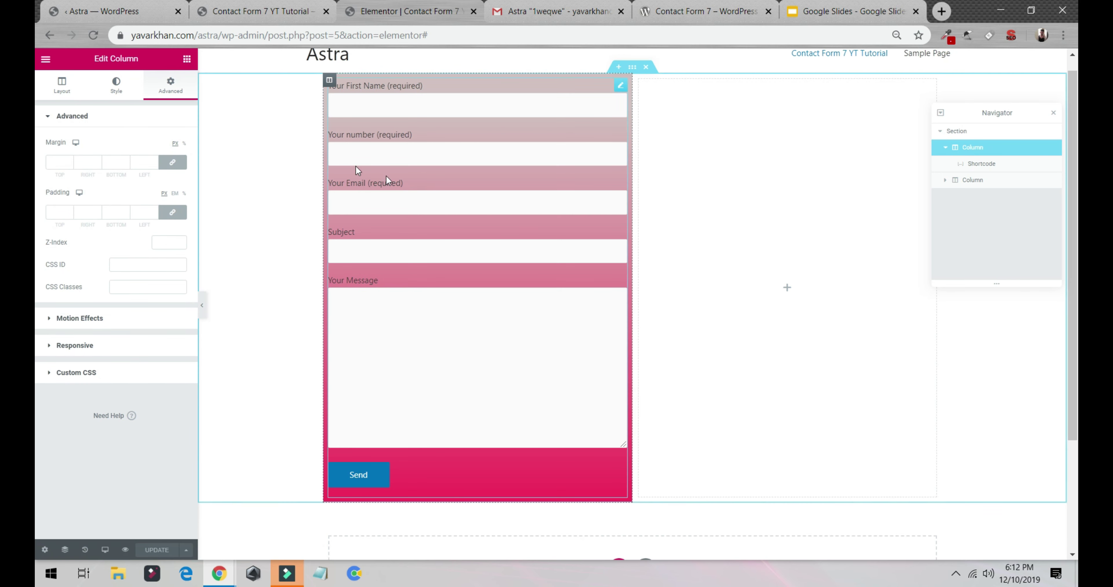
{"action": "left_click", "coordinate": [54, 86]}
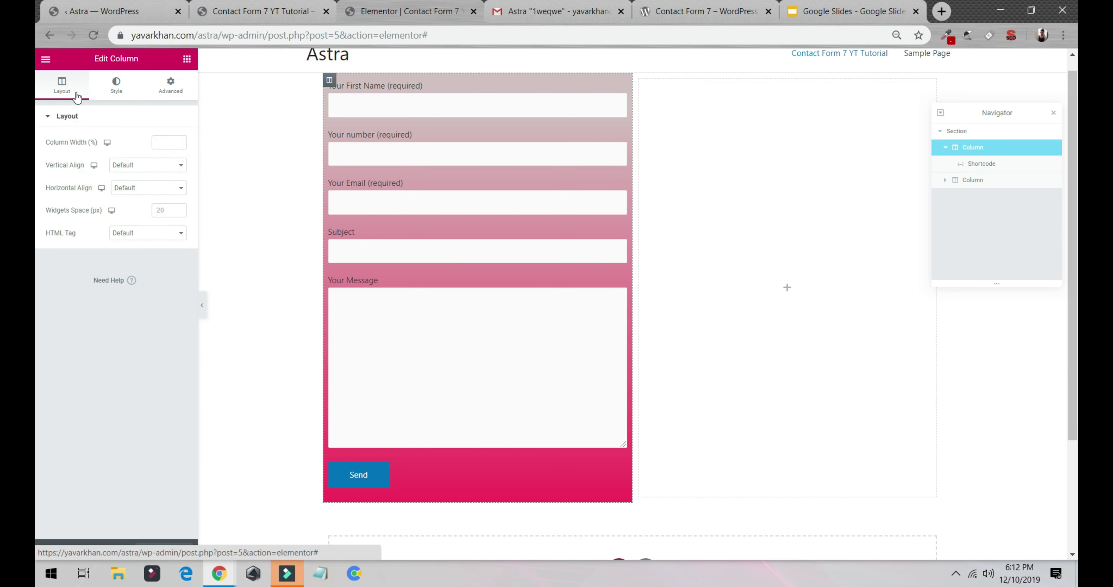
{"action": "left_click", "coordinate": [115, 84]}
{"action": "left_click", "coordinate": [178, 89]}
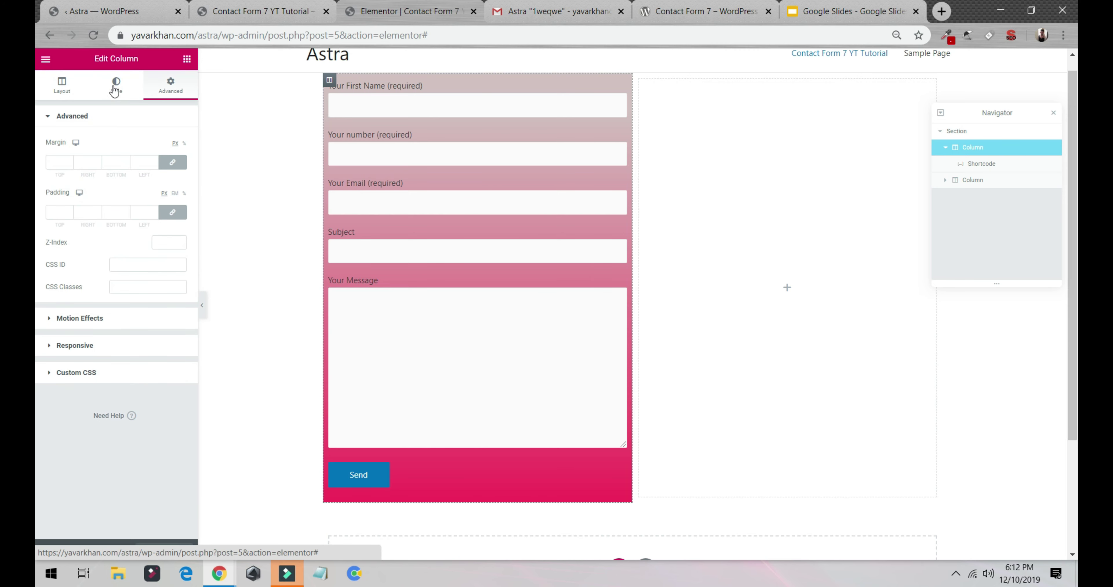
- Set the Shortcode widget's margin to 46 px on all four sides
{"action": "left_click", "coordinate": [379, 142]}
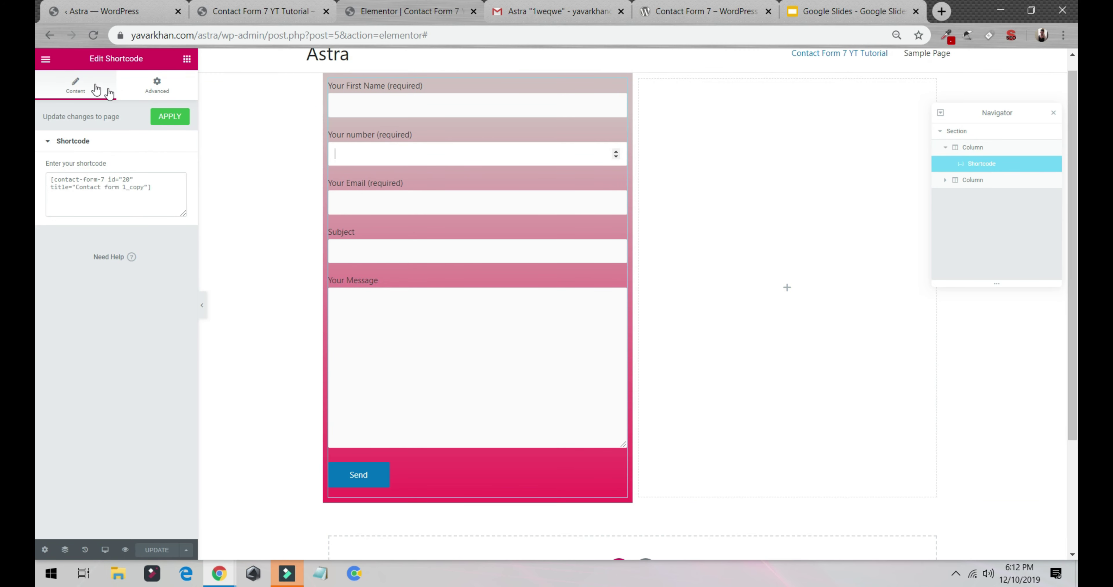
{"action": "left_click", "coordinate": [154, 89]}
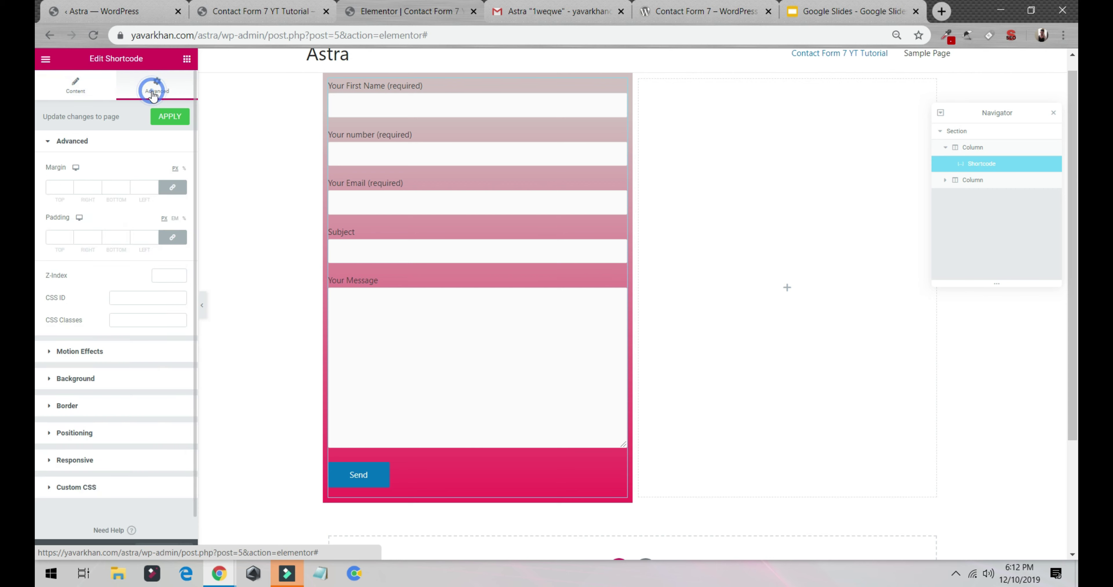
{"action": "left_click", "coordinate": [69, 187]}
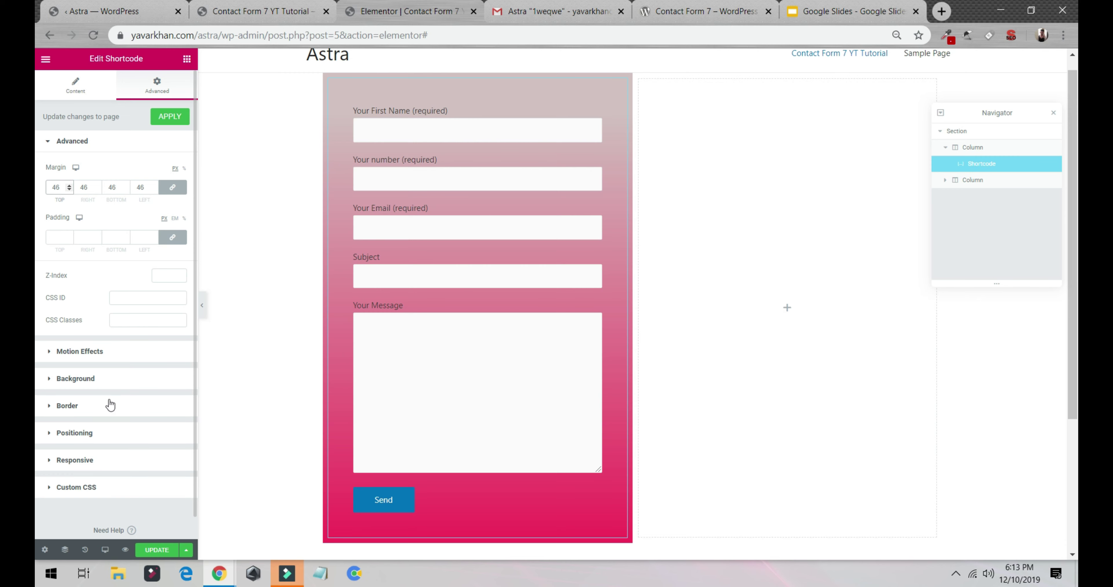
- Go to the contact forms list in the WordPress admin and open Contact form 1_copy for editing
{"action": "scroll", "coordinate": [443, 367], "scroll_direction": "up", "scroll_amount": 1}
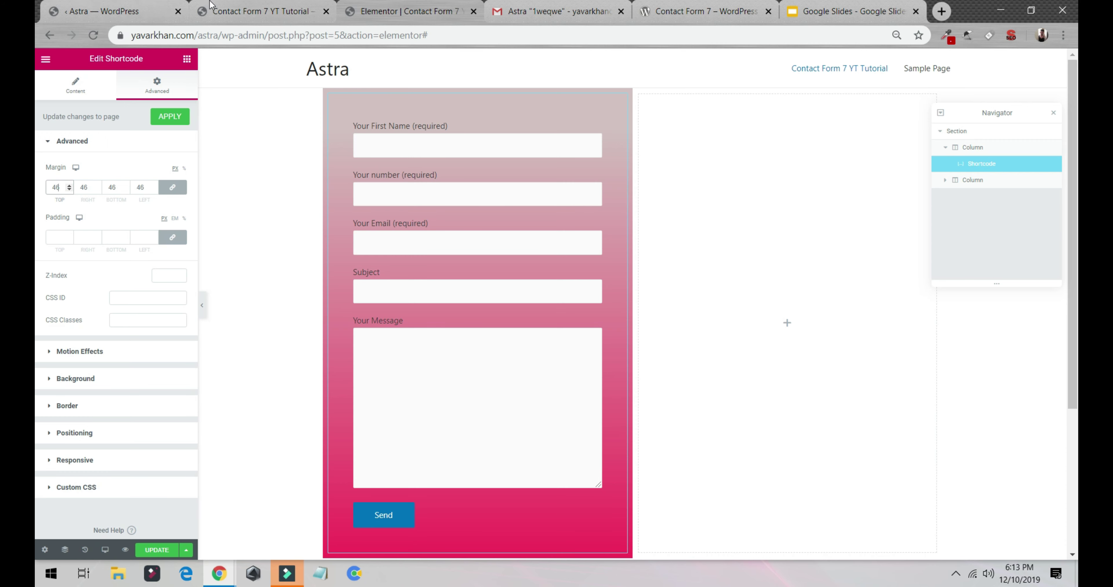
{"action": "left_click", "coordinate": [225, 11]}
{"action": "left_click", "coordinate": [138, 6]}
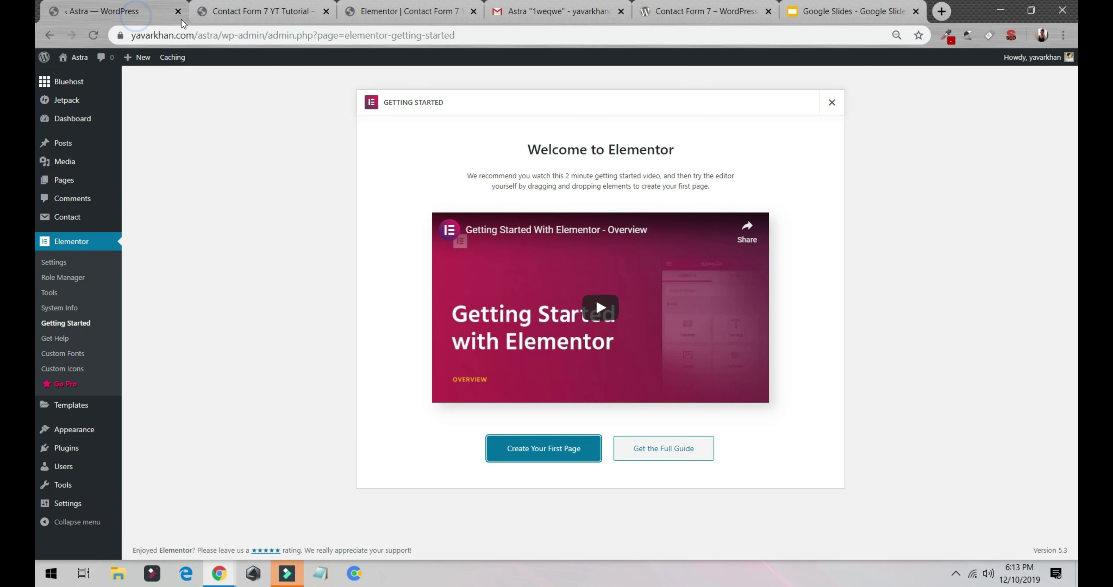
{"action": "left_click", "coordinate": [391, 10]}
{"action": "left_click", "coordinate": [262, 6]}
{"action": "left_click", "coordinate": [129, 10]}
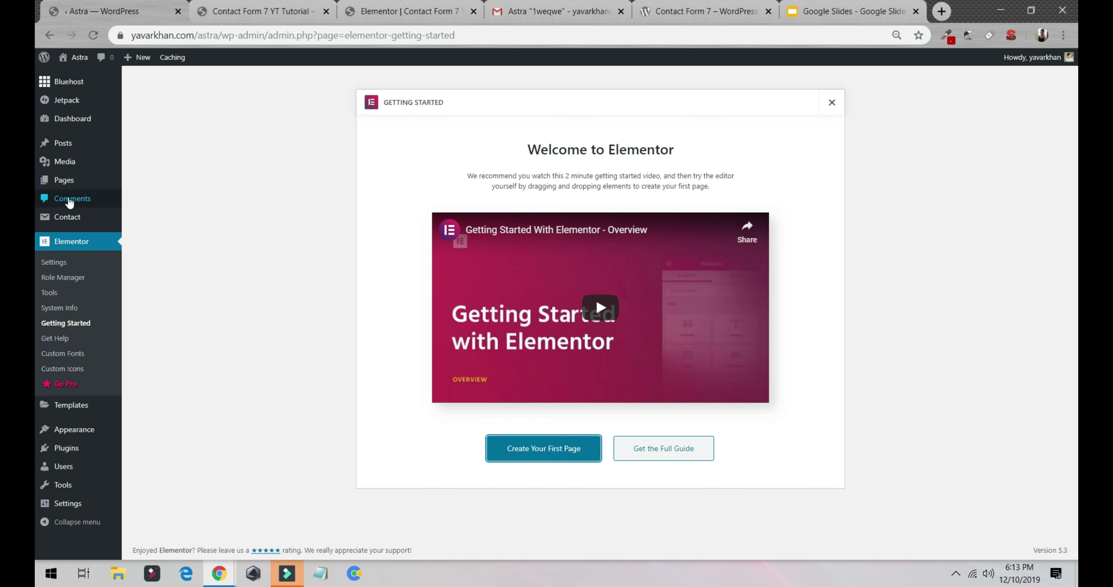
{"action": "left_click", "coordinate": [78, 220]}
{"action": "left_click", "coordinate": [374, 8]}
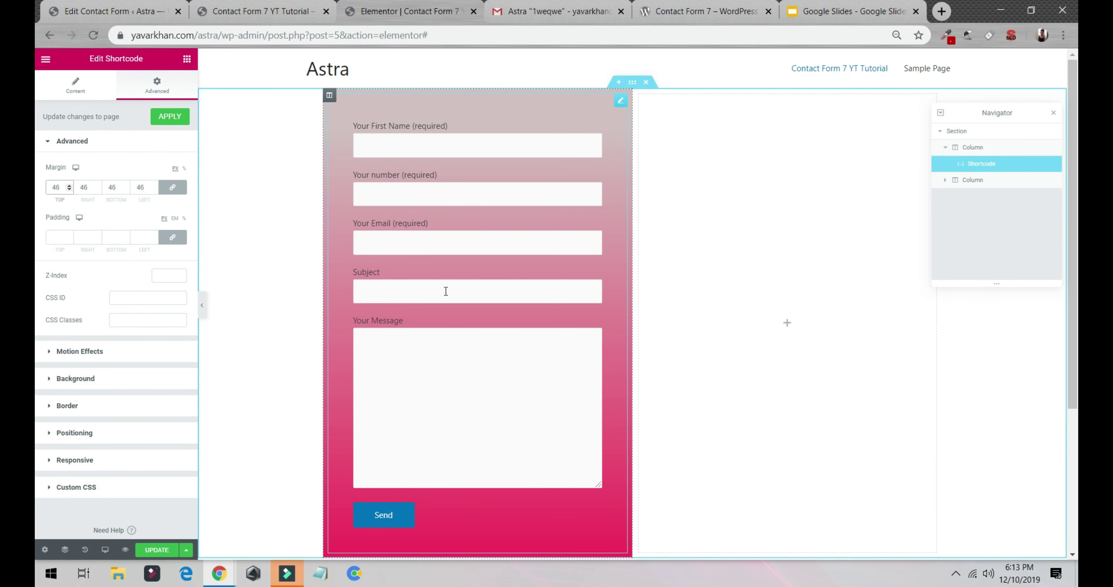
{"action": "left_click", "coordinate": [132, 13]}
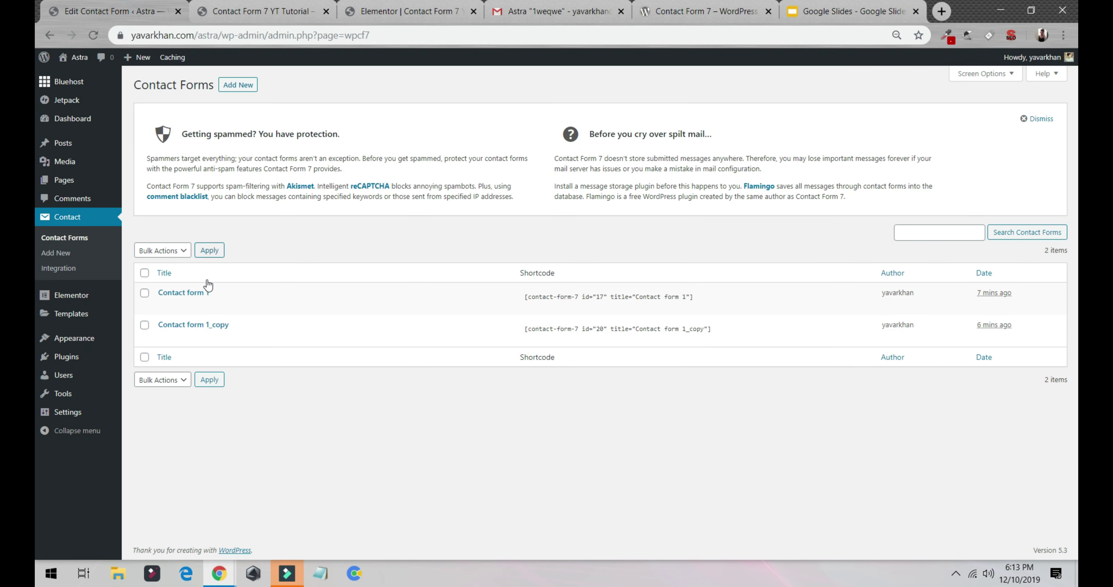
{"action": "left_click", "coordinate": [164, 337]}
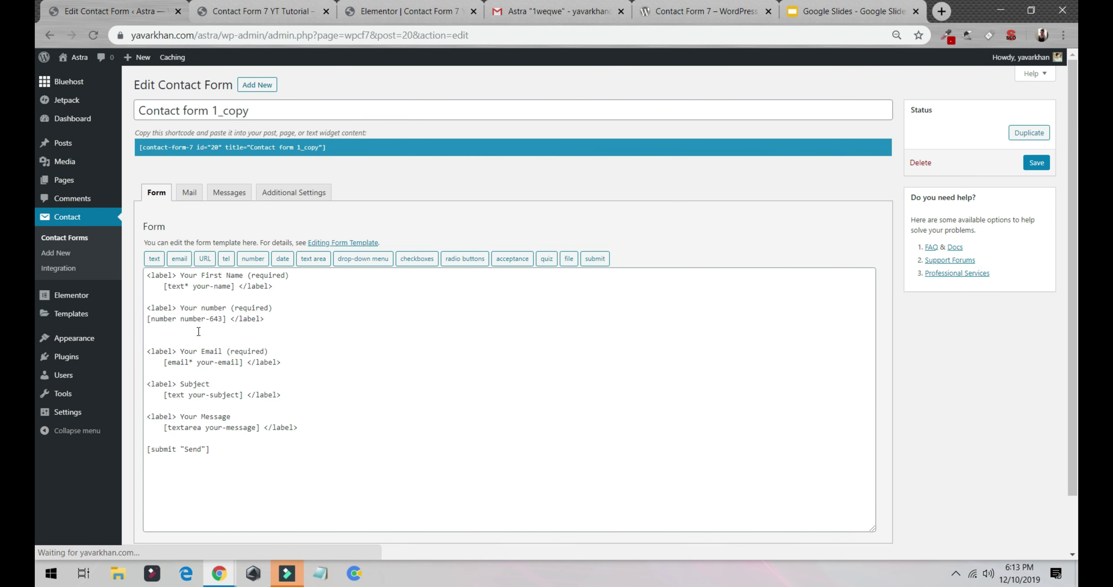
- Insert a checkboxes tag named Gender with the options male and femail between the email and subject fields of the form template
{"action": "left_click", "coordinate": [318, 360]}
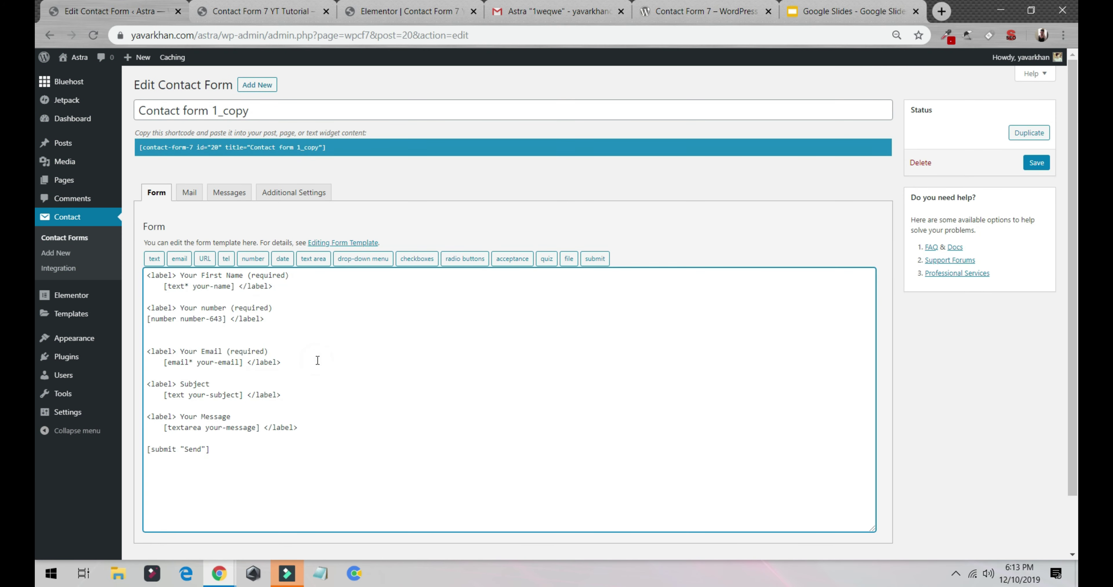
{"action": "key", "text": "Return"}
{"action": "key", "text": "Return"}
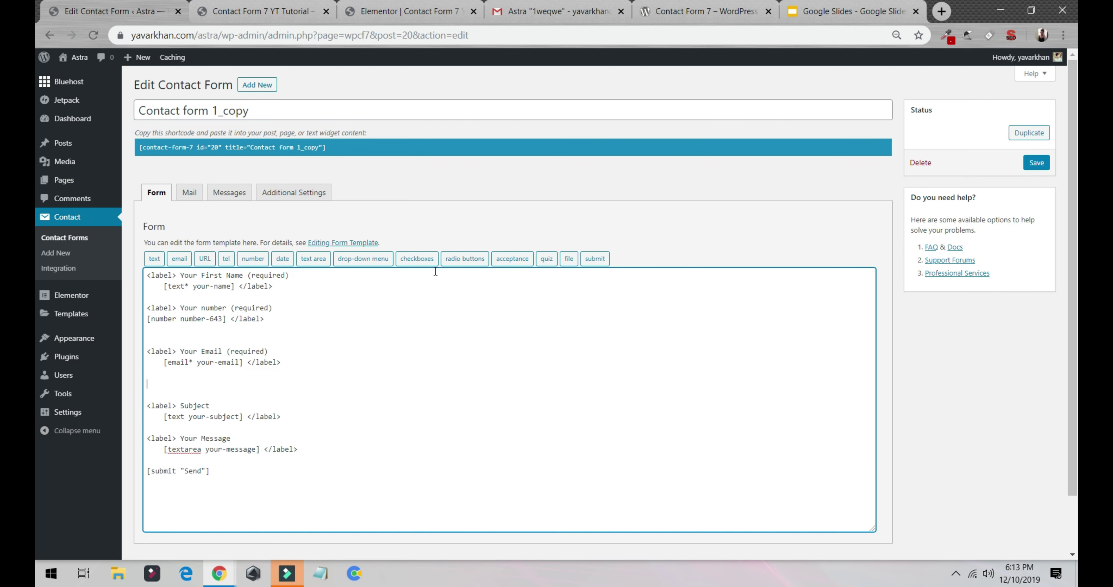
{"action": "left_click", "coordinate": [417, 258]}
{"action": "left_click", "coordinate": [488, 273]}
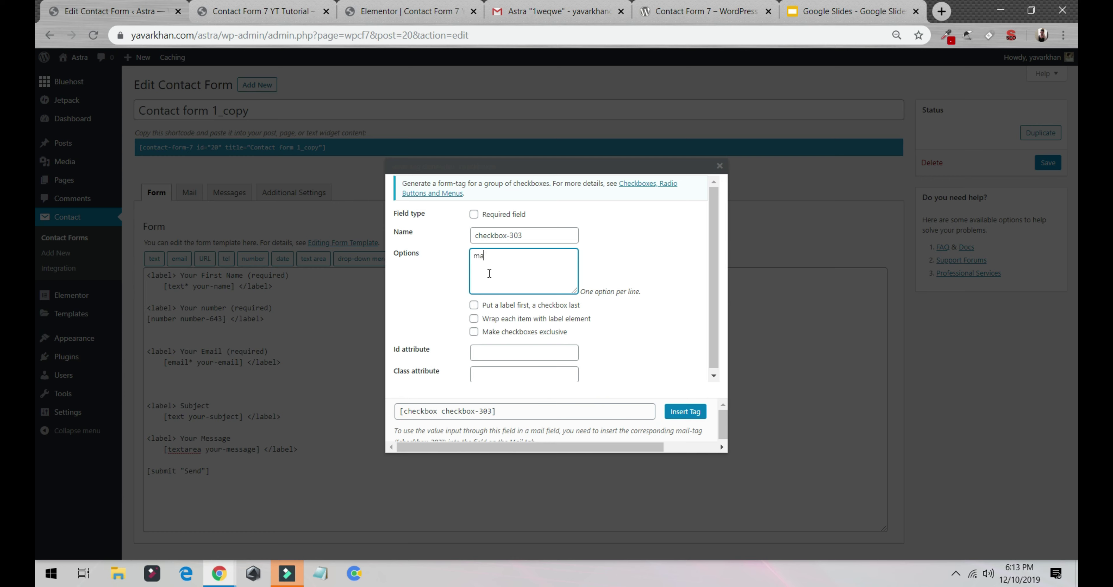
{"action": "key", "text": "Tab"}
{"action": "left_click", "coordinate": [489, 274]}
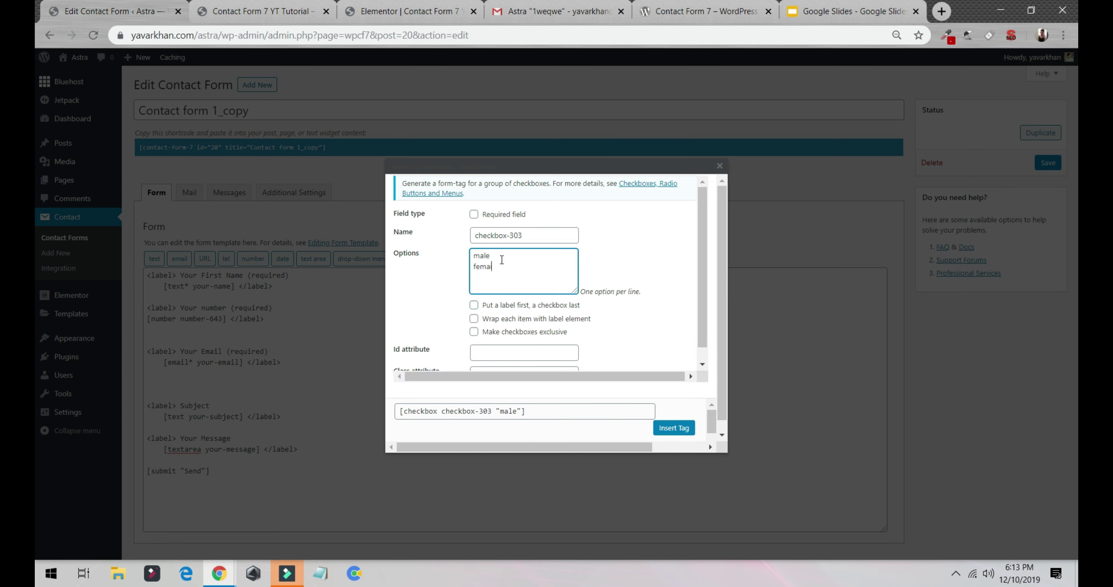
{"action": "triple_click", "coordinate": [535, 237]}
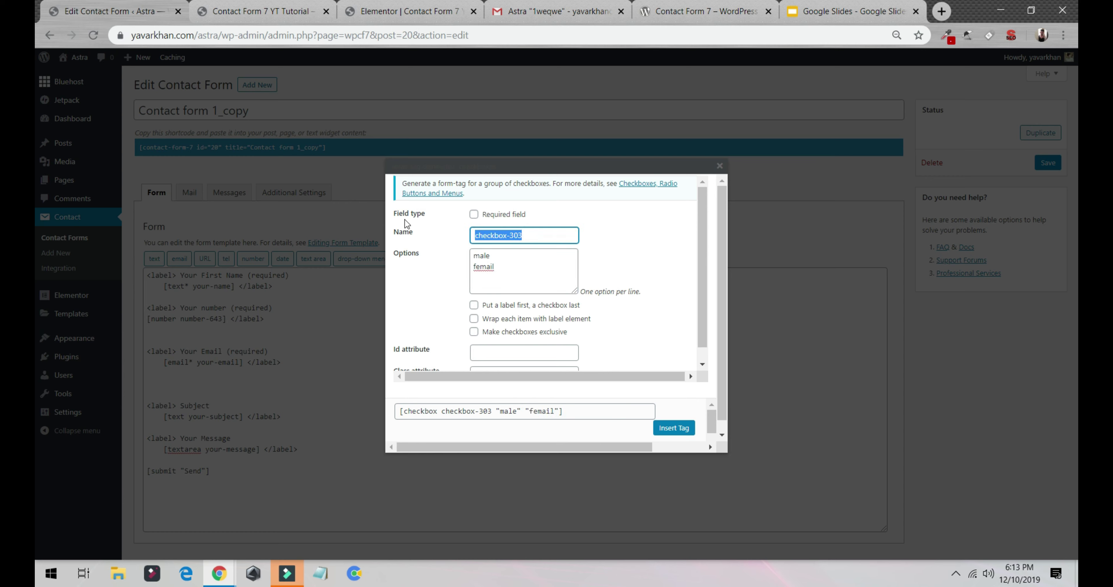
{"action": "type", "text": "Gender"}
{"action": "left_click", "coordinate": [672, 429]}
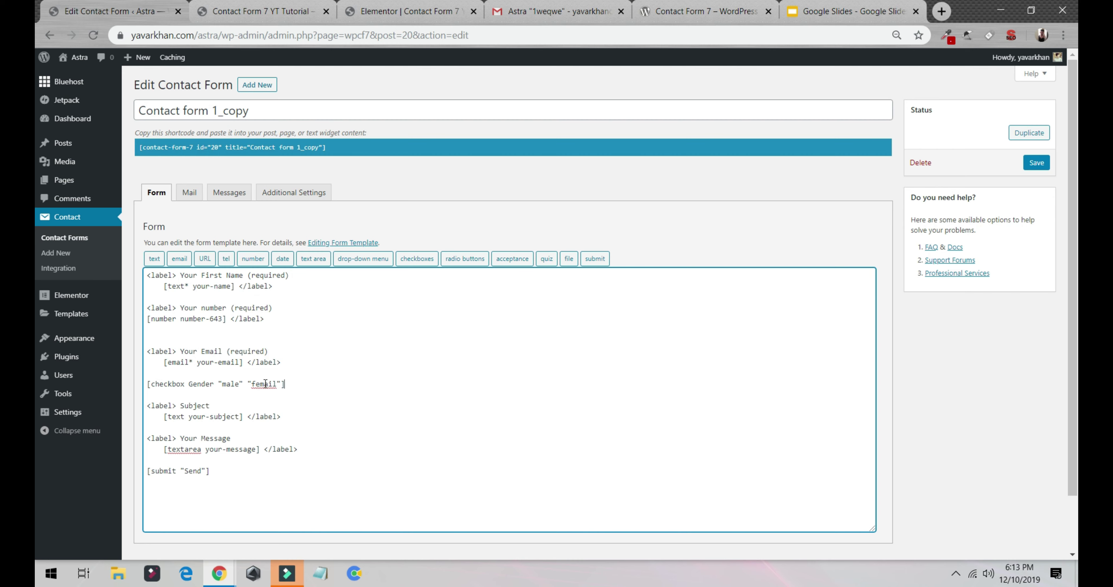
- Correct the second Gender option to "female" in the form template and save the contact form
{"action": "left_click_drag", "start_coordinate": [265, 383], "coordinate": [276, 384]}
{"action": "type", "text": "ale"}
{"action": "left_click", "coordinate": [1036, 162]}
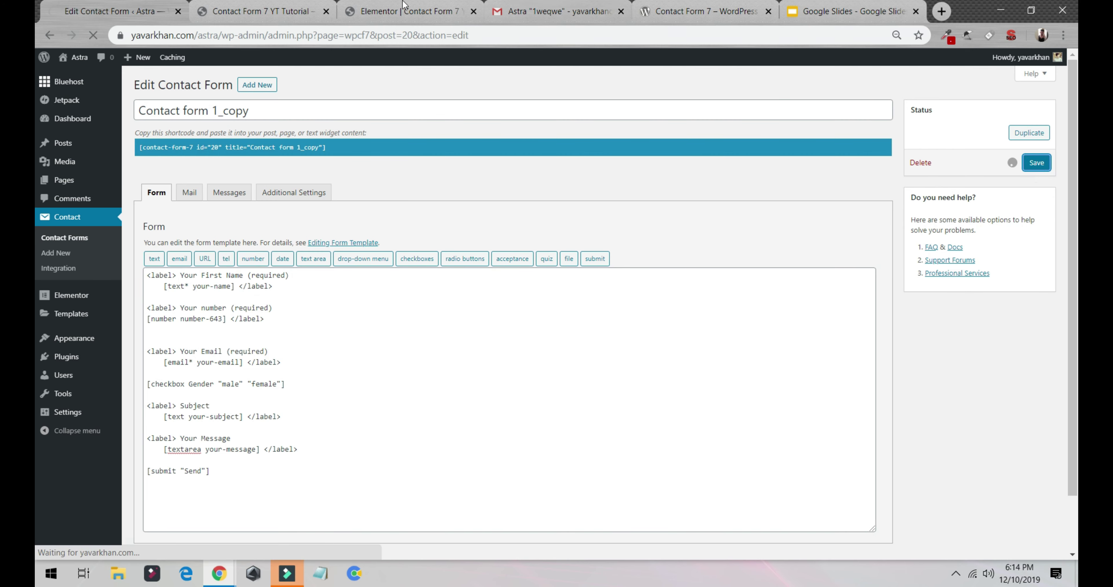
- Switch to the Elementor editor, update the page and reload it to load the changed form
{"action": "left_click", "coordinate": [393, 13]}
{"action": "left_click", "coordinate": [93, 35]}
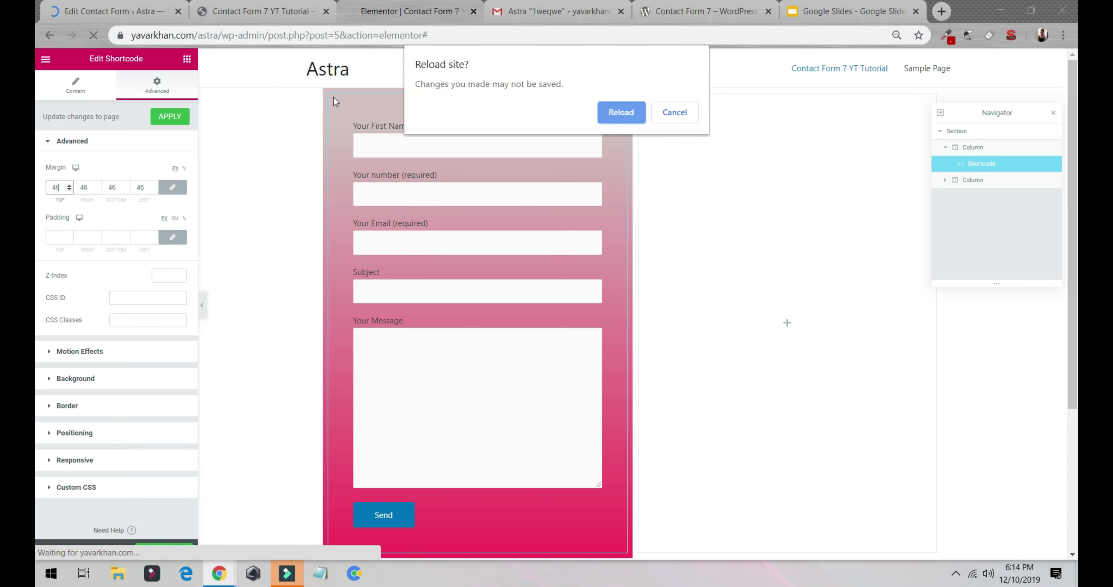
{"action": "left_click", "coordinate": [692, 113]}
{"action": "scroll", "coordinate": [296, 457], "scroll_direction": "down", "scroll_amount": 5}
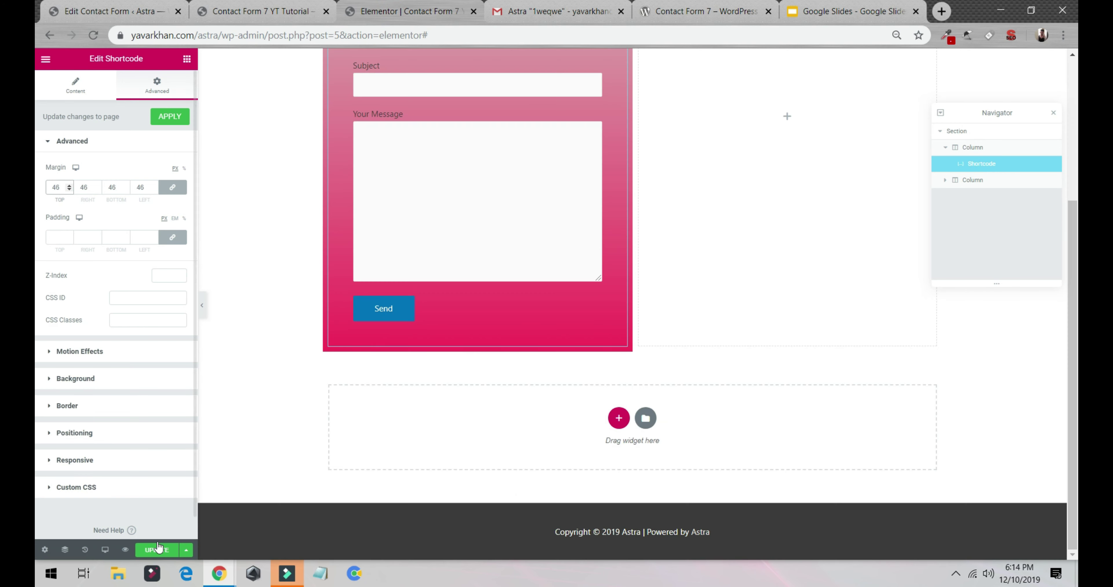
{"action": "scroll", "coordinate": [228, 488], "scroll_direction": "up", "scroll_amount": 5}
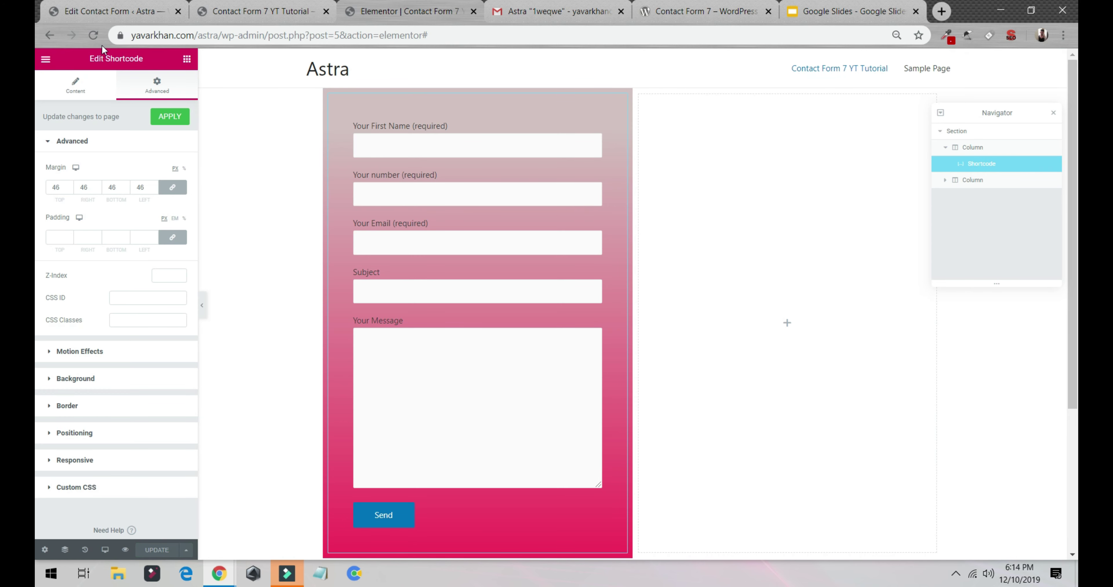
{"action": "left_click", "coordinate": [94, 36]}
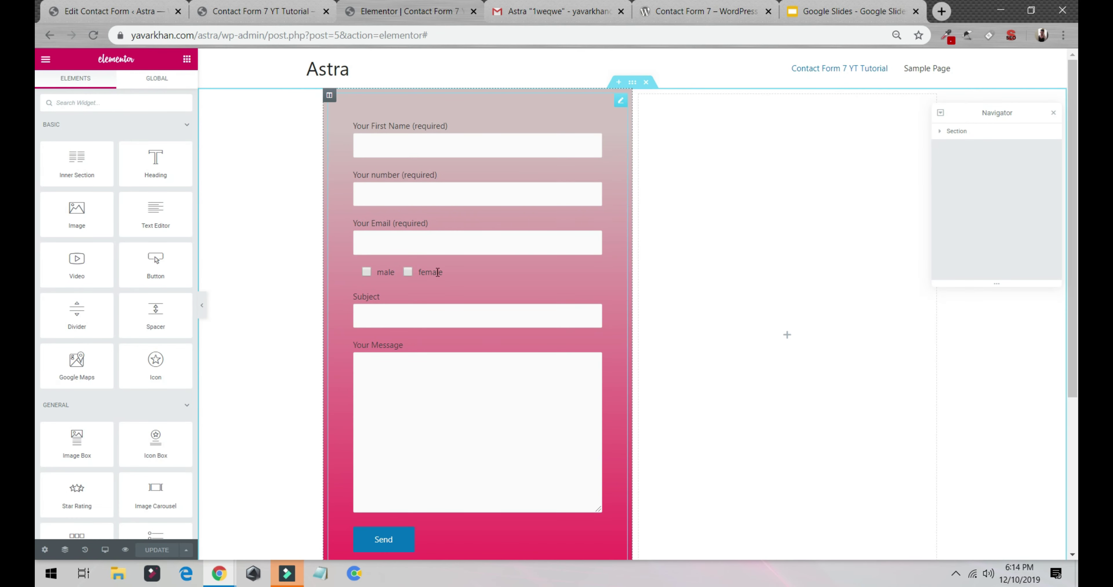
- Return to the form template and copy the "<label> Your Email (required)" line to just above the Gender checkbox tag
{"action": "left_click", "coordinate": [113, 11]}
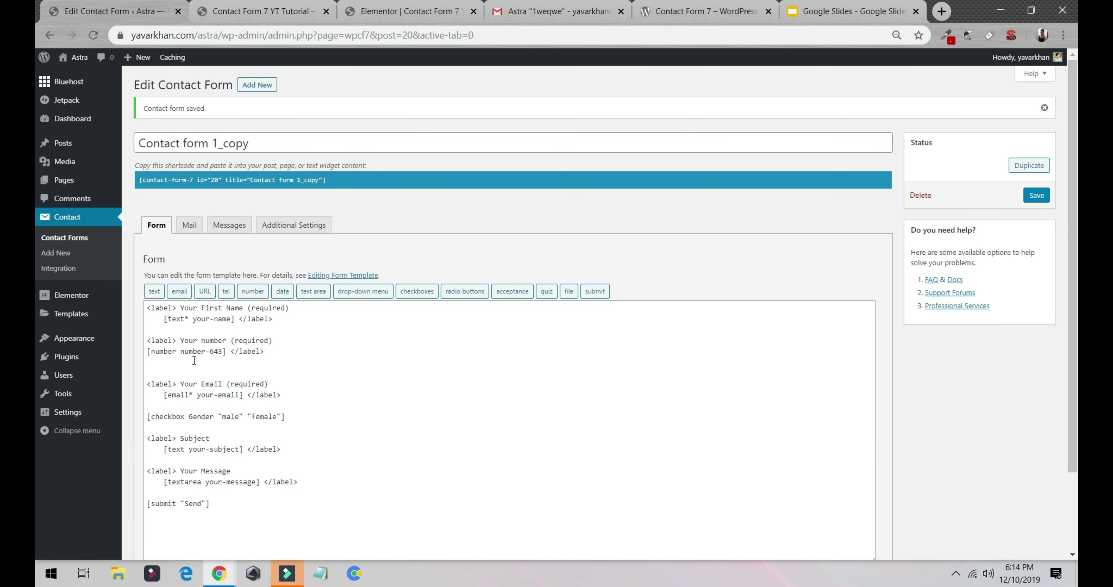
{"action": "left_click_drag", "start_coordinate": [147, 382], "coordinate": [277, 384]}
{"action": "key", "text": "ctrl+c"}
{"action": "left_click", "coordinate": [161, 406]}
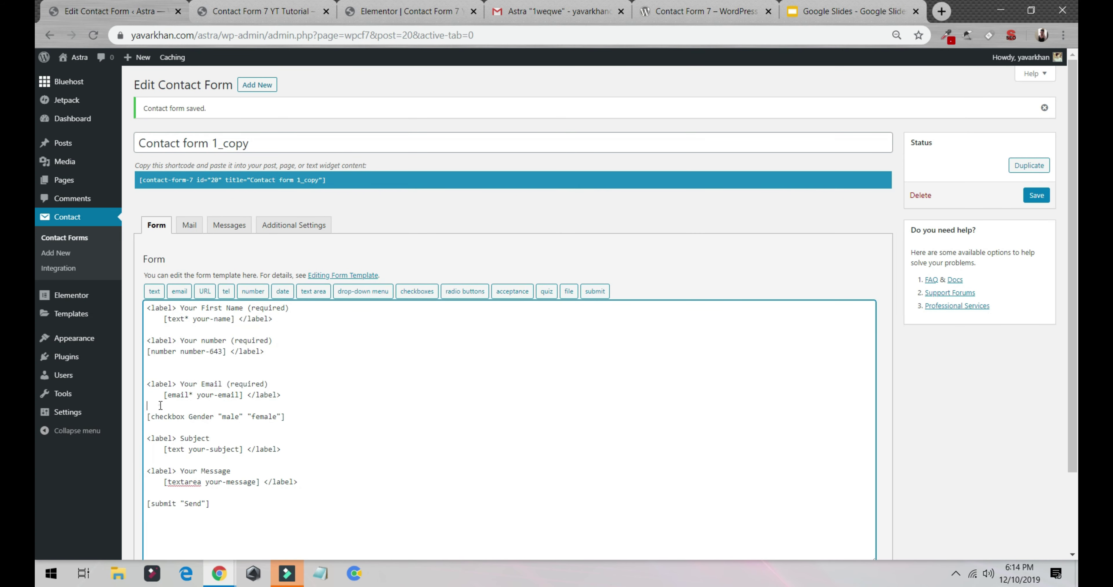
{"action": "key", "text": "ctrl+v"}
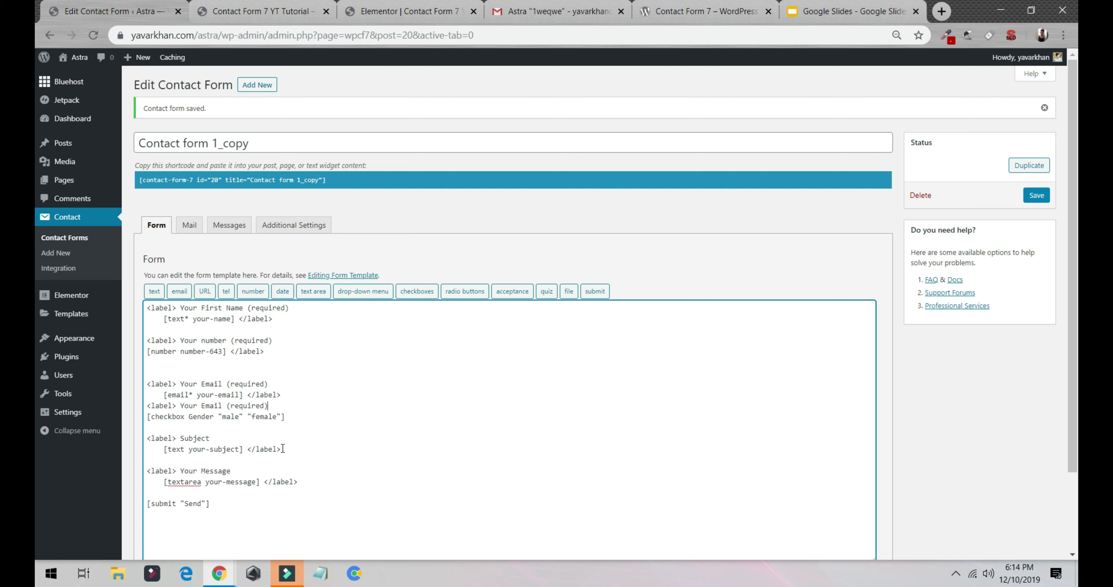